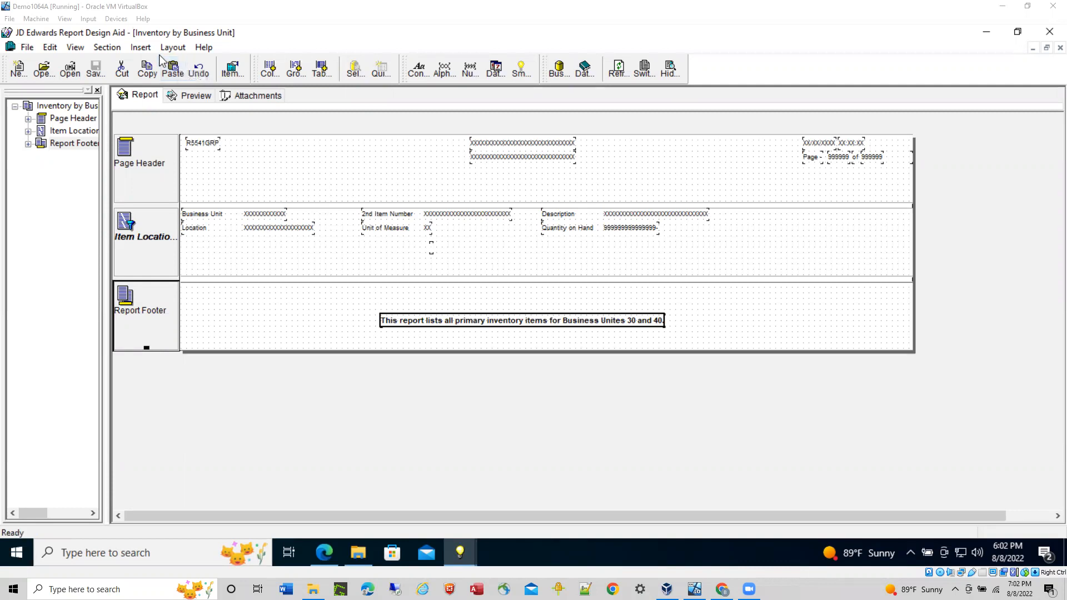
- Enable a level break on the Business Unit sort column in the Item Location section's data sequencing
{"action": "left_click", "coordinate": [234, 66]}
{"action": "right_click", "coordinate": [151, 230]}
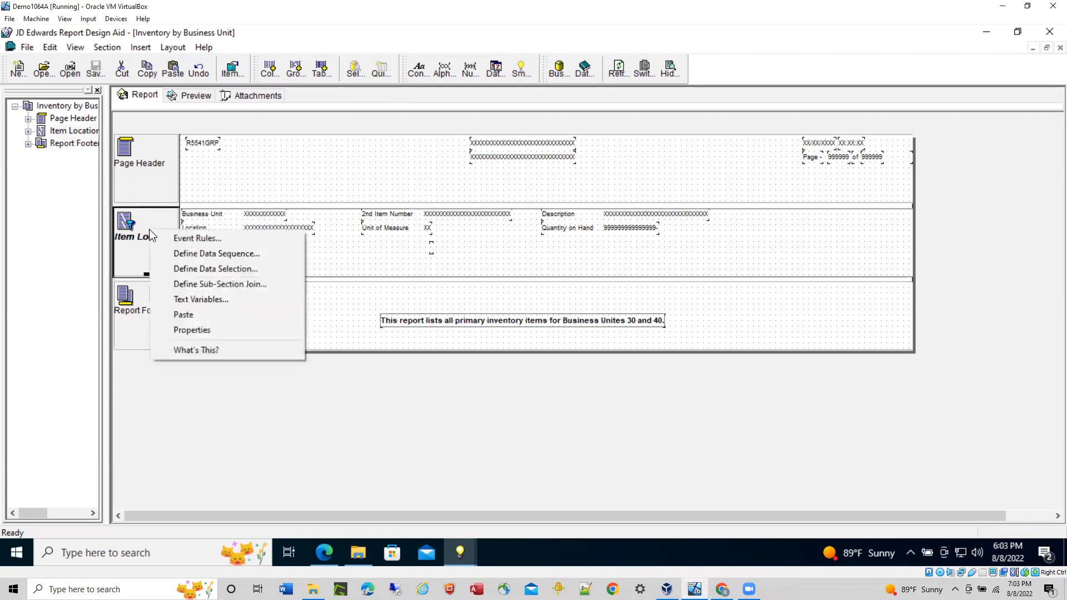
{"action": "left_click", "coordinate": [224, 254]}
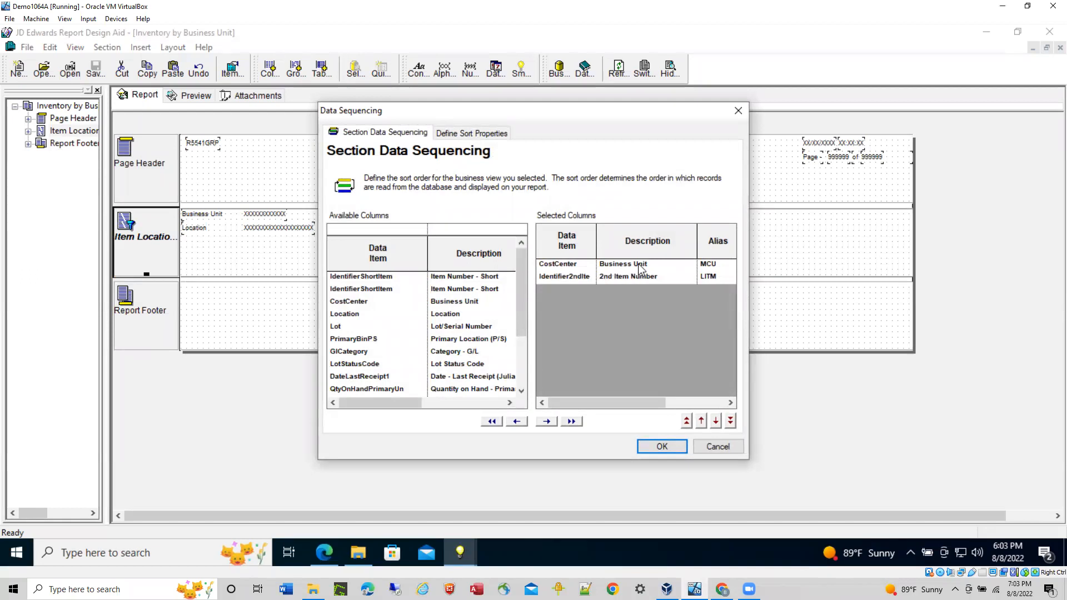
{"action": "left_click_drag", "start_coordinate": [582, 116], "coordinate": [727, 153]}
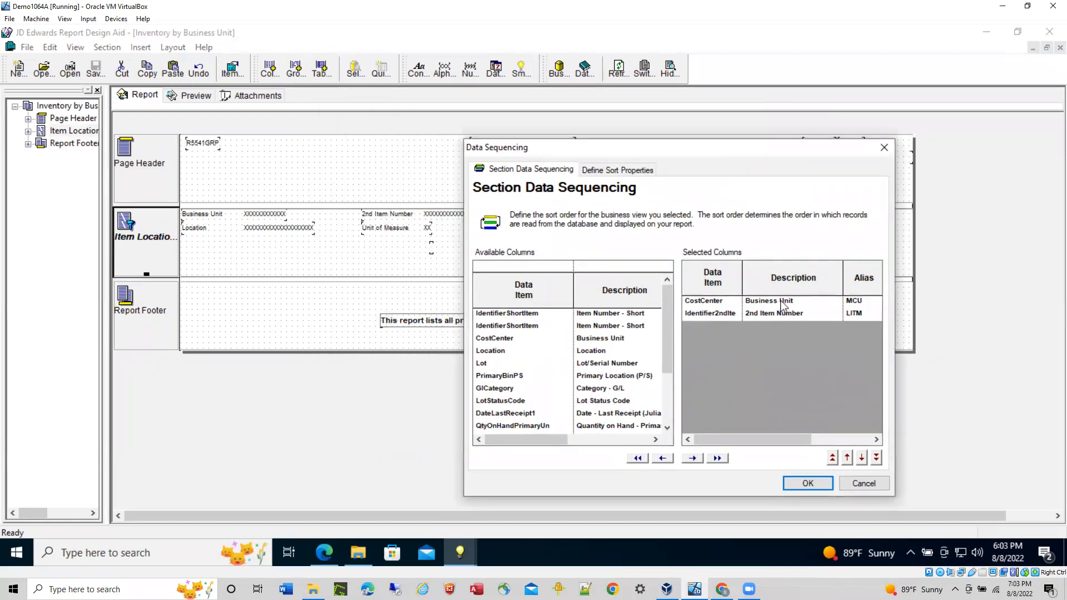
{"action": "left_click", "coordinate": [616, 174]}
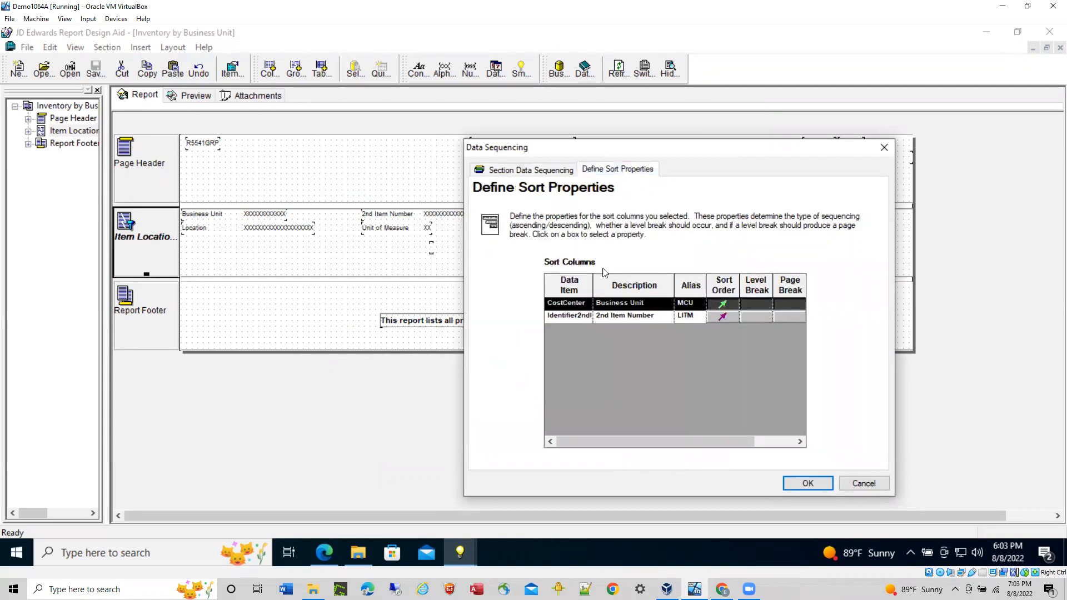
{"action": "left_click", "coordinate": [755, 305]}
{"action": "left_click", "coordinate": [808, 483]}
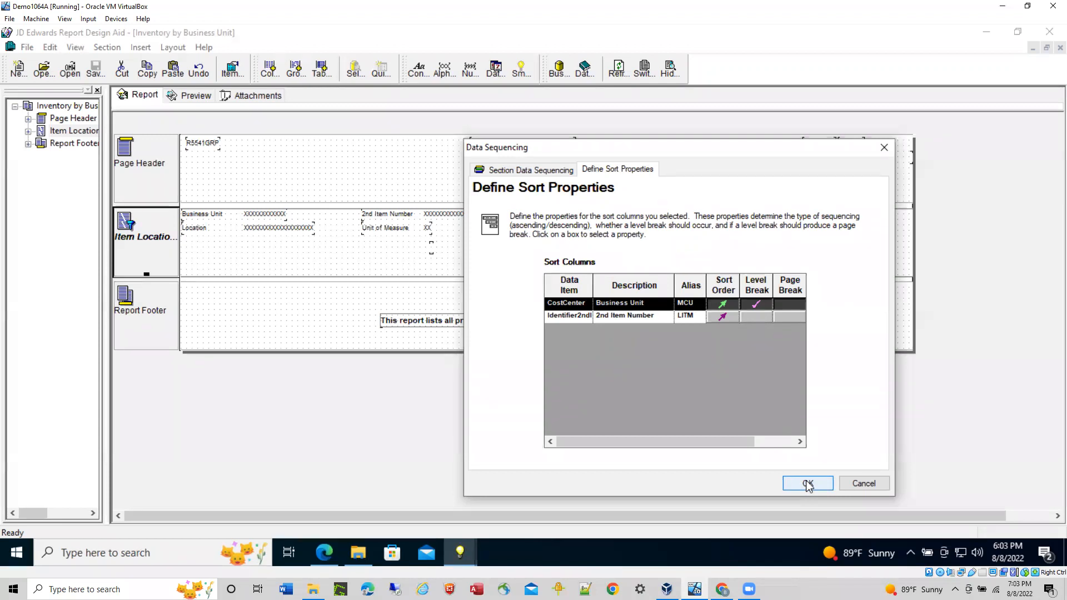
{"action": "left_click", "coordinate": [808, 484]}
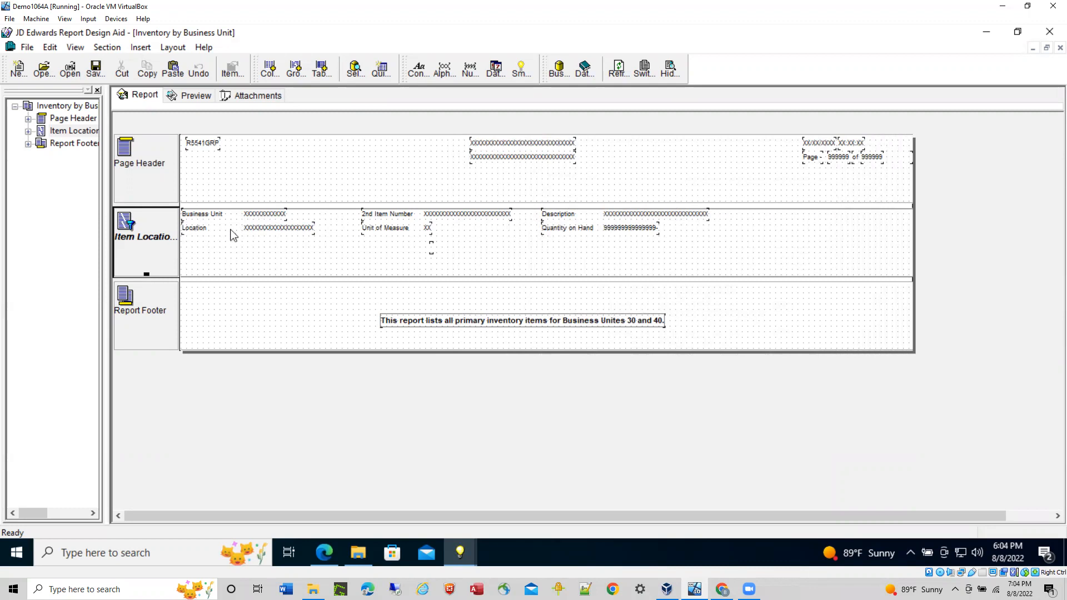
- Delete the Business Unit field from the Item Location section
{"action": "left_click", "coordinate": [267, 217]}
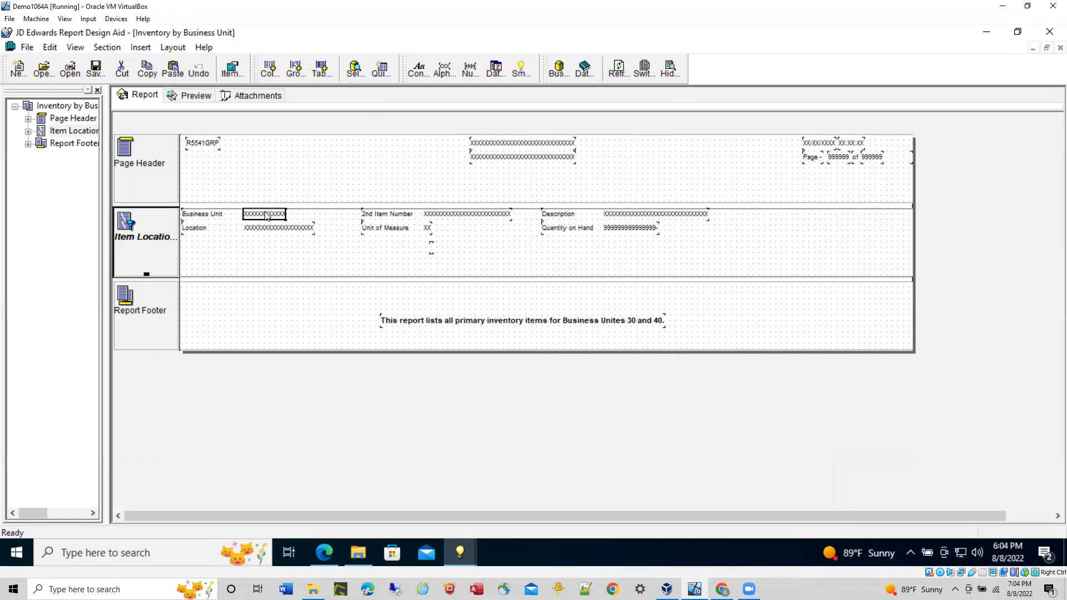
{"action": "key", "text": "Delete"}
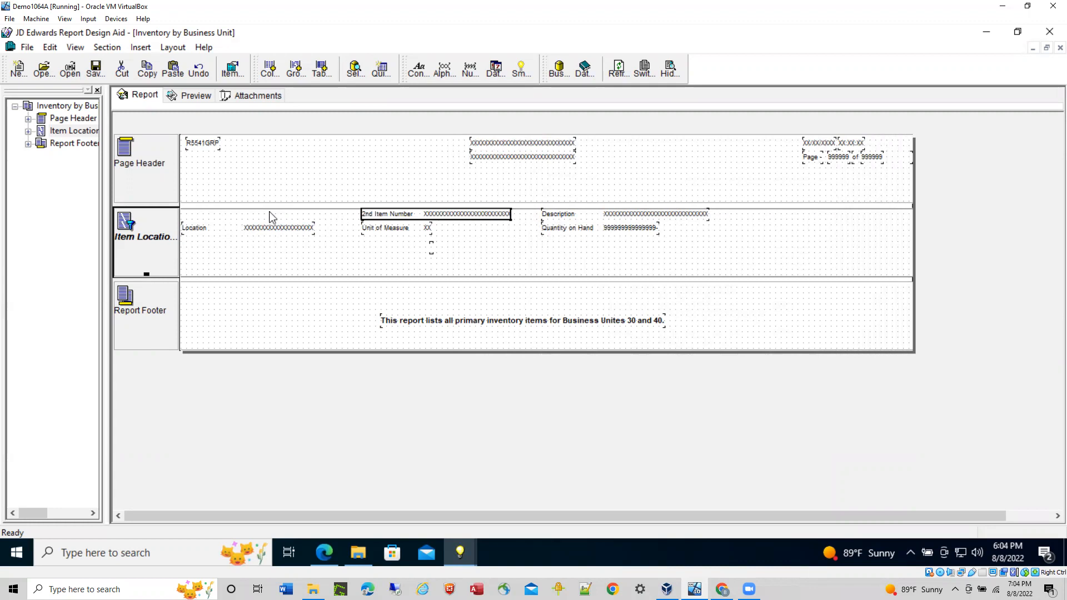
- Review the sort order and level break properties in the Item Location section's data sequencing
{"action": "right_click", "coordinate": [145, 228]}
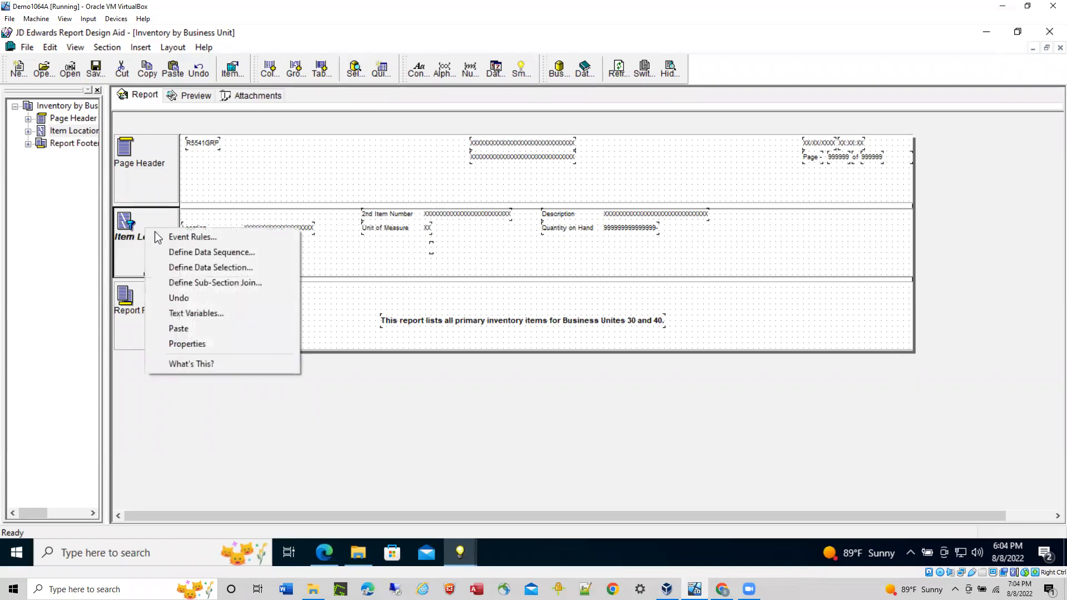
{"action": "left_click", "coordinate": [221, 253]}
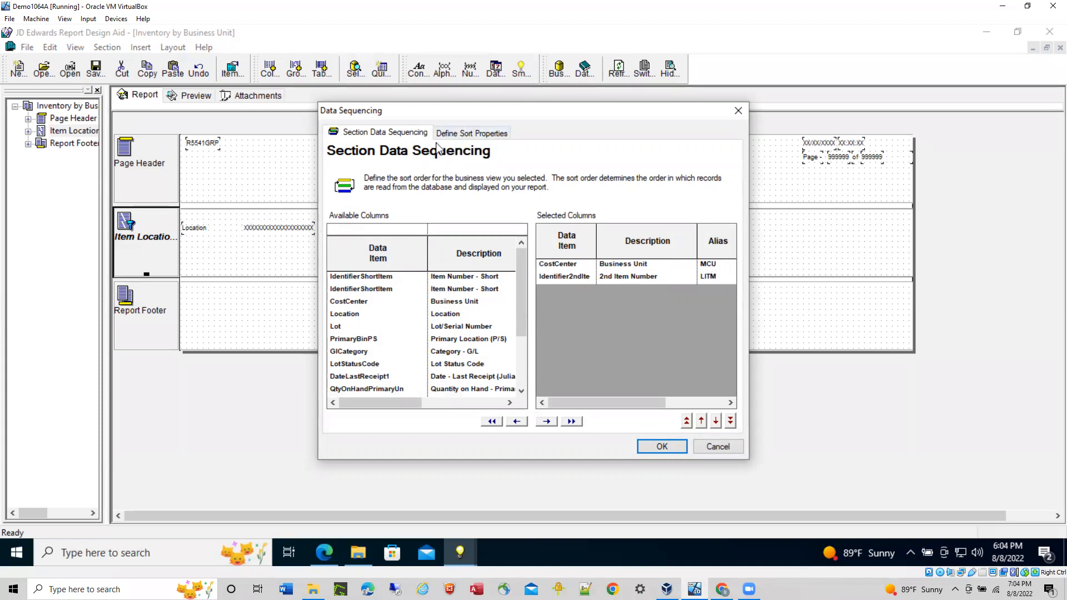
{"action": "left_click", "coordinate": [459, 134]}
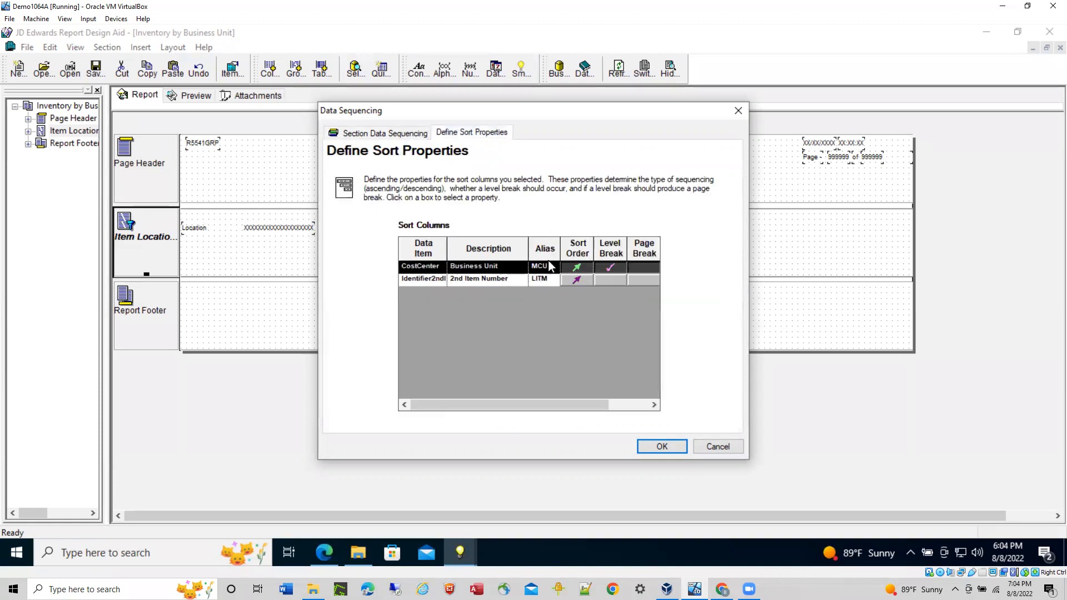
{"action": "left_click", "coordinate": [719, 447]}
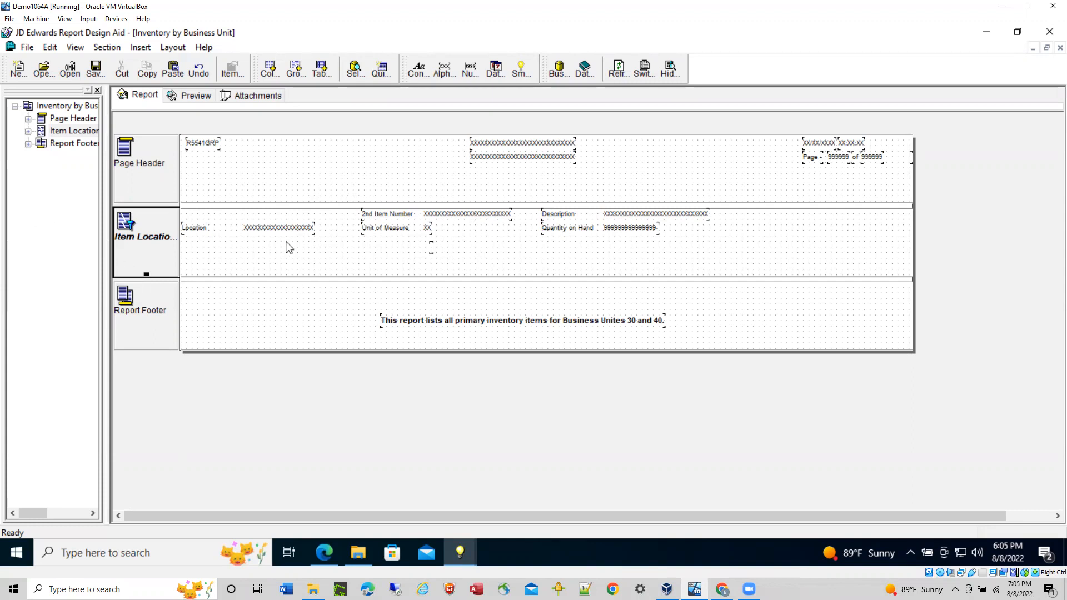
- Create a level break header for the Item Location section, triggered by the existing Business Unit sort column and displaying that column
{"action": "left_click", "coordinate": [153, 290]}
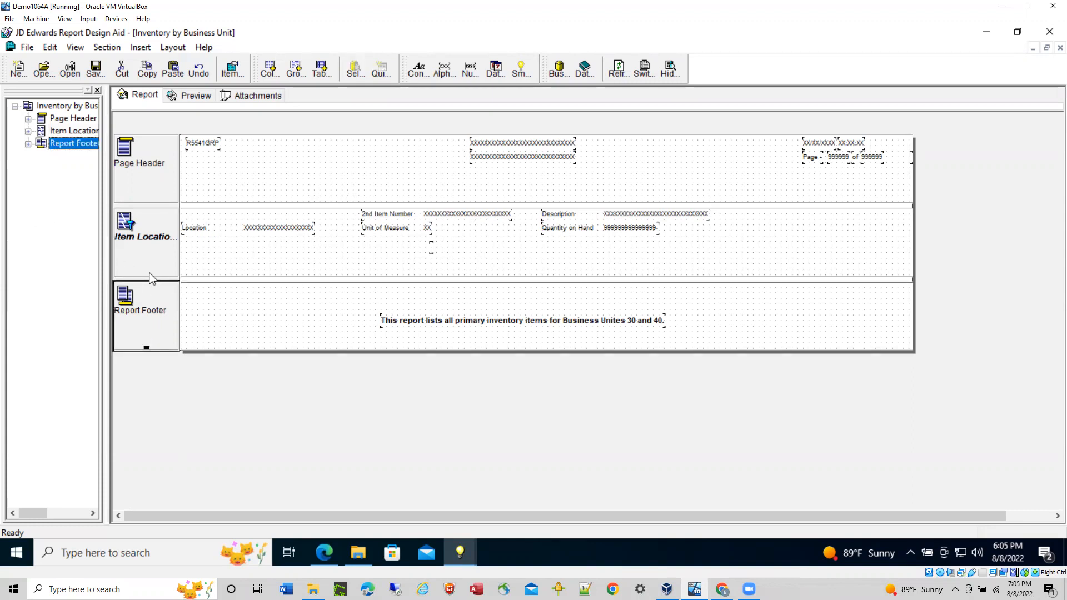
{"action": "left_click", "coordinate": [149, 242]}
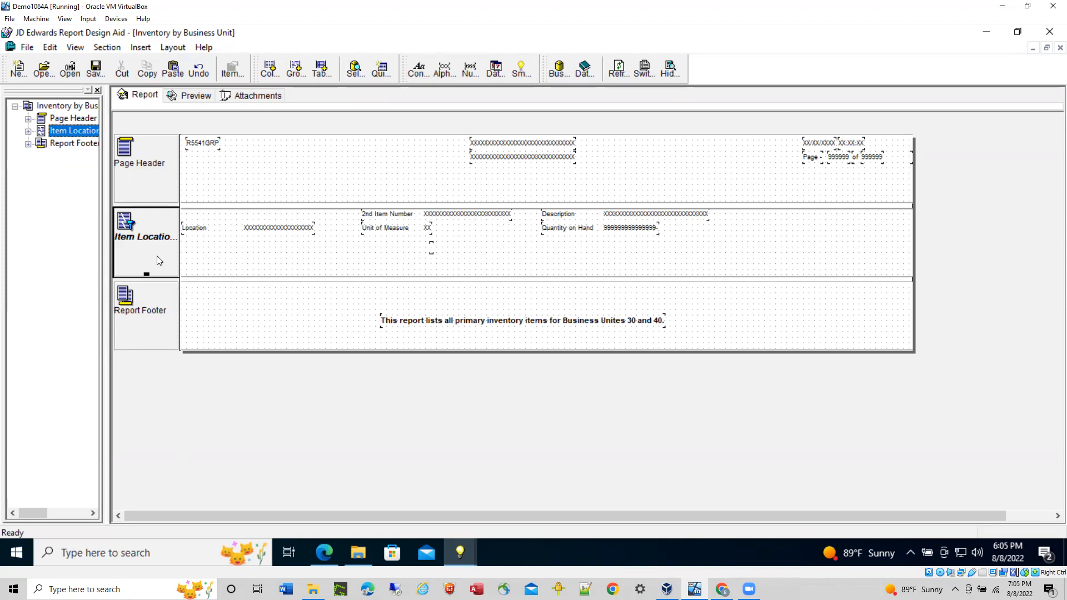
{"action": "left_click", "coordinate": [107, 49]}
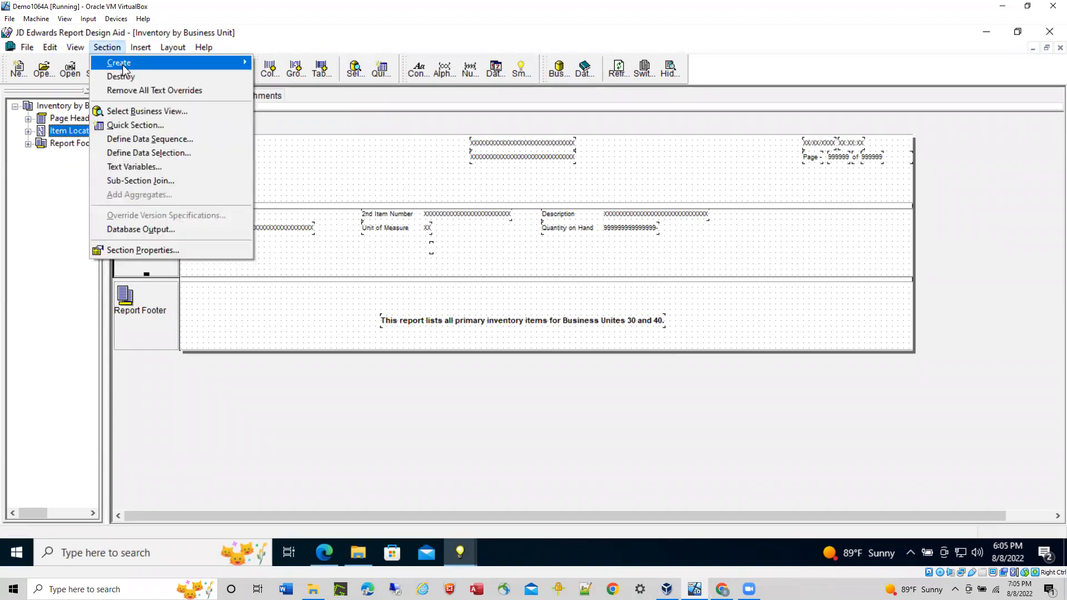
{"action": "mouse_move", "coordinate": [124, 69]}
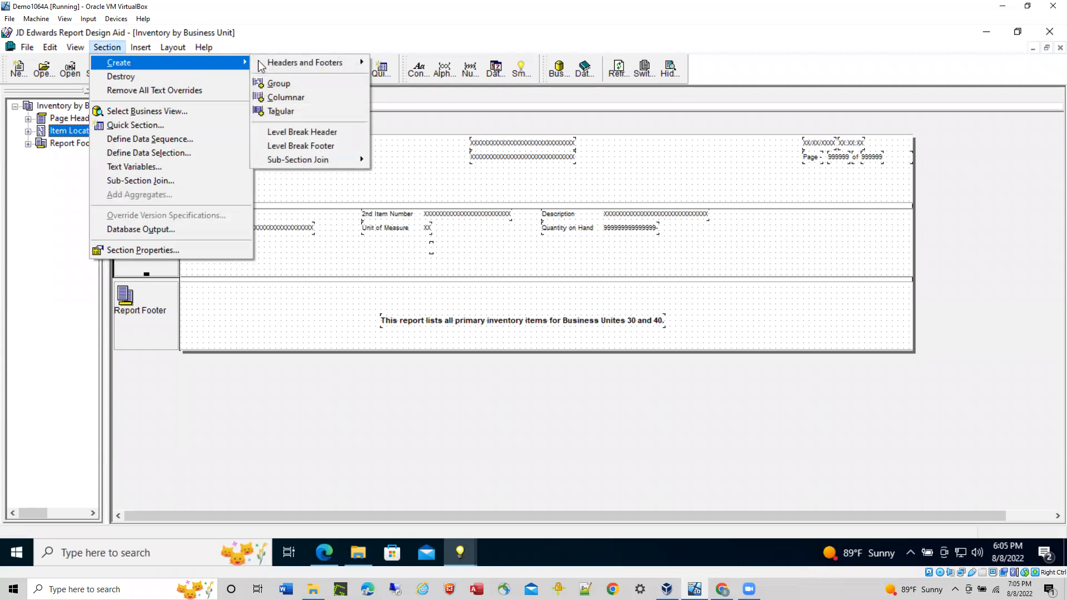
{"action": "left_click", "coordinate": [317, 134]}
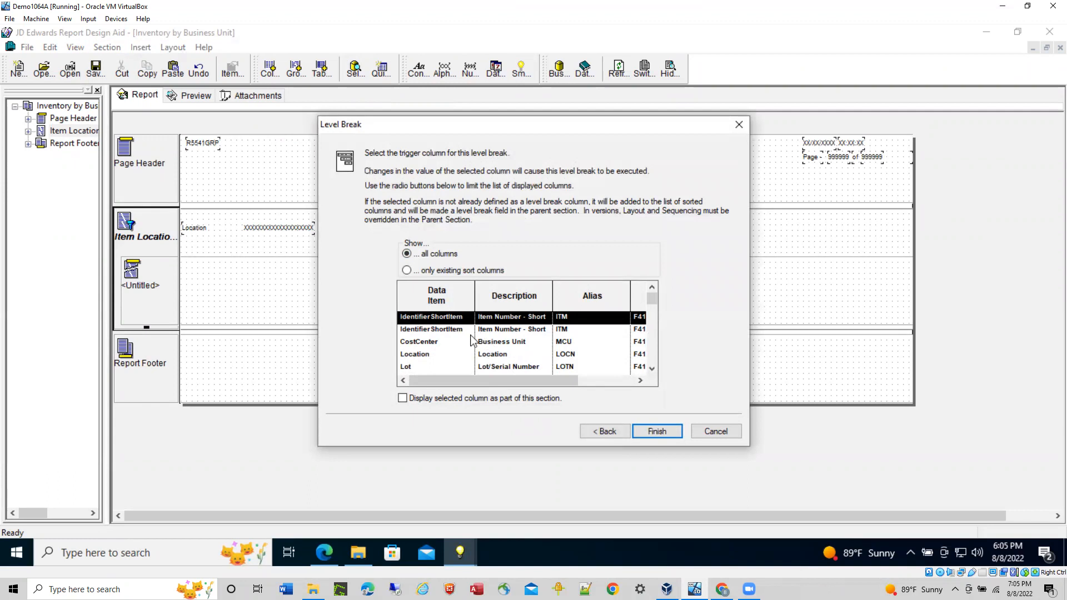
{"action": "left_click", "coordinate": [407, 271]}
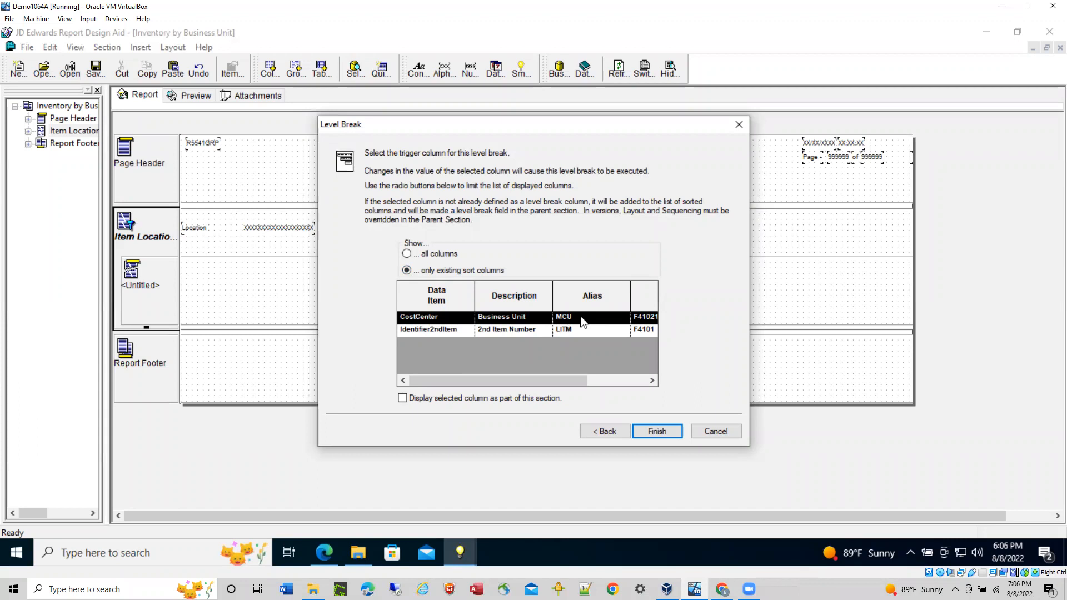
{"action": "left_click", "coordinate": [402, 398]}
{"action": "left_click", "coordinate": [656, 432]}
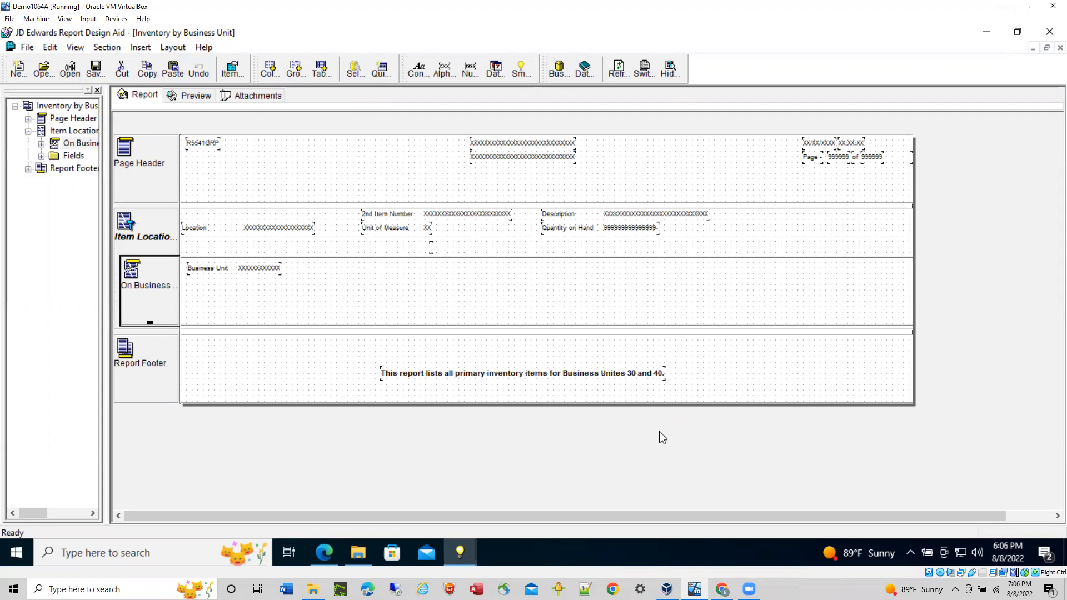
{"action": "left_click", "coordinate": [234, 268]}
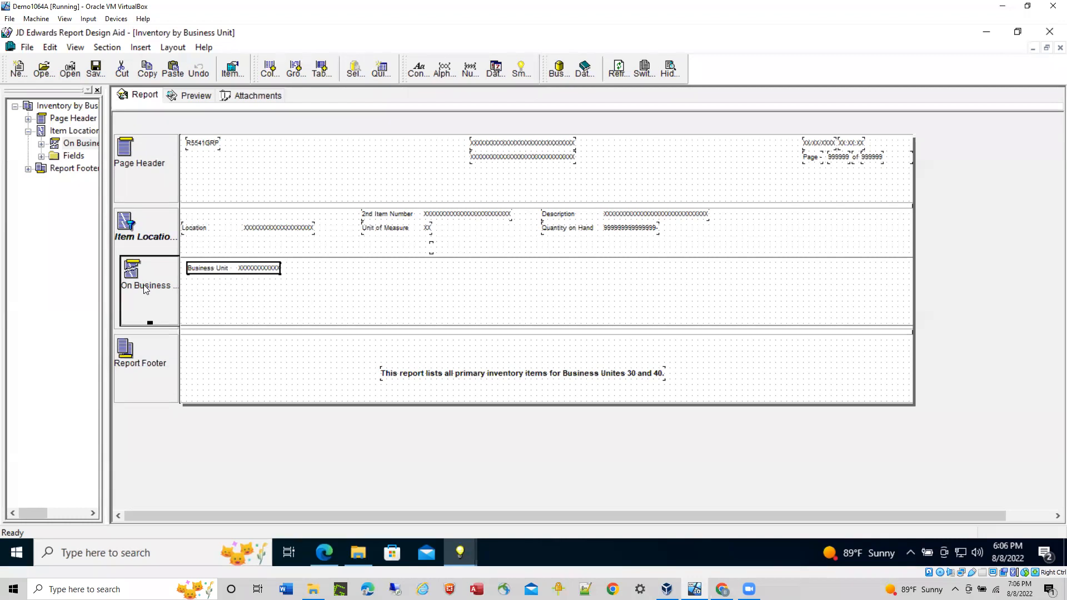
{"action": "double_click", "coordinate": [257, 269]}
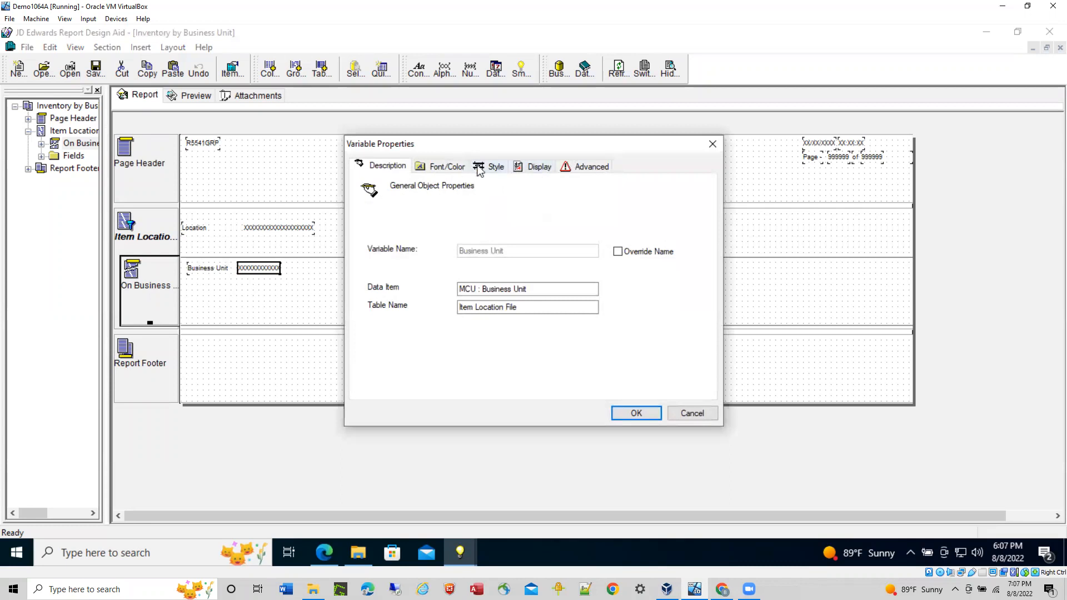
{"action": "left_click", "coordinate": [692, 414]}
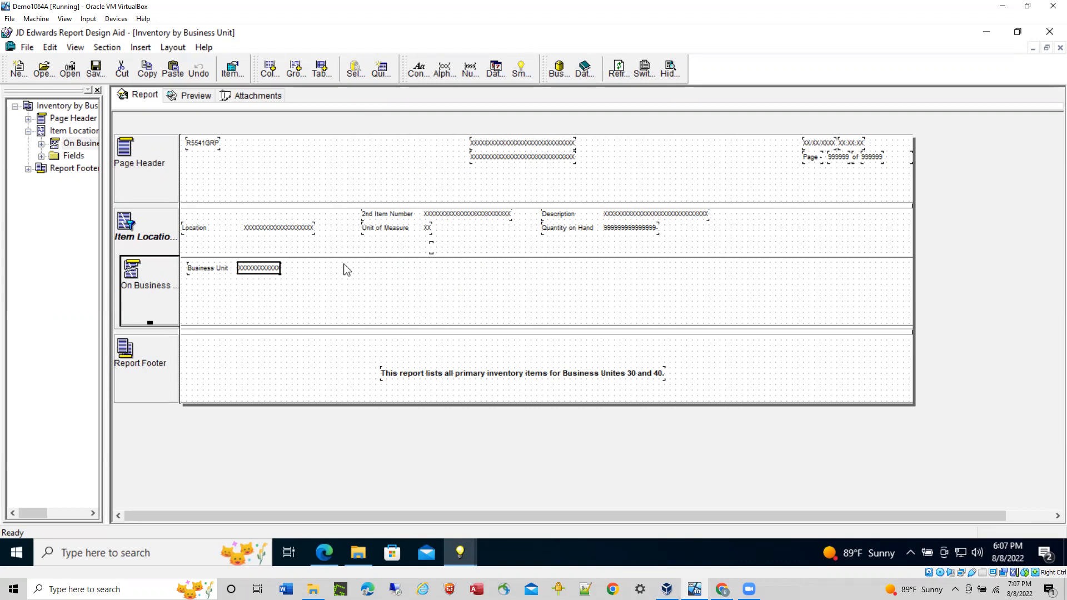
- Set the font of the On Business Unit level break header section to Arial Bold, size 9
{"action": "double_click", "coordinate": [151, 301]}
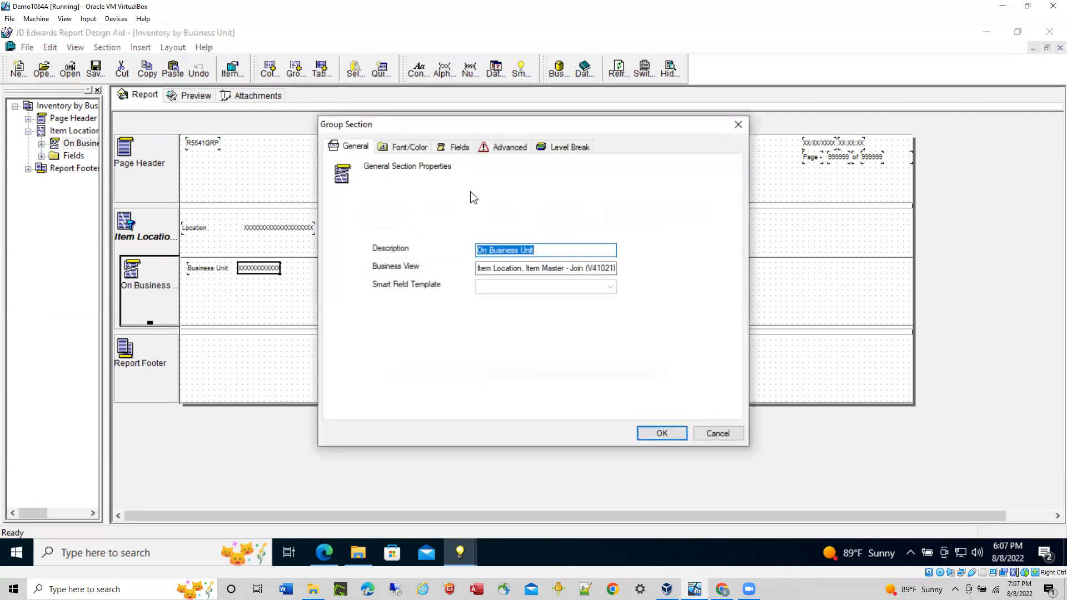
{"action": "left_click", "coordinate": [414, 147]}
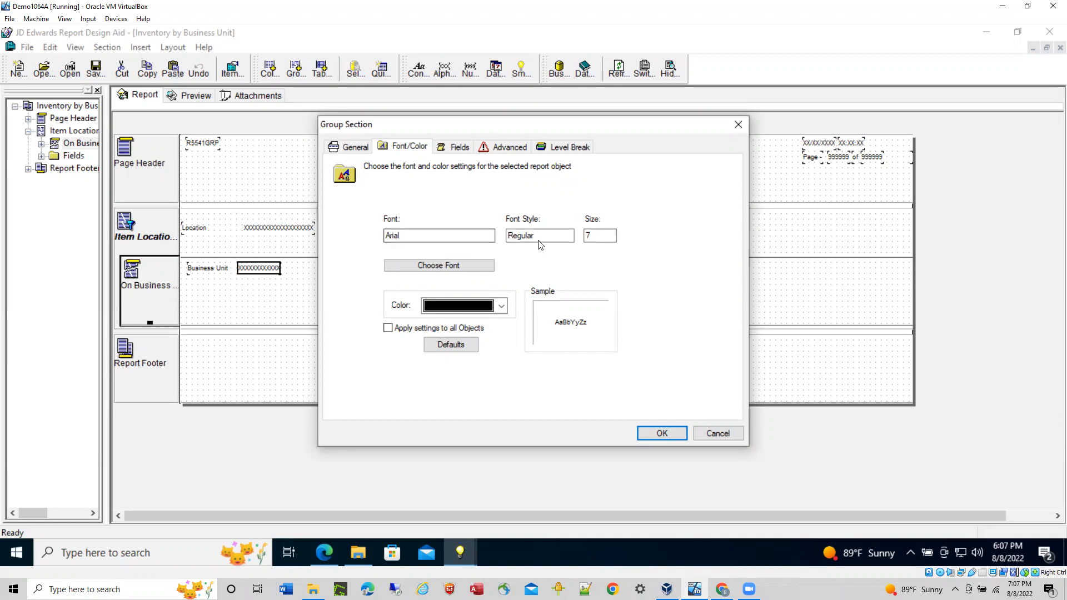
{"action": "left_click", "coordinate": [456, 267]}
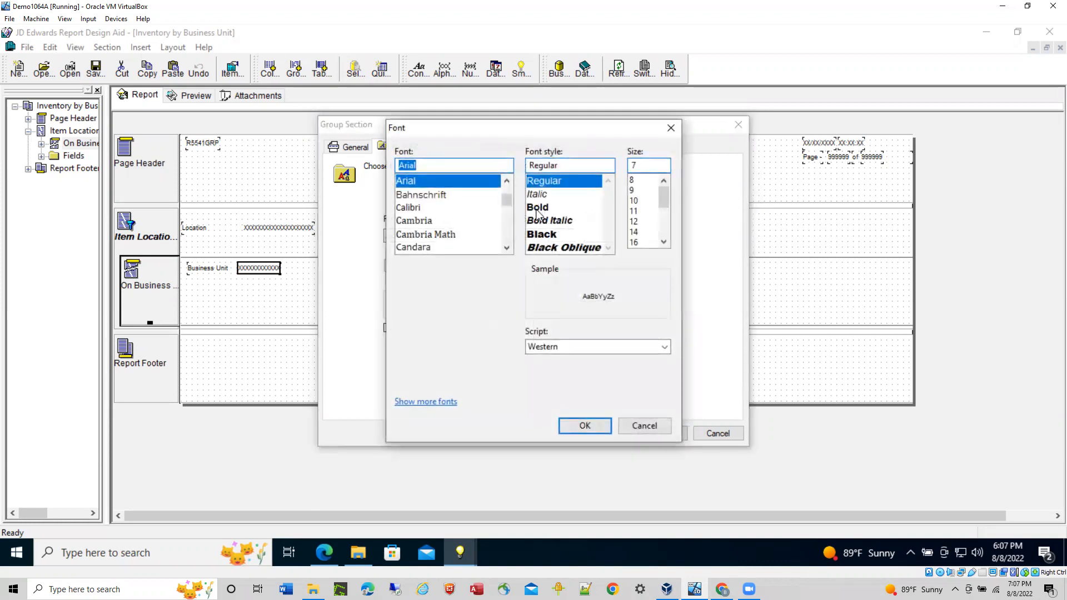
{"action": "left_click", "coordinate": [538, 207]}
{"action": "left_click", "coordinate": [635, 191]}
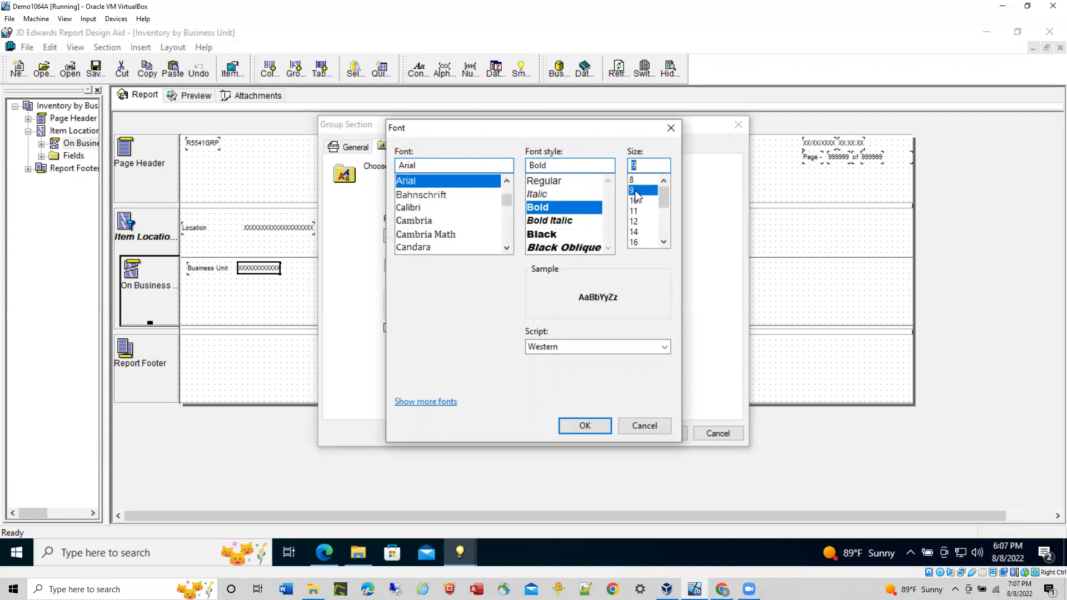
{"action": "left_click", "coordinate": [592, 428]}
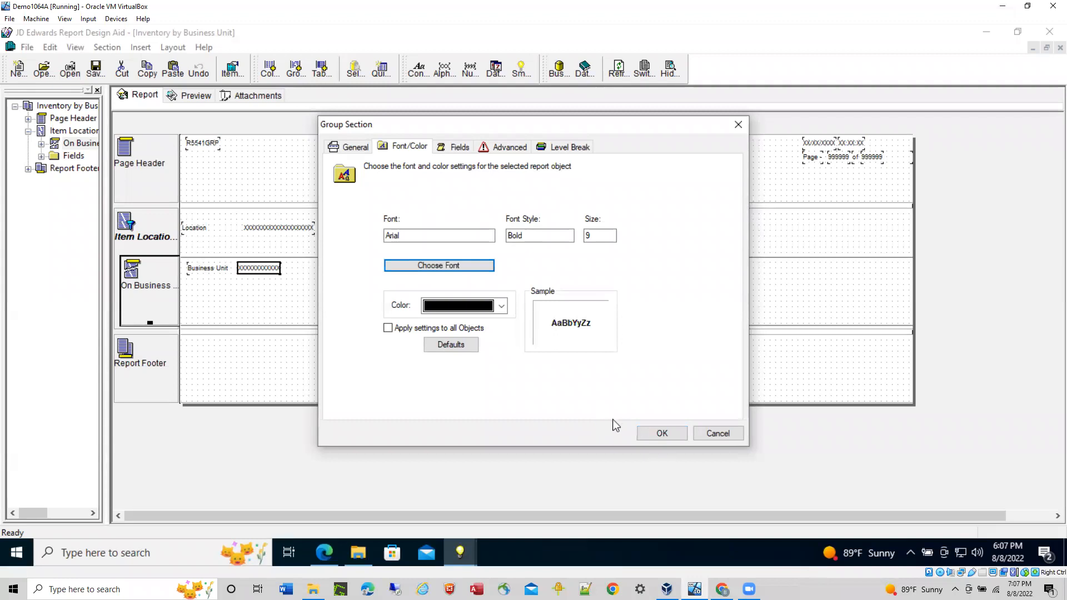
{"action": "left_click", "coordinate": [664, 437]}
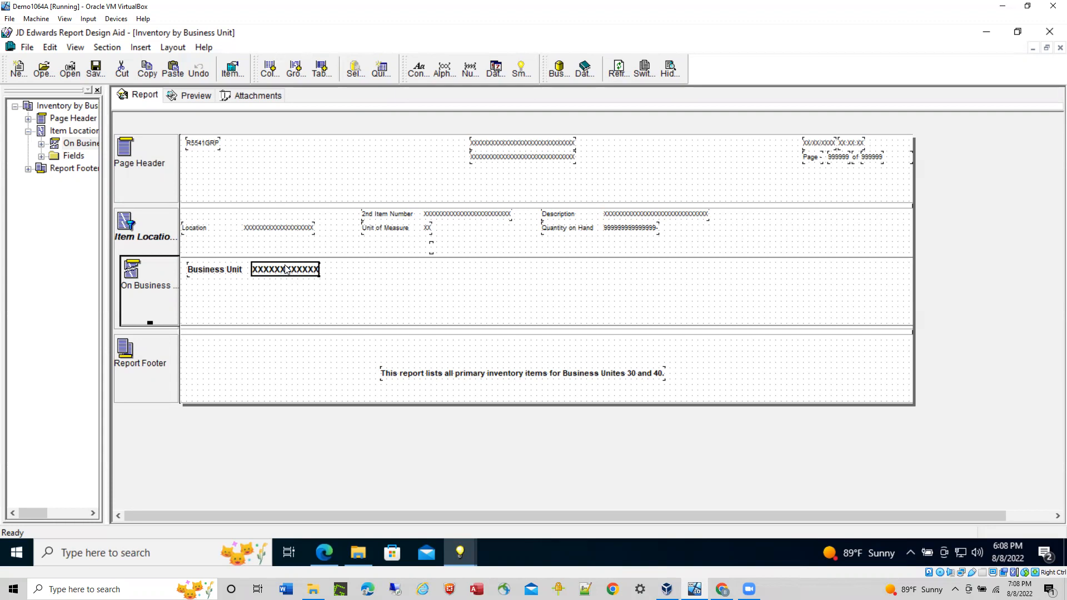
- Associate a description with the Business Unit variable in the level break header and align it on the same line as the variable
{"action": "left_click", "coordinate": [50, 48]}
{"action": "mouse_move", "coordinate": [122, 183]}
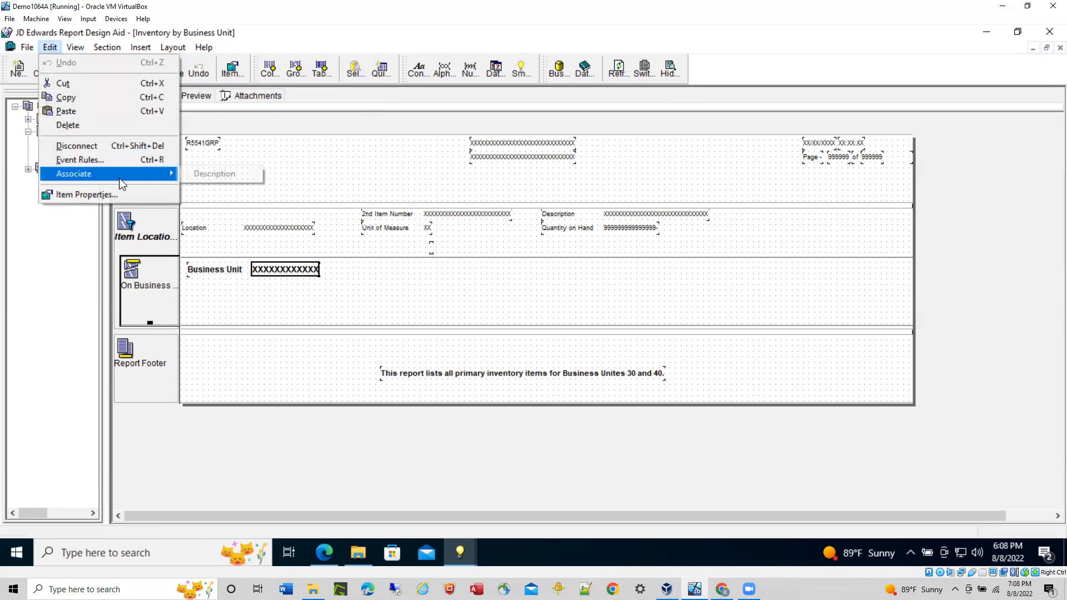
{"action": "left_click", "coordinate": [219, 175]}
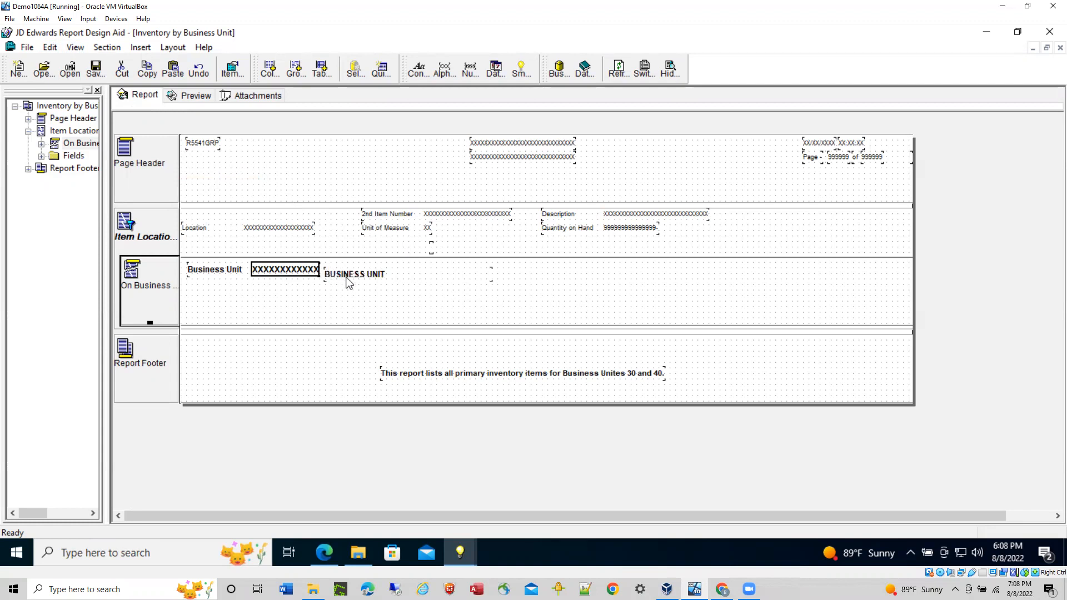
{"action": "left_click", "coordinate": [351, 278]}
{"action": "left_click_drag", "start_coordinate": [349, 273], "coordinate": [351, 271]}
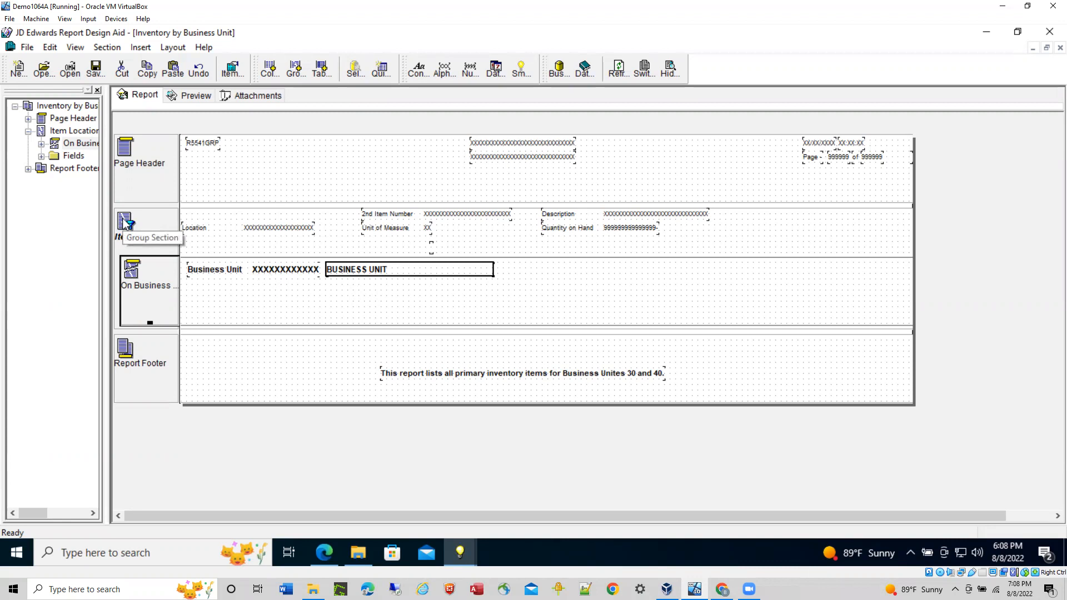
- Review the existing data selection criteria of the Item Location section without changing them
{"action": "right_click", "coordinate": [128, 224]}
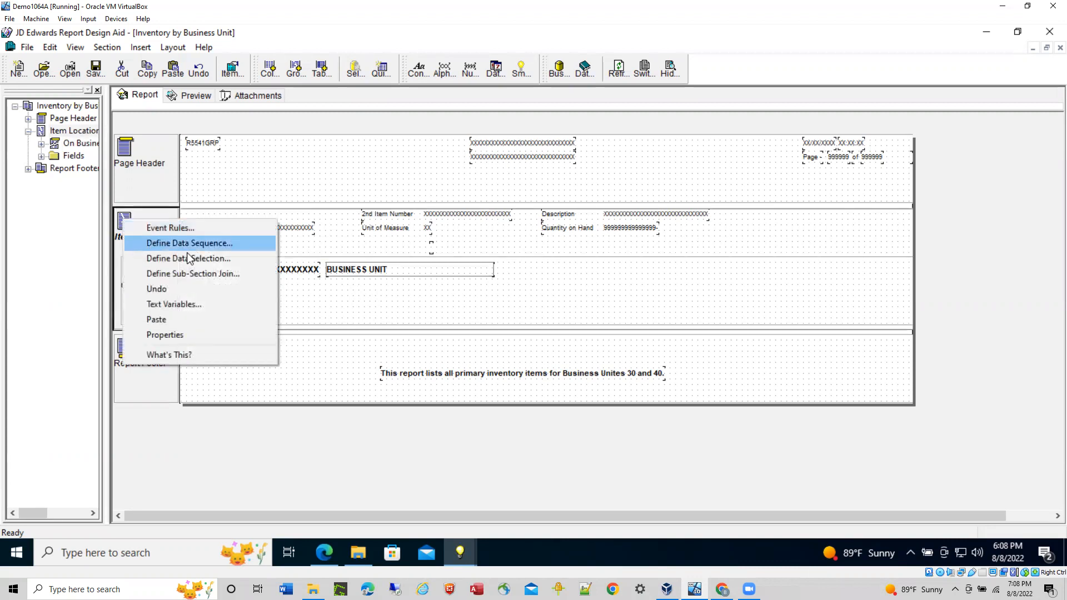
{"action": "left_click", "coordinate": [188, 258]}
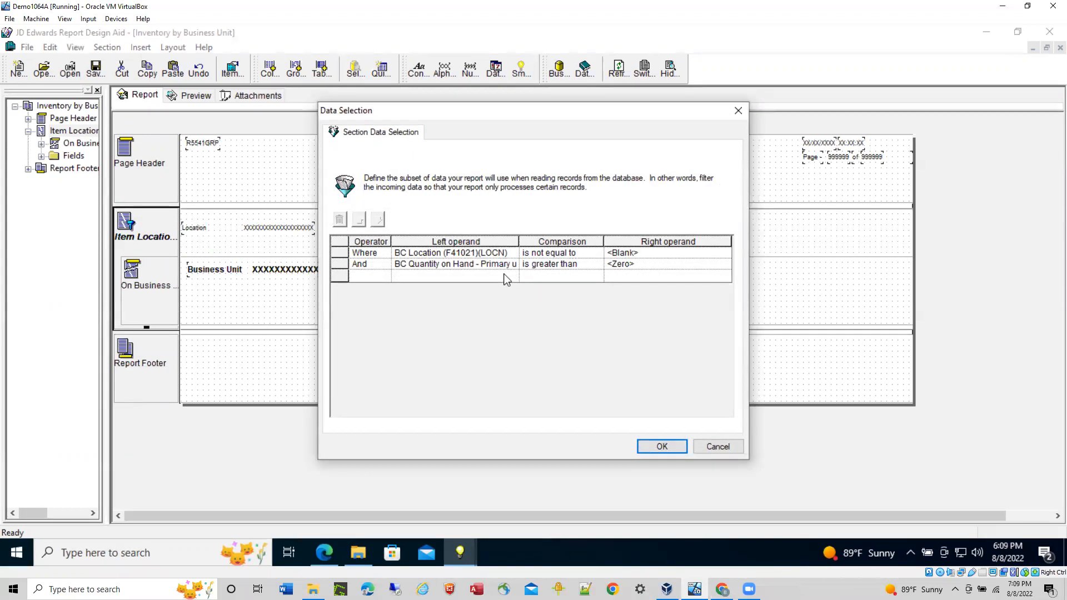
{"action": "left_click", "coordinate": [721, 448]}
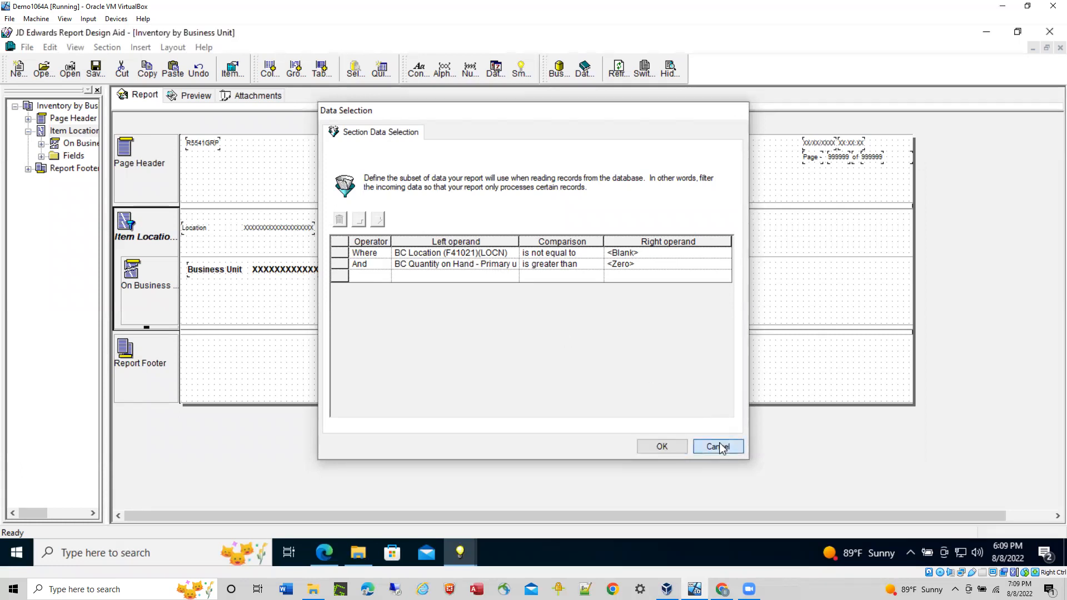
- Change the Item Location section's first data selection criterion to Business Unit (F41021) is equal to a literal value
{"action": "right_click", "coordinate": [155, 236]}
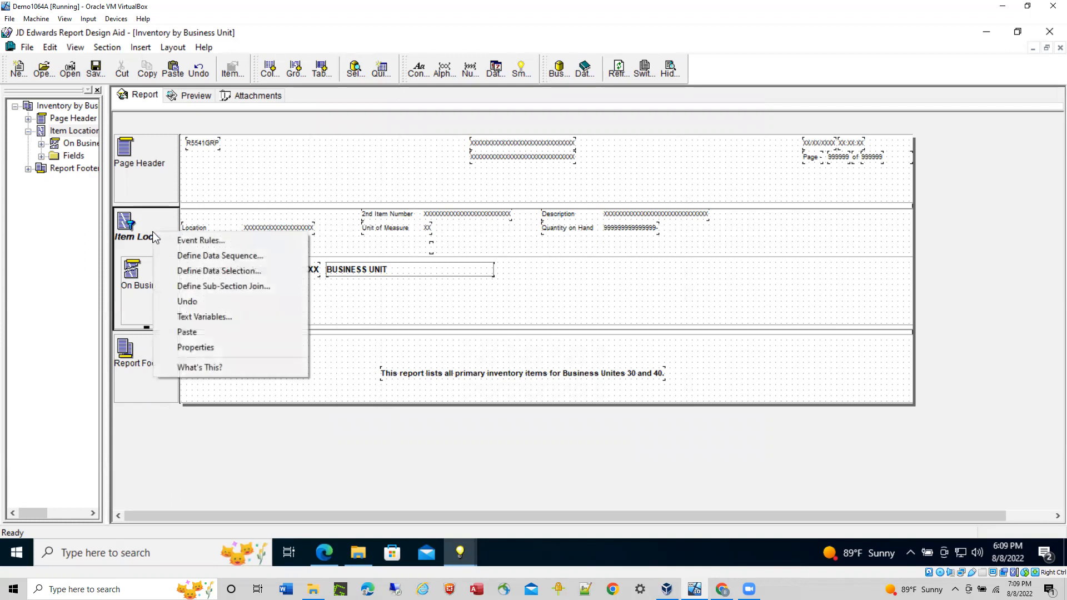
{"action": "left_click", "coordinate": [239, 268]}
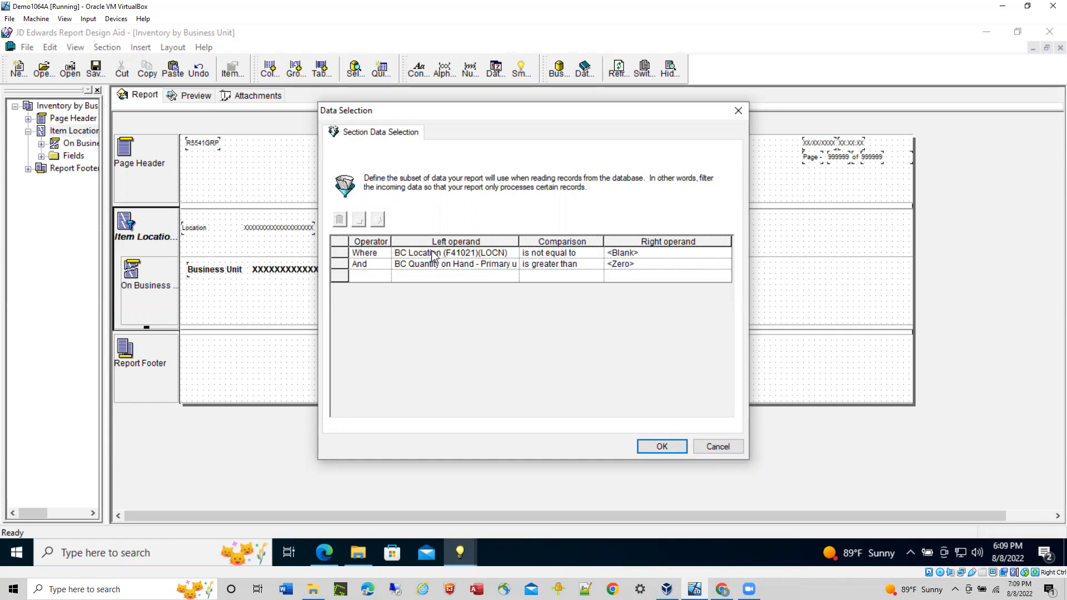
{"action": "left_click", "coordinate": [433, 253]}
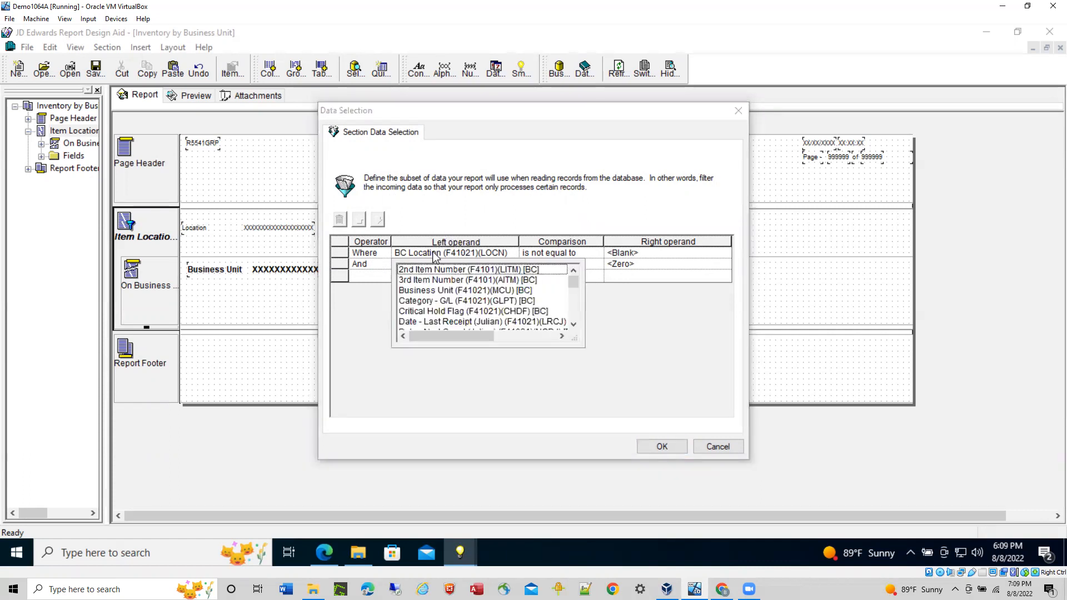
{"action": "left_click", "coordinate": [443, 291]}
{"action": "left_click", "coordinate": [547, 274]}
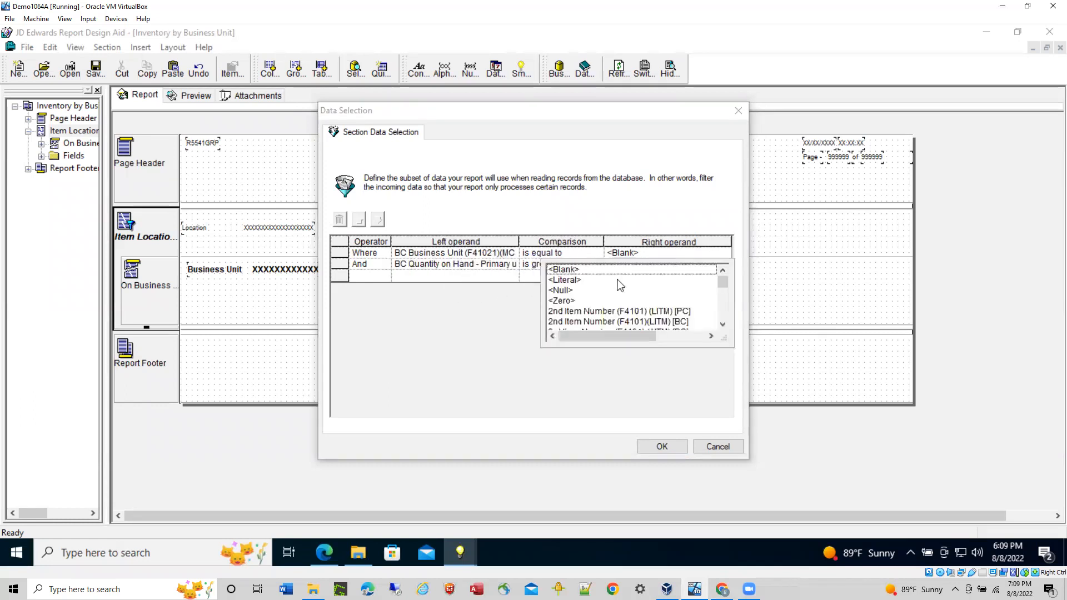
{"action": "left_click", "coordinate": [578, 284]}
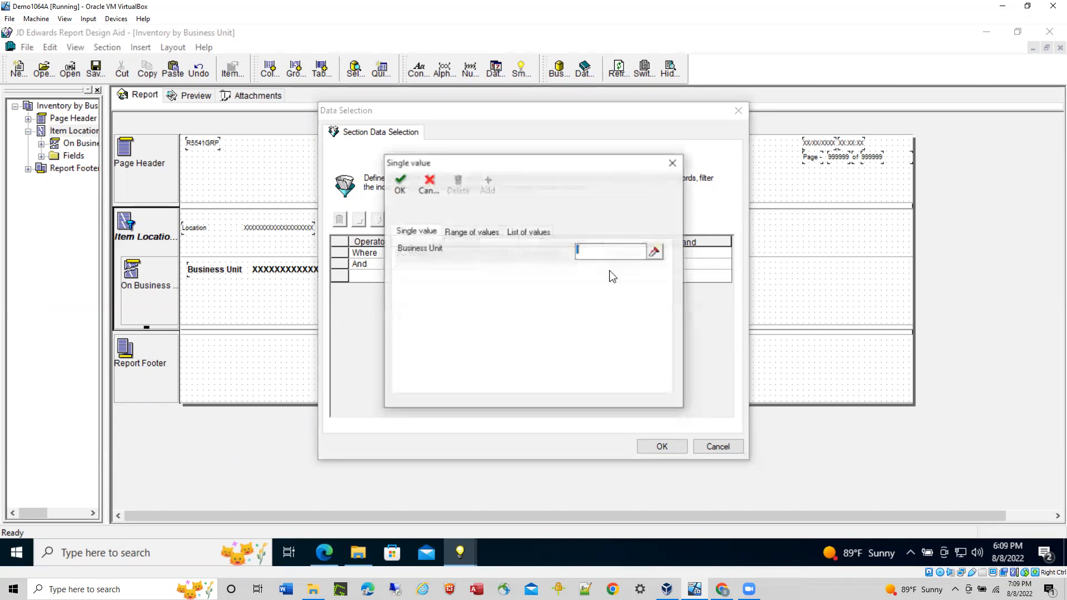
- Define the Business Unit literal as a list of values containing 30 and 70
{"action": "left_click", "coordinate": [522, 234]}
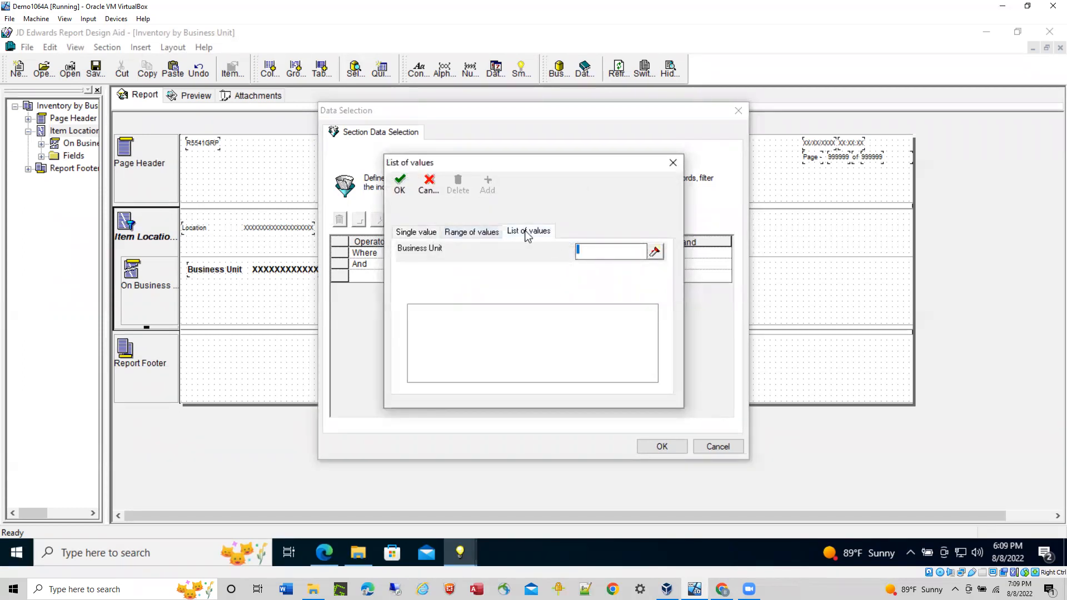
{"action": "type", "text": "30"}
{"action": "key", "text": "Return"}
{"action": "type", "text": "70"}
{"action": "key", "text": "Return"}
{"action": "left_click", "coordinate": [401, 183]}
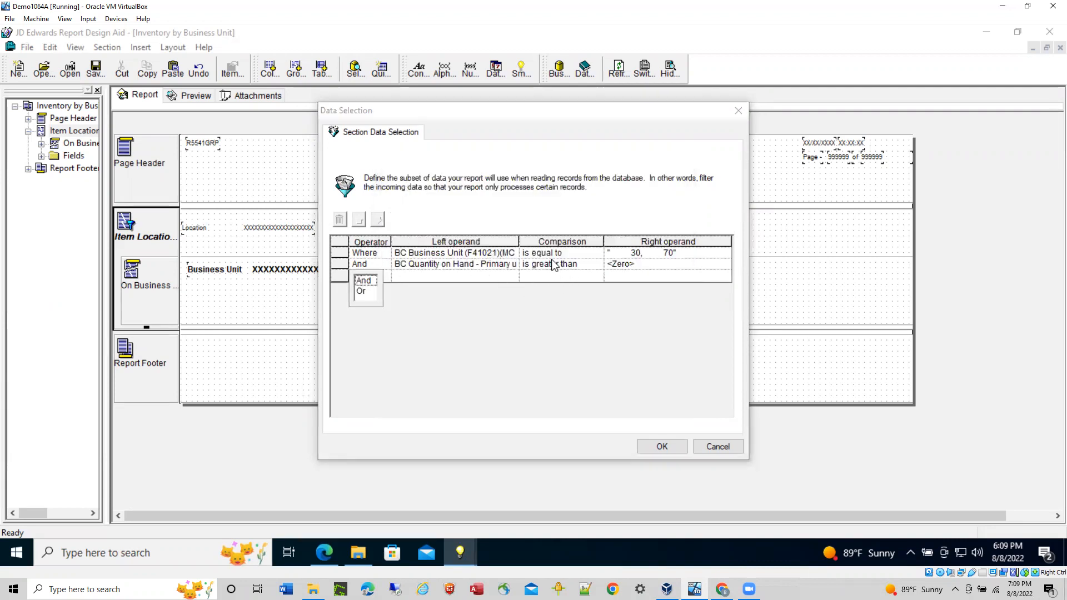
- Delete the Quantity on Hand criterion from the Item Location section's data selection and accept the criteria
{"action": "left_click", "coordinate": [337, 267]}
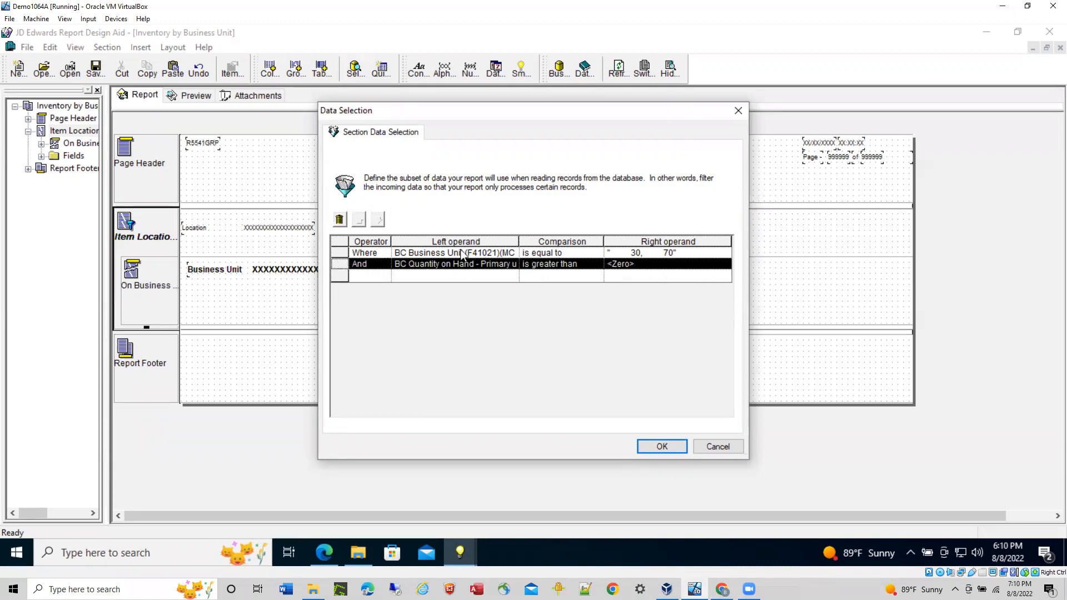
{"action": "left_click", "coordinate": [340, 221]}
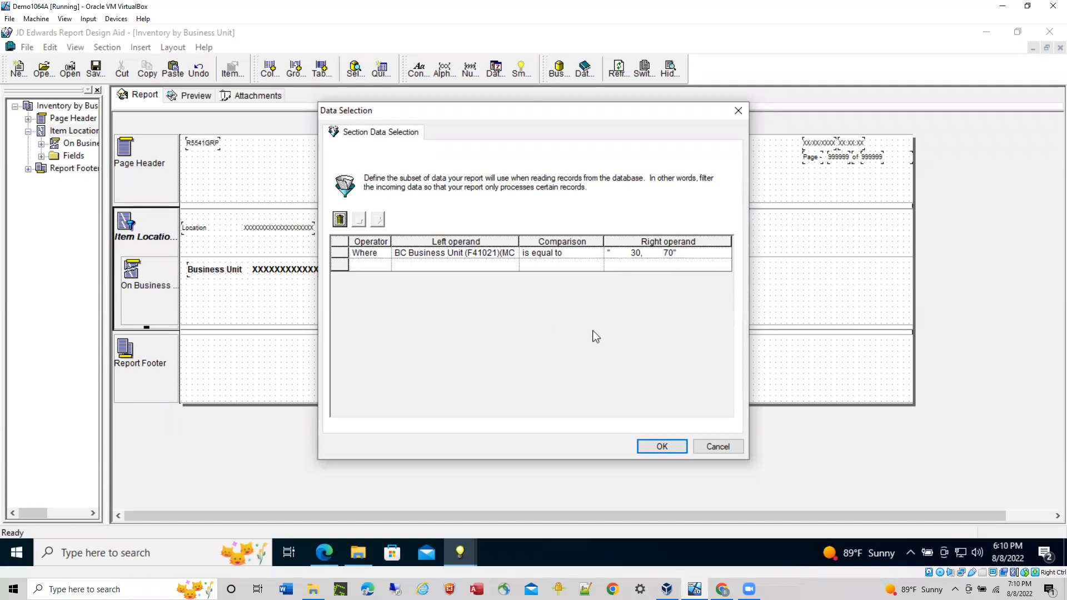
{"action": "left_click", "coordinate": [661, 448]}
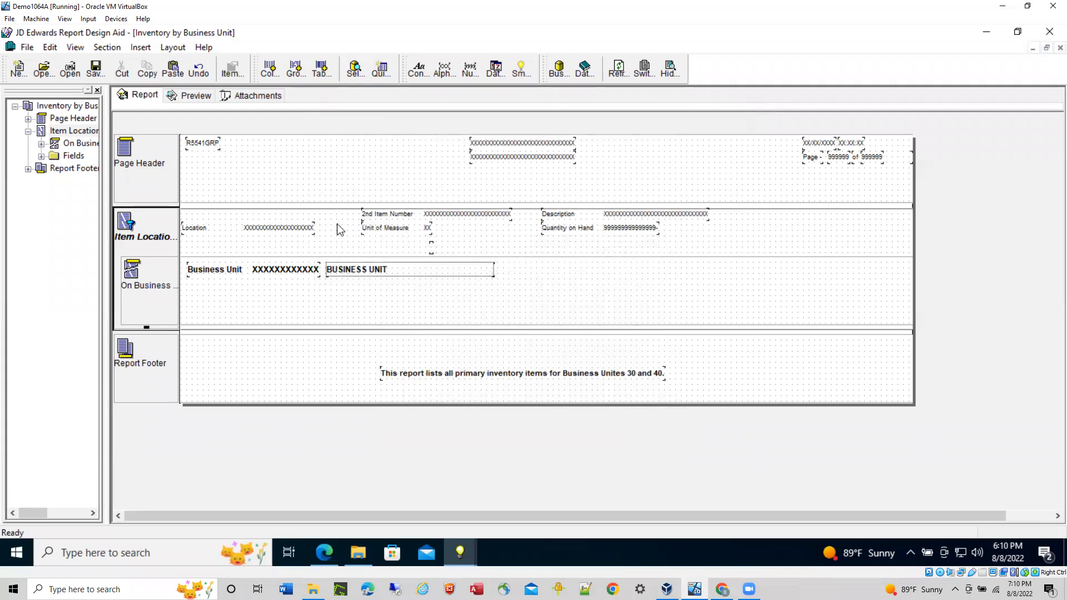
- Run a preview of the Inventory by Business Unit report, saving the report changes first
{"action": "left_click", "coordinate": [194, 98]}
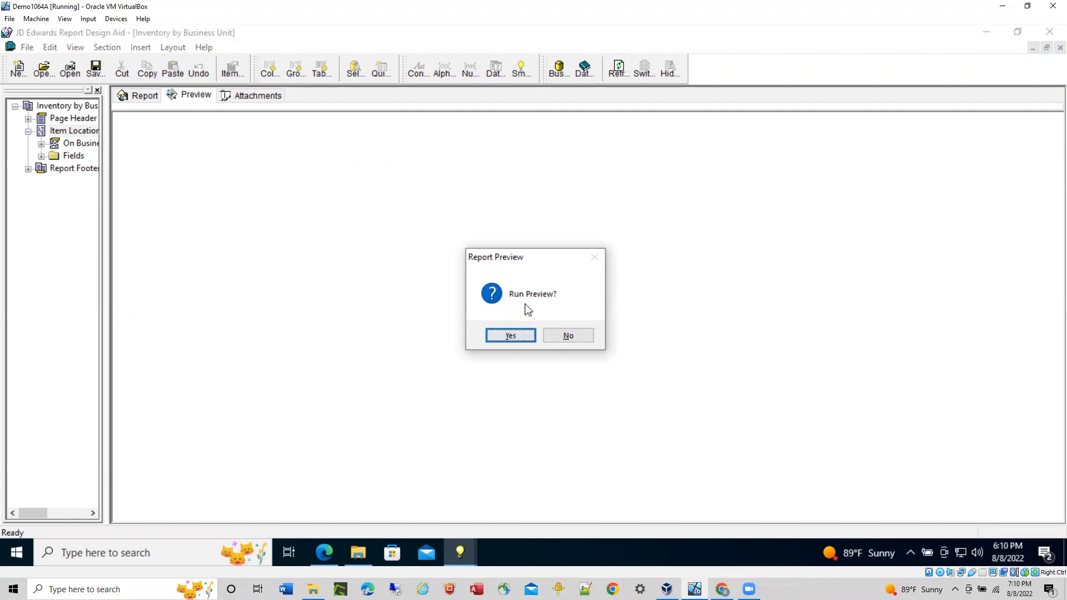
{"action": "left_click", "coordinate": [510, 337]}
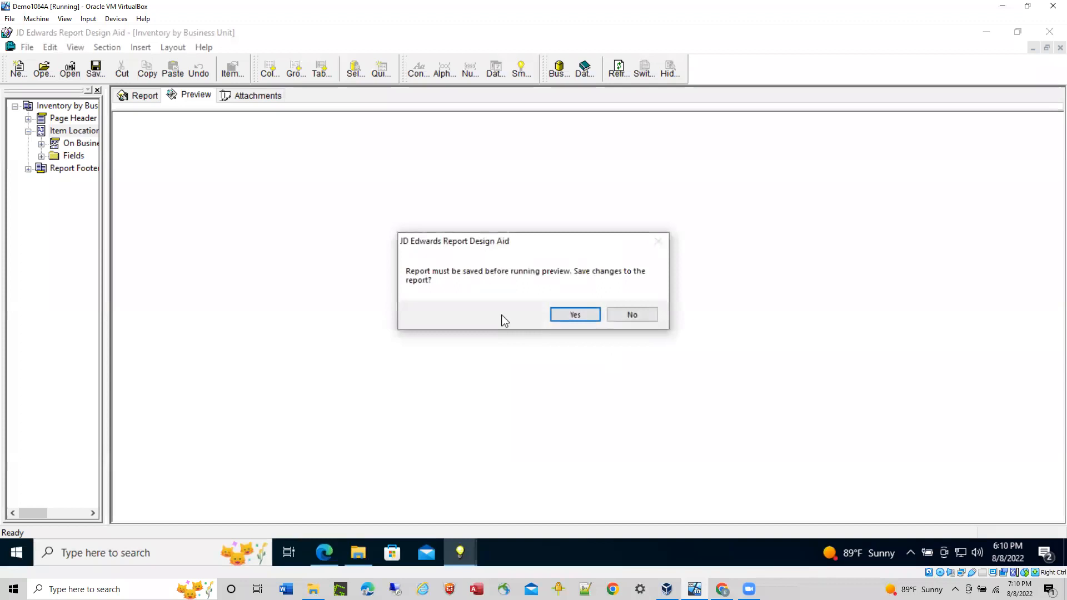
{"action": "left_click", "coordinate": [566, 314]}
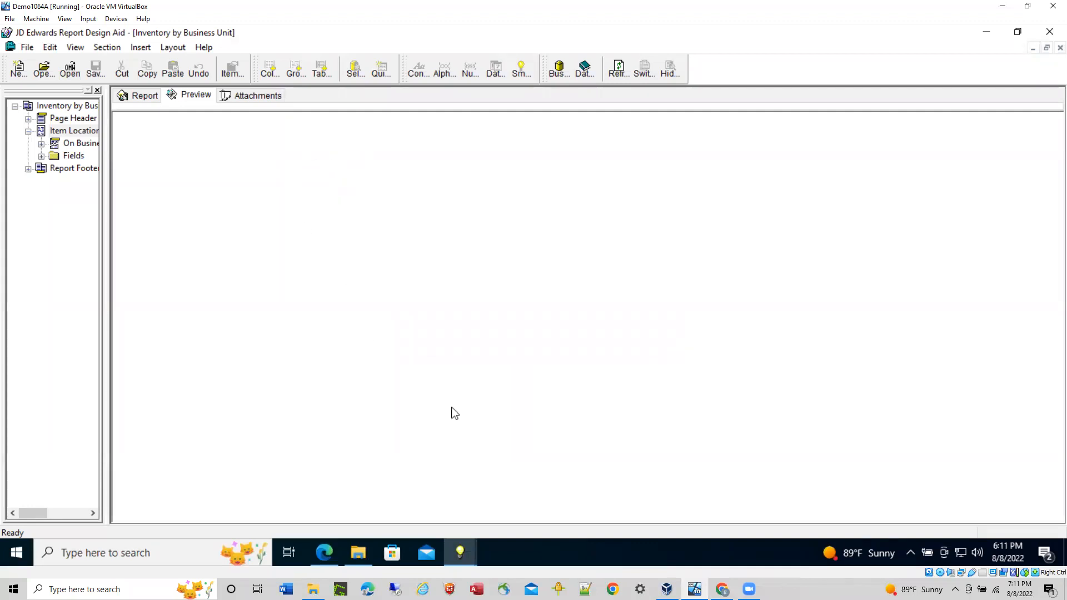
- Open preview.pdf from the PrintQueue folder in File Explorer and view its first page slightly zoomed out
{"action": "left_click", "coordinate": [358, 552]}
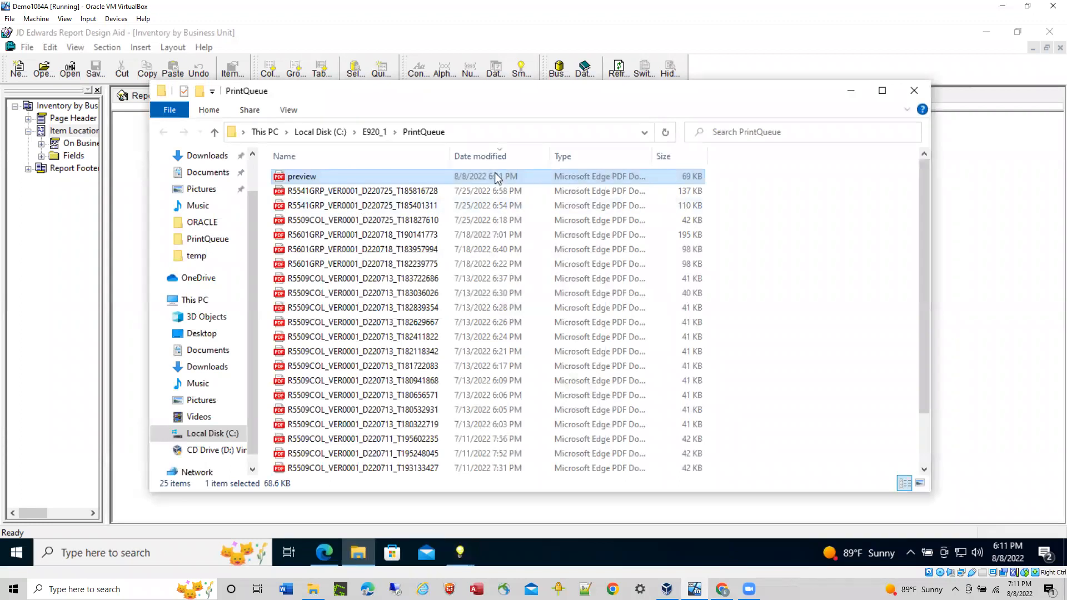
{"action": "double_click", "coordinate": [294, 175]}
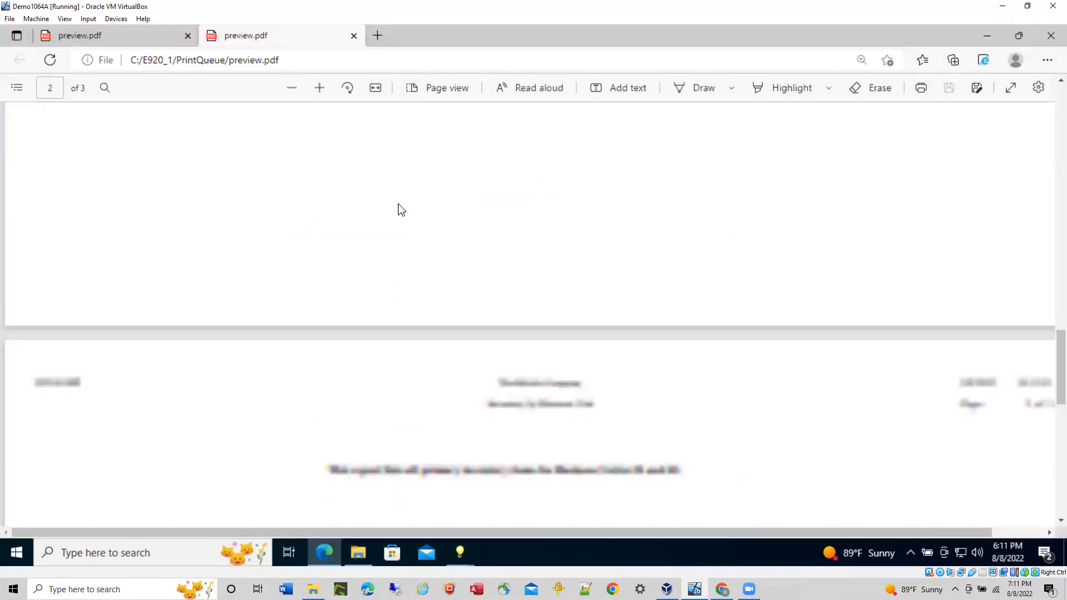
{"action": "scroll", "coordinate": [419, 246], "scroll_direction": "up", "scroll_amount": 5}
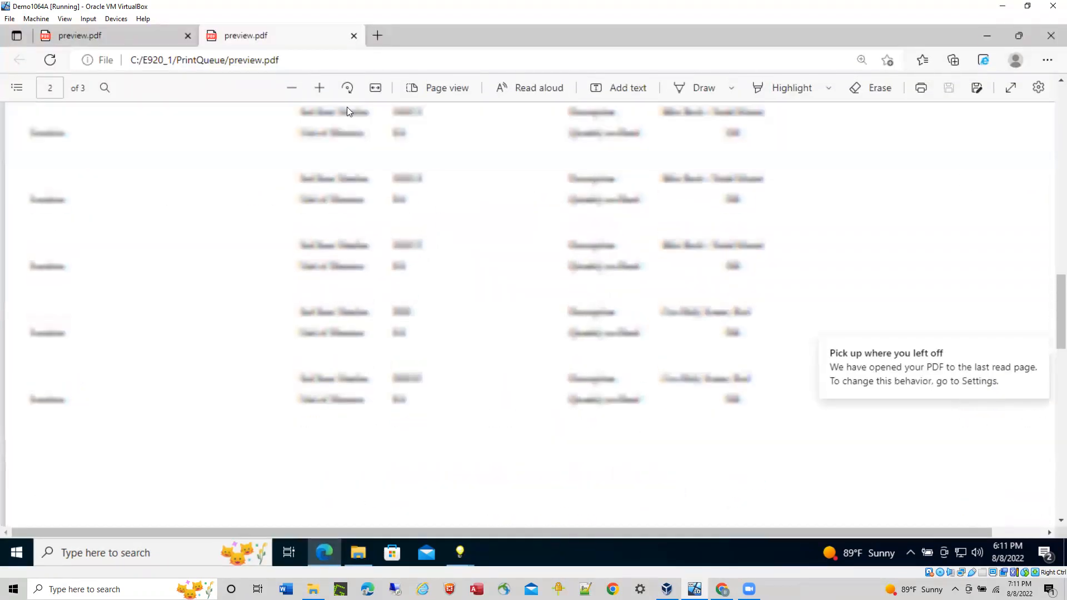
{"action": "left_click", "coordinate": [293, 88]}
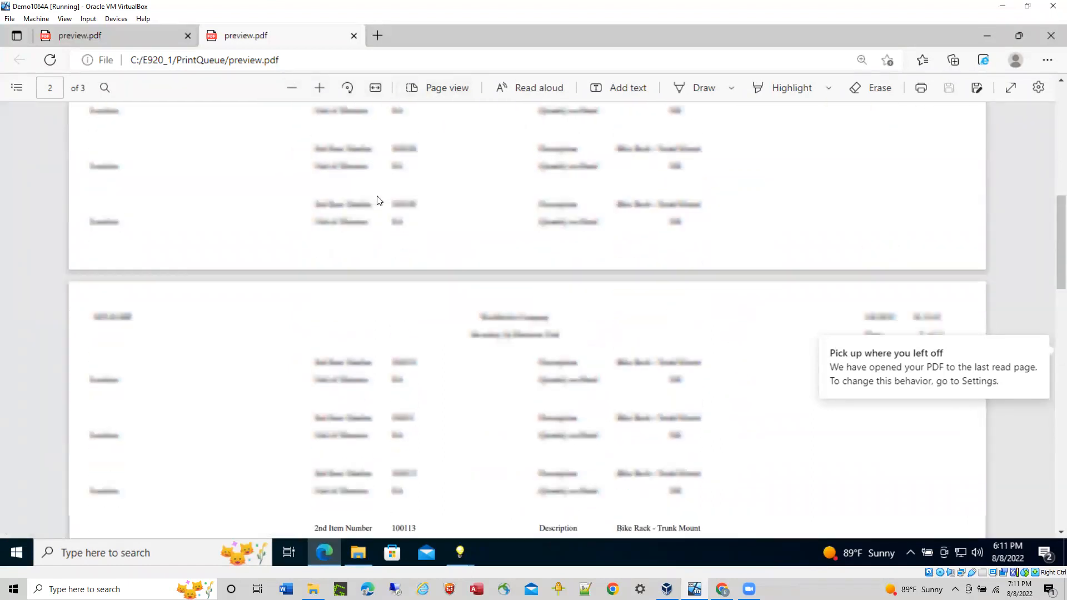
{"action": "scroll", "coordinate": [378, 189], "scroll_direction": "up", "scroll_amount": 10}
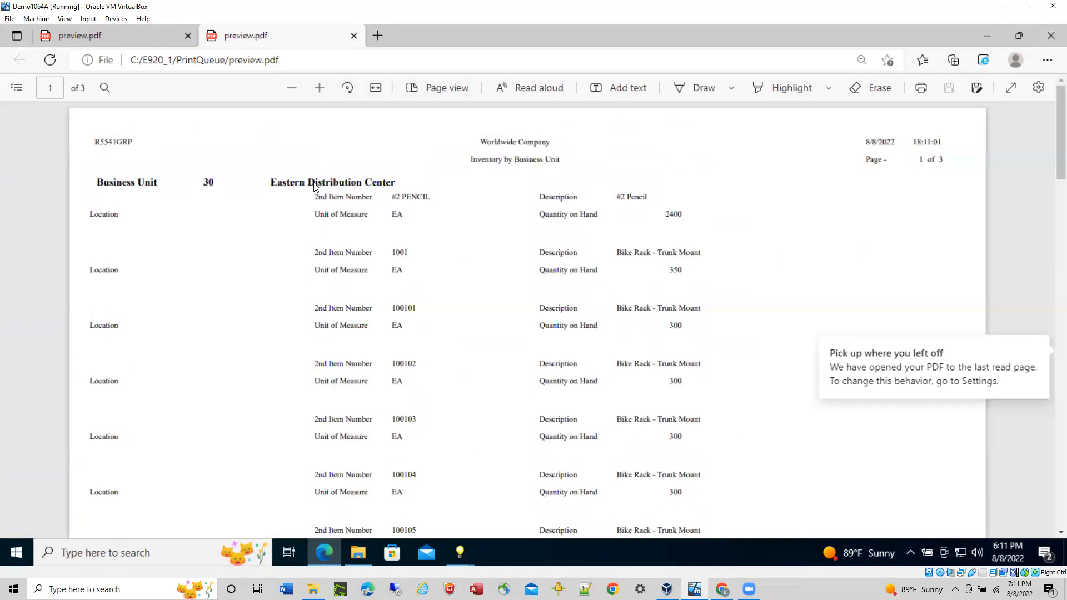
- Examine all pages of the report preview for the Business Unit level break headers, the item records and the report footer
{"action": "scroll", "coordinate": [451, 221], "scroll_direction": "down", "scroll_amount": 1}
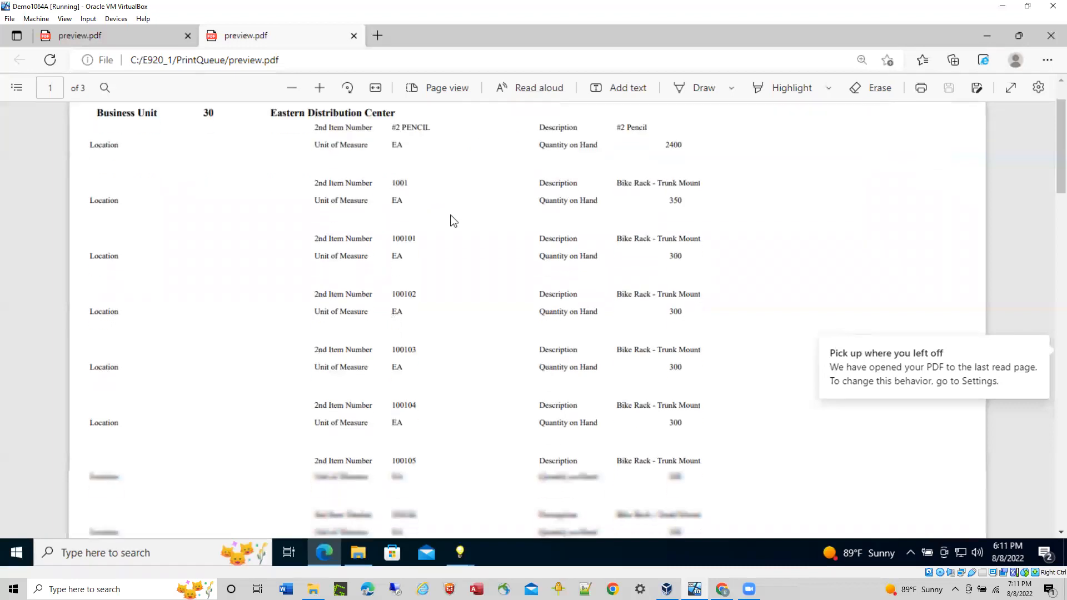
{"action": "scroll", "coordinate": [452, 221], "scroll_direction": "down", "scroll_amount": 15}
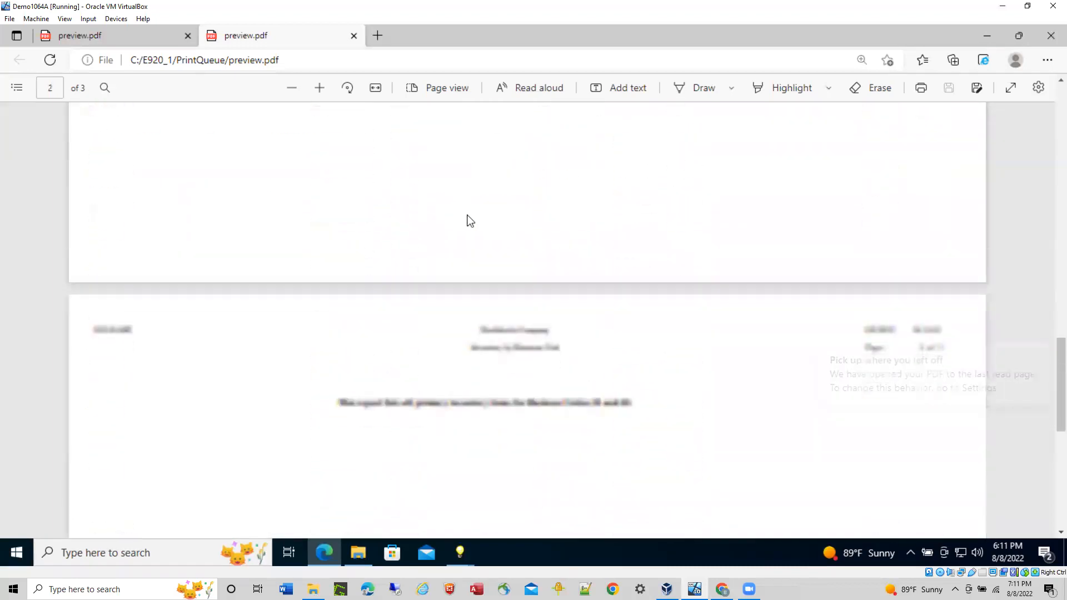
{"action": "scroll", "coordinate": [467, 221], "scroll_direction": "down", "scroll_amount": 4}
{"action": "scroll", "coordinate": [467, 221], "scroll_direction": "up", "scroll_amount": 3}
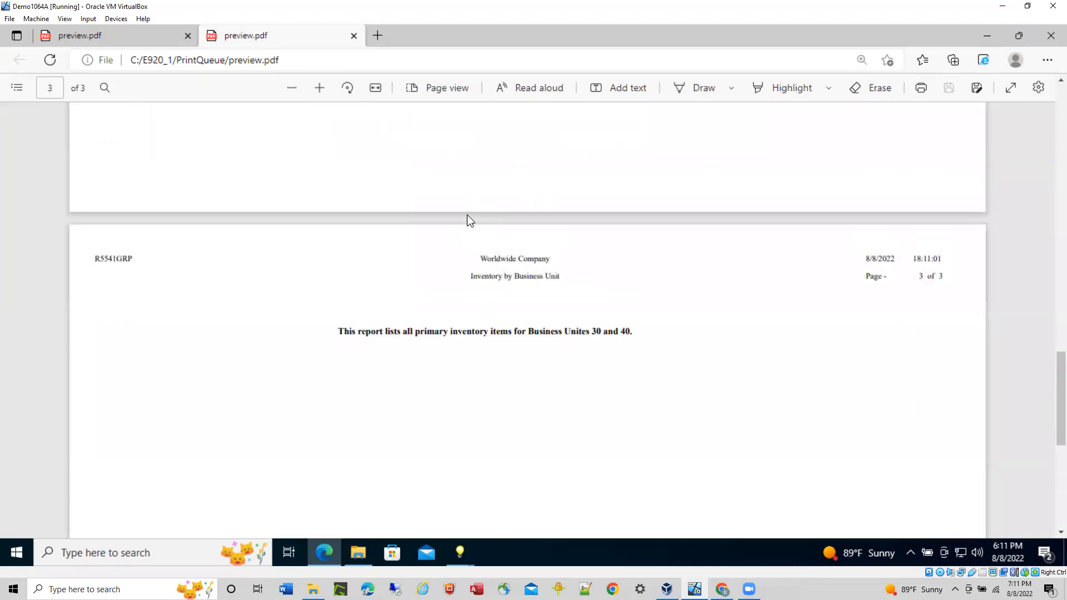
{"action": "scroll", "coordinate": [467, 220], "scroll_direction": "up", "scroll_amount": 10}
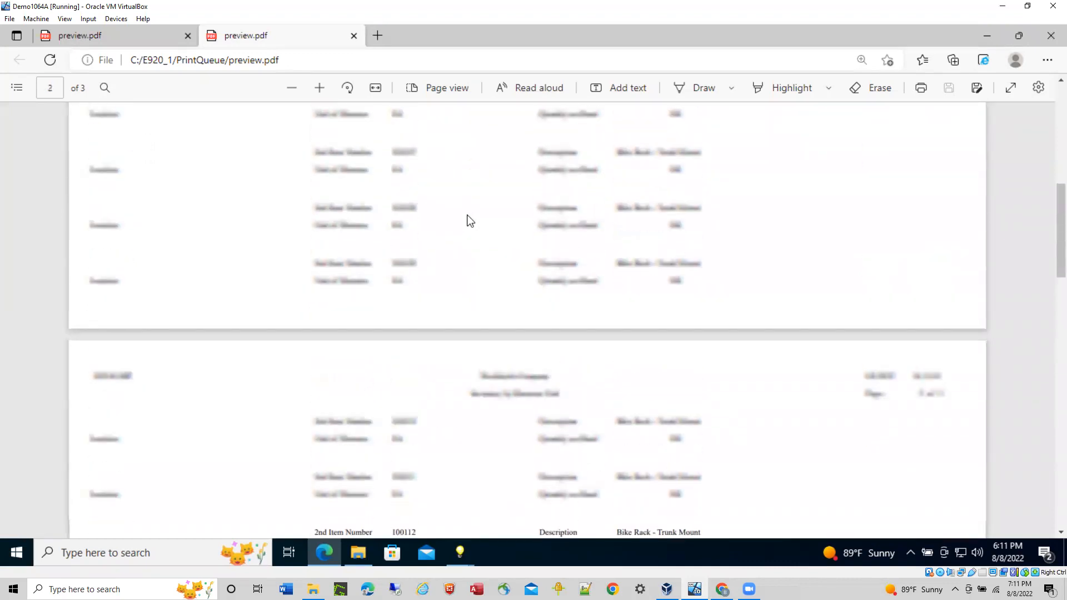
{"action": "scroll", "coordinate": [468, 219], "scroll_direction": "up", "scroll_amount": 10}
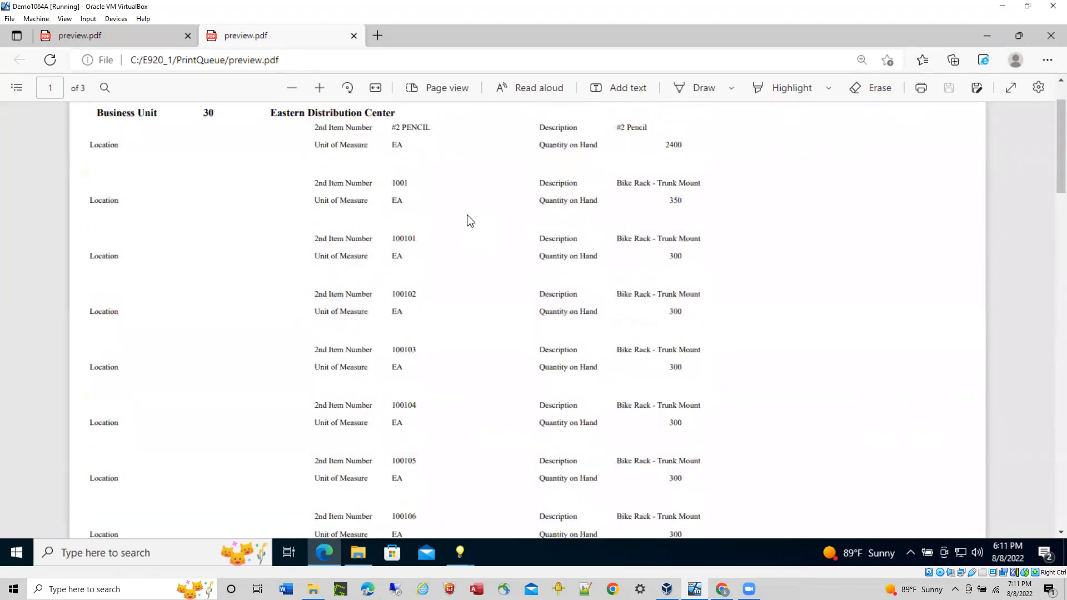
{"action": "scroll", "coordinate": [470, 221], "scroll_direction": "up", "scroll_amount": 2}
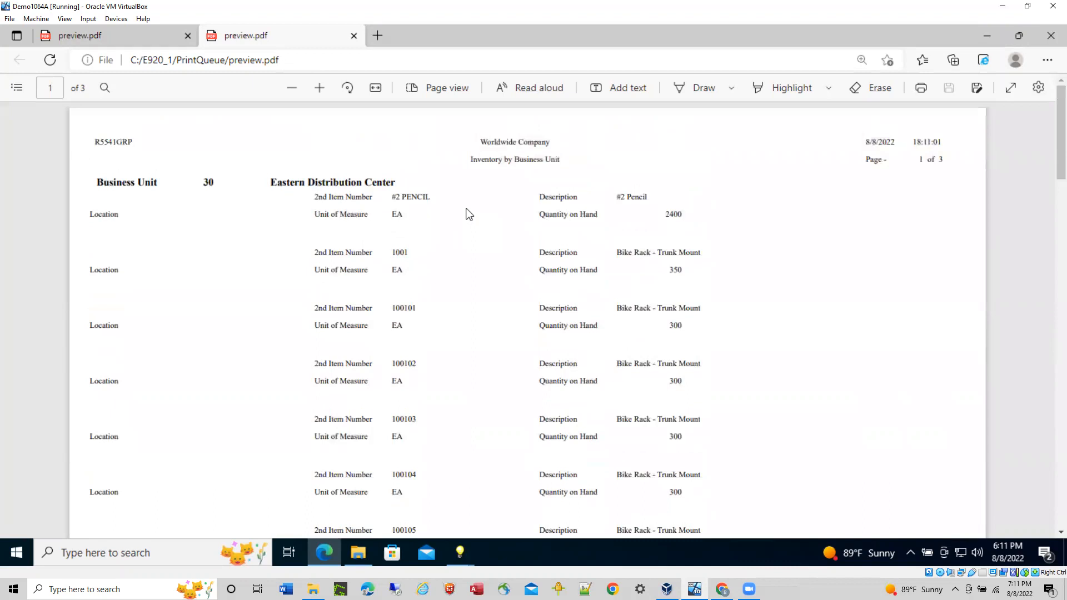
{"action": "scroll", "coordinate": [469, 215], "scroll_direction": "down", "scroll_amount": 10}
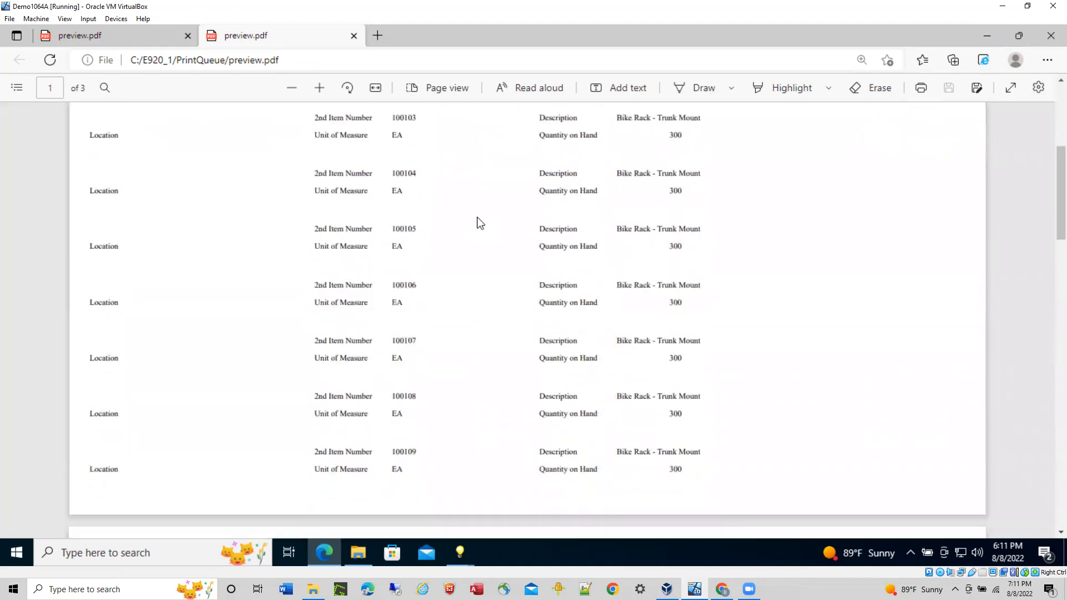
{"action": "scroll", "coordinate": [481, 223], "scroll_direction": "down", "scroll_amount": 1}
{"action": "scroll", "coordinate": [482, 221], "scroll_direction": "down", "scroll_amount": 5}
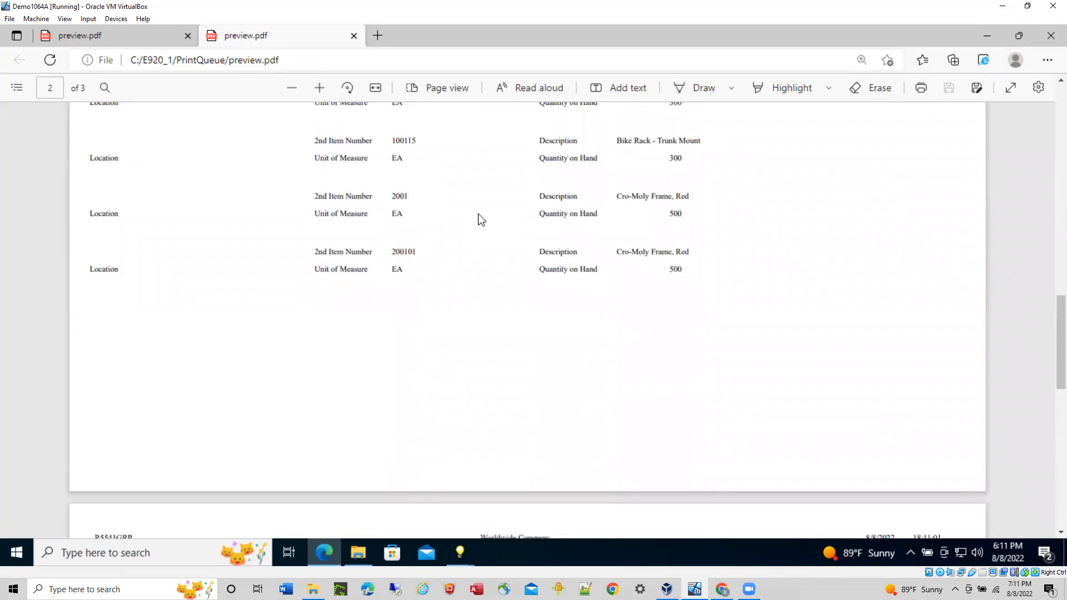
{"action": "scroll", "coordinate": [481, 220], "scroll_direction": "down", "scroll_amount": 5}
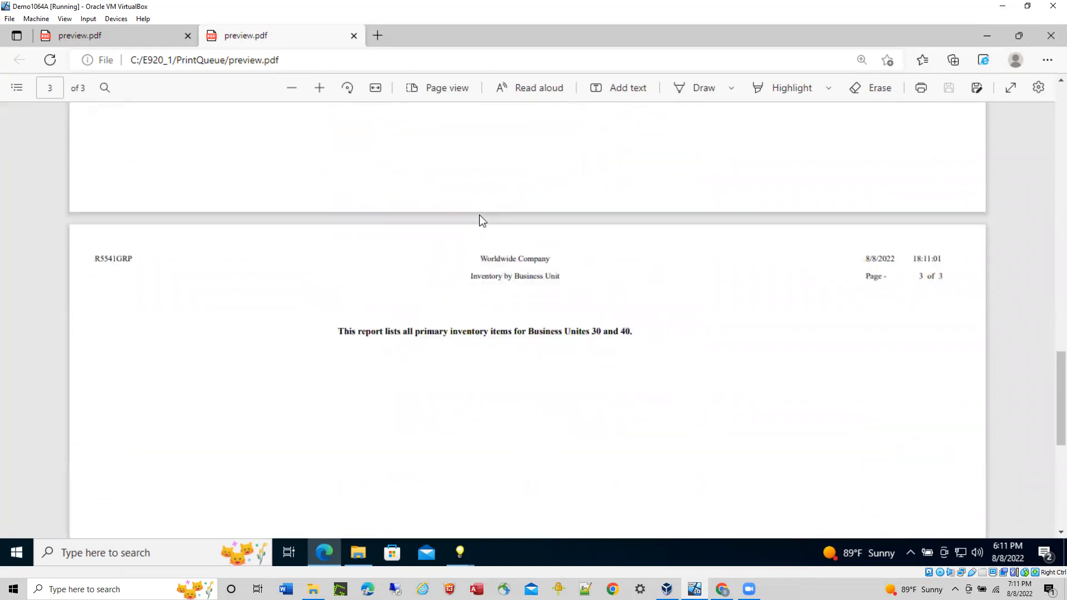
{"action": "scroll", "coordinate": [481, 220], "scroll_direction": "up", "scroll_amount": 4}
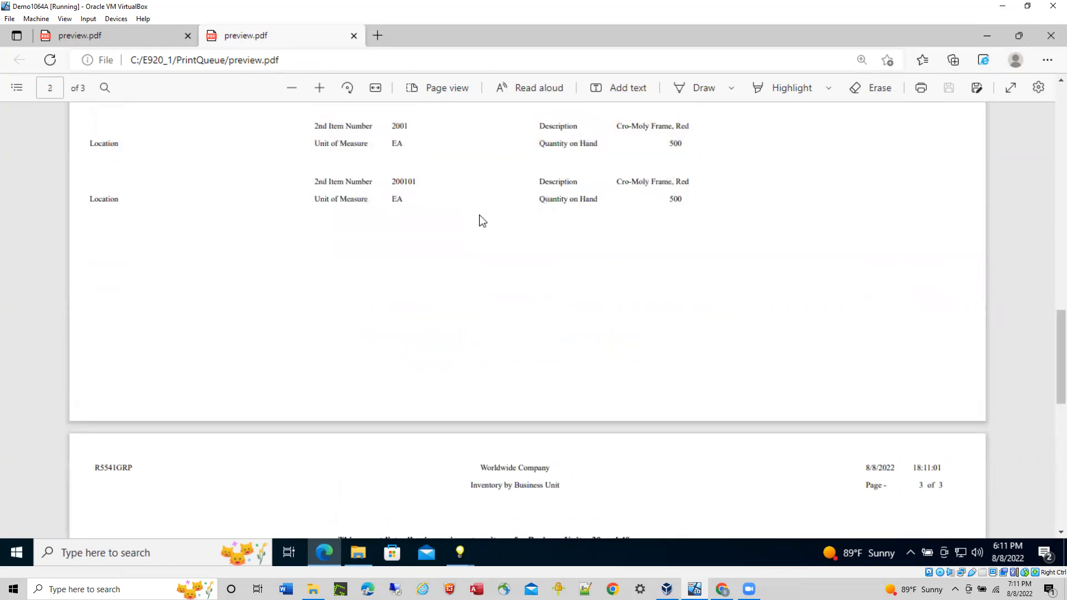
{"action": "scroll", "coordinate": [511, 238], "scroll_direction": "up", "scroll_amount": 7}
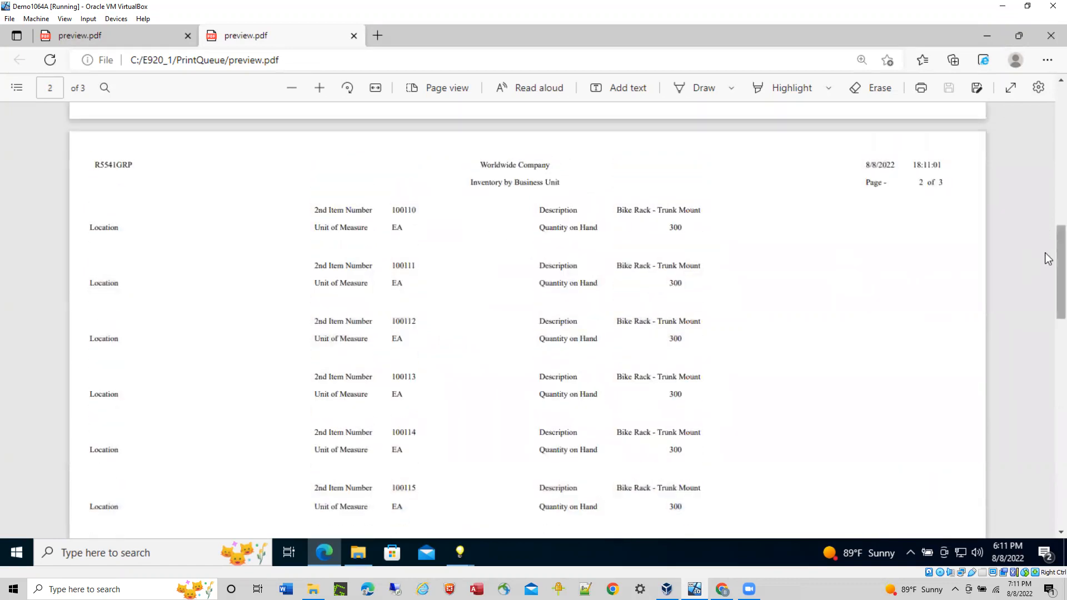
{"action": "scroll", "coordinate": [1048, 203], "scroll_direction": "up", "scroll_amount": 1}
{"action": "scroll", "coordinate": [1048, 203], "scroll_direction": "up", "scroll_amount": 11}
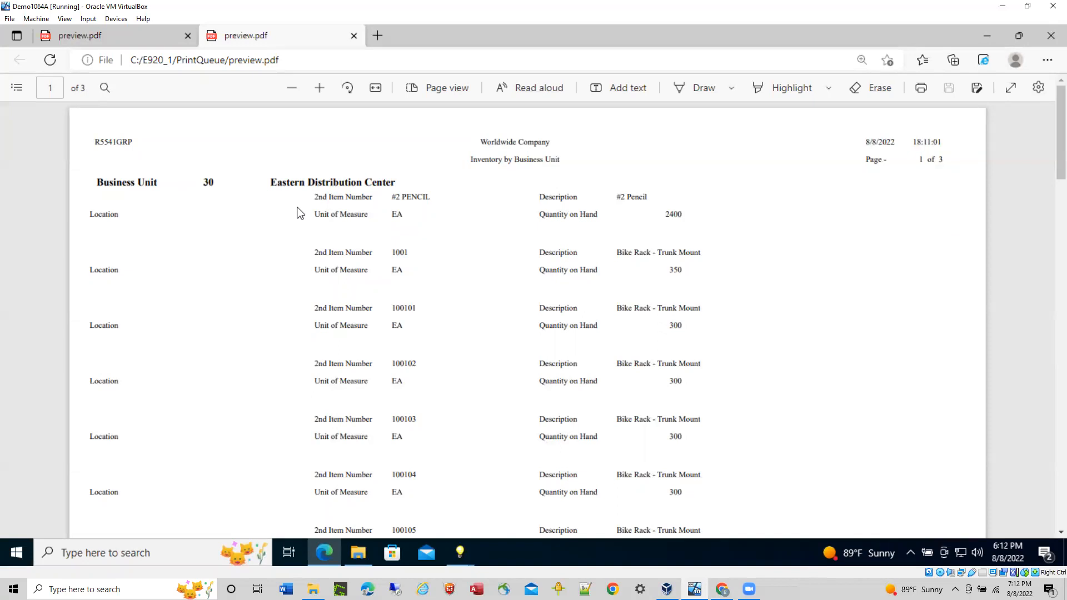
{"action": "left_click", "coordinate": [595, 90]}
{"action": "scroll", "coordinate": [481, 320], "scroll_direction": "down", "scroll_amount": 20}
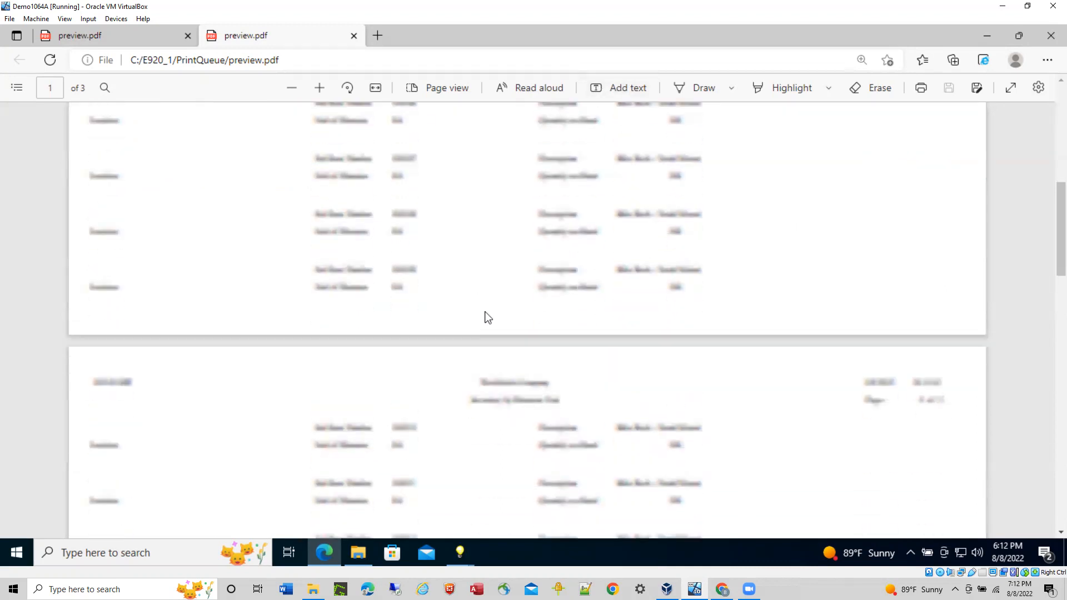
{"action": "scroll", "coordinate": [489, 310], "scroll_direction": "down", "scroll_amount": 3}
{"action": "scroll", "coordinate": [492, 298], "scroll_direction": "up", "scroll_amount": 5}
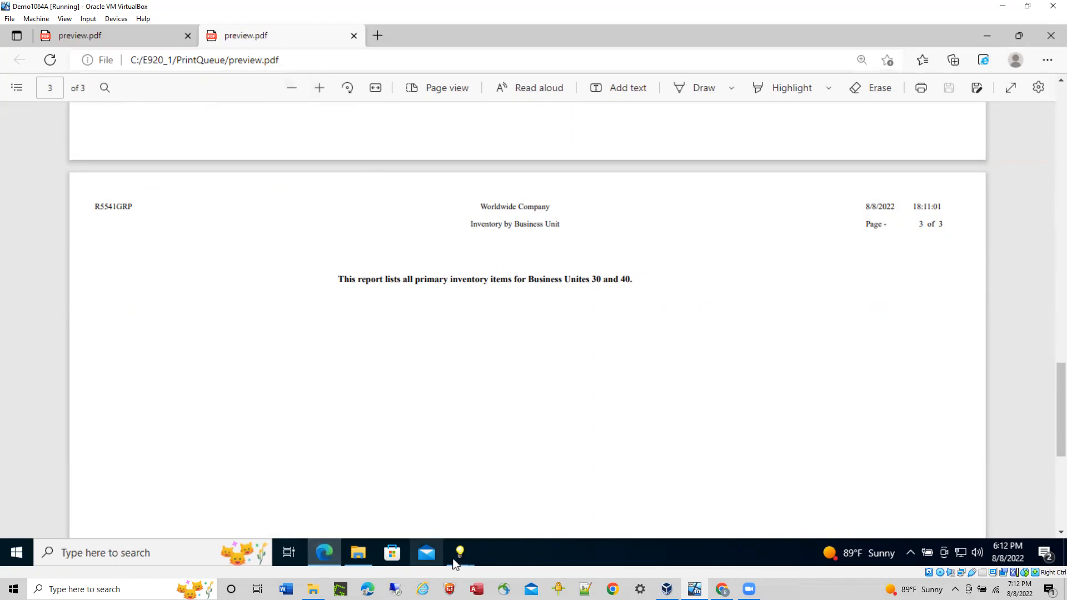
- Switch back to Report Design Aid and open the Item Location section's data selection in the report design
{"action": "mouse_move", "coordinate": [460, 553]}
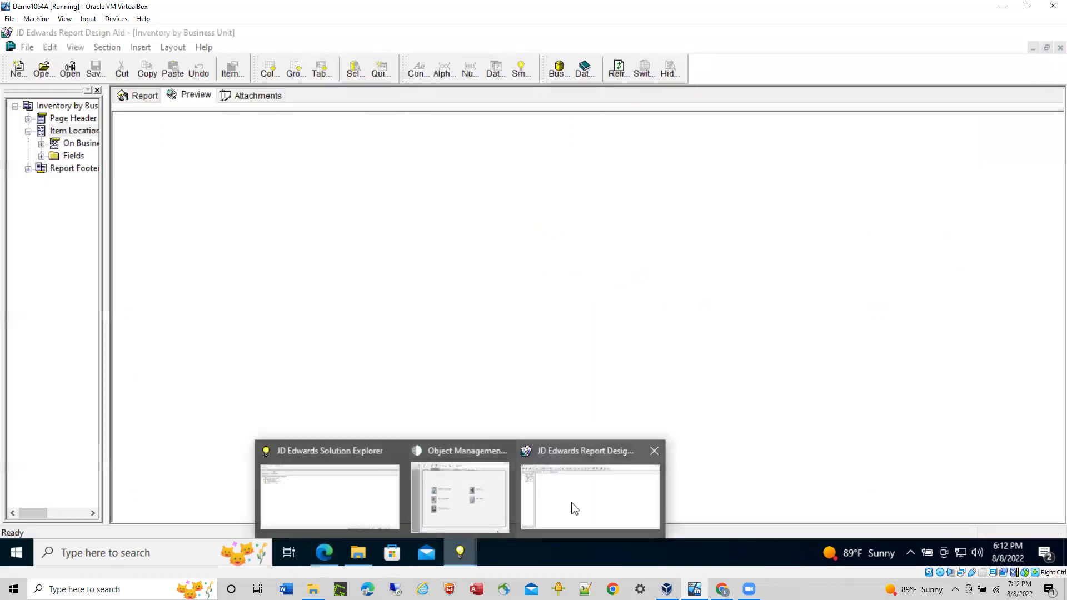
{"action": "left_click", "coordinate": [575, 508]}
{"action": "left_click", "coordinate": [145, 97]}
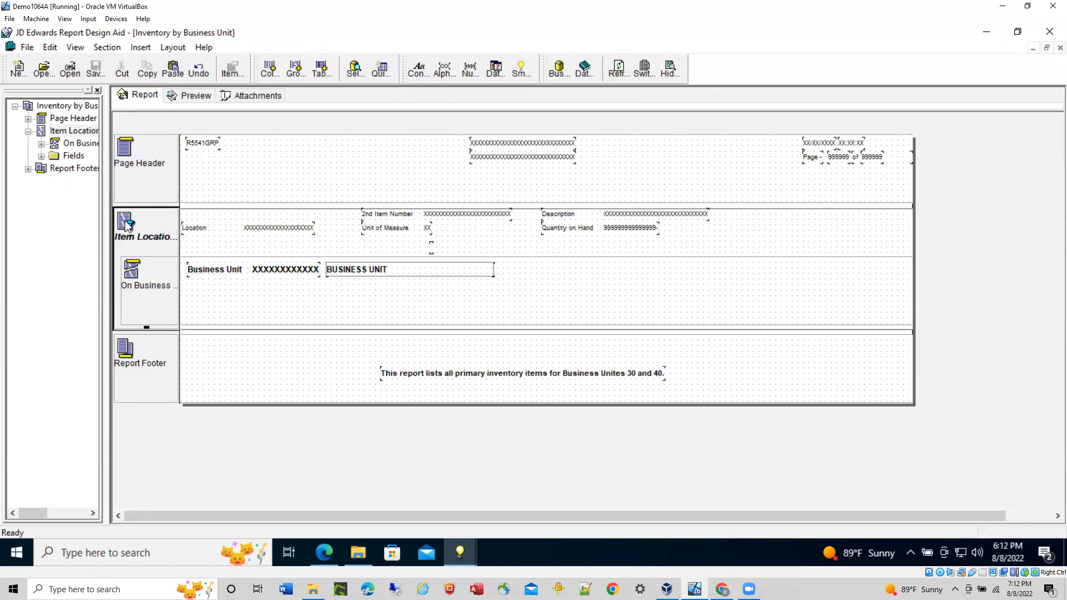
{"action": "right_click", "coordinate": [127, 224]}
{"action": "left_click", "coordinate": [207, 259]}
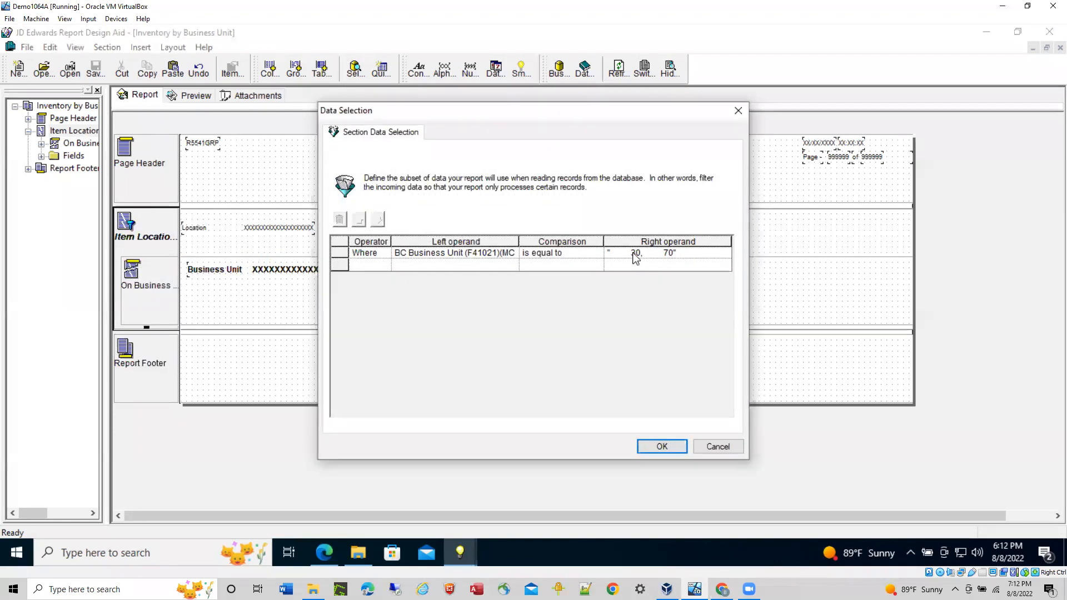
- Add 40 to the list of literal values in the Business Unit criterion and accept the data selection
{"action": "left_click", "coordinate": [635, 254]}
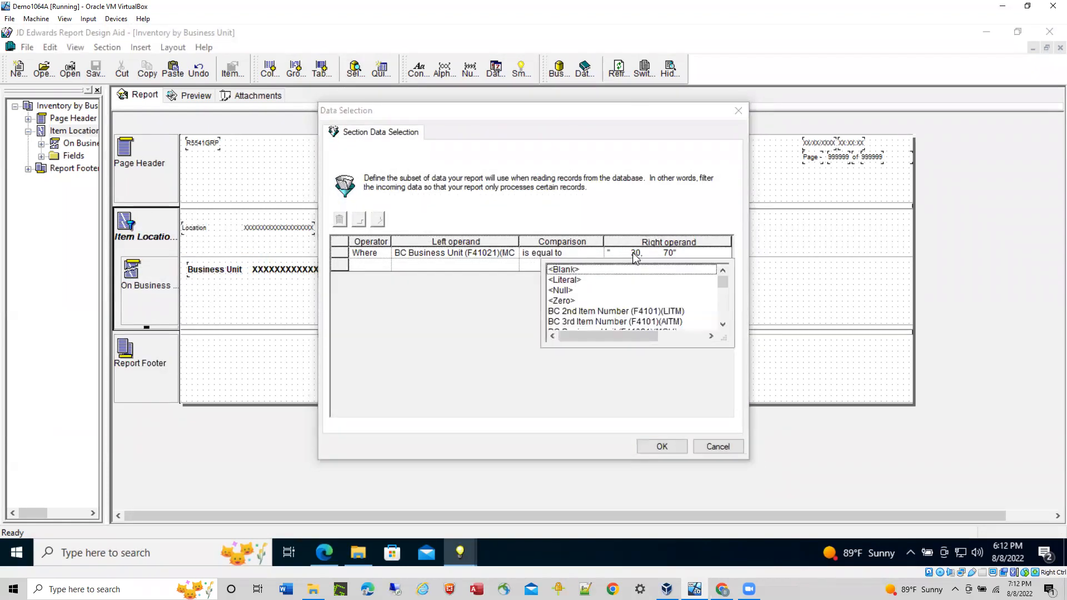
{"action": "left_click", "coordinate": [565, 280]}
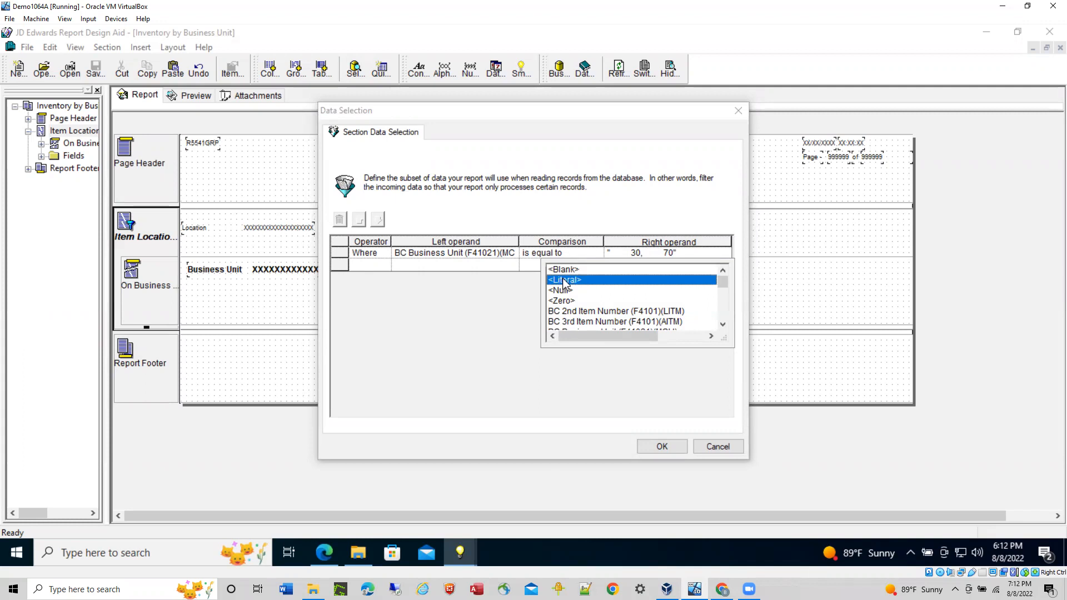
{"action": "left_click", "coordinate": [565, 280]}
{"action": "left_click", "coordinate": [597, 253]}
{"action": "type", "text": "40"}
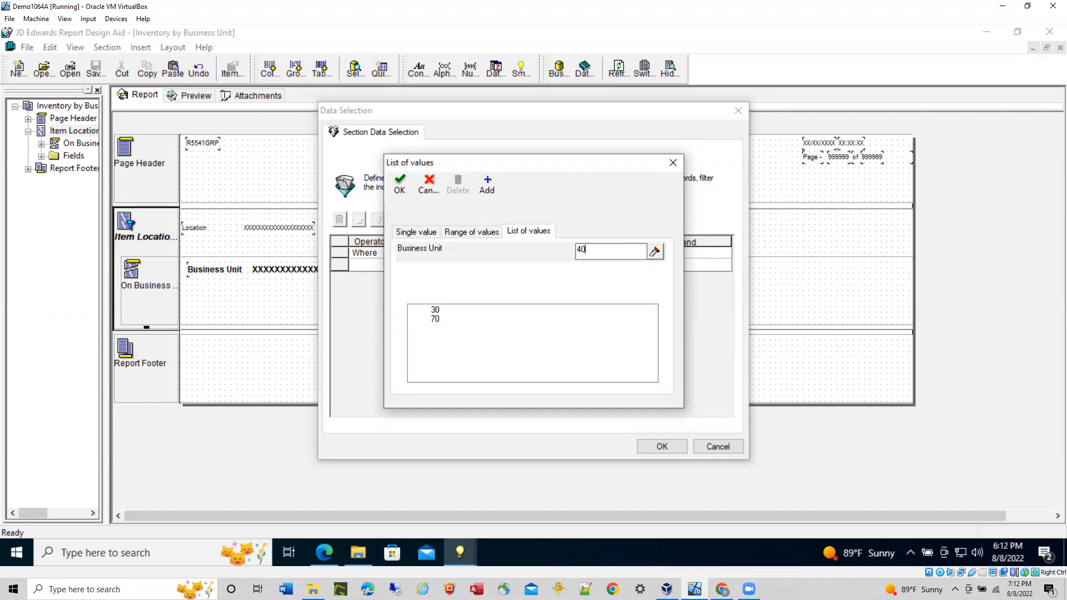
{"action": "key", "text": "Return"}
{"action": "left_click", "coordinate": [401, 185]}
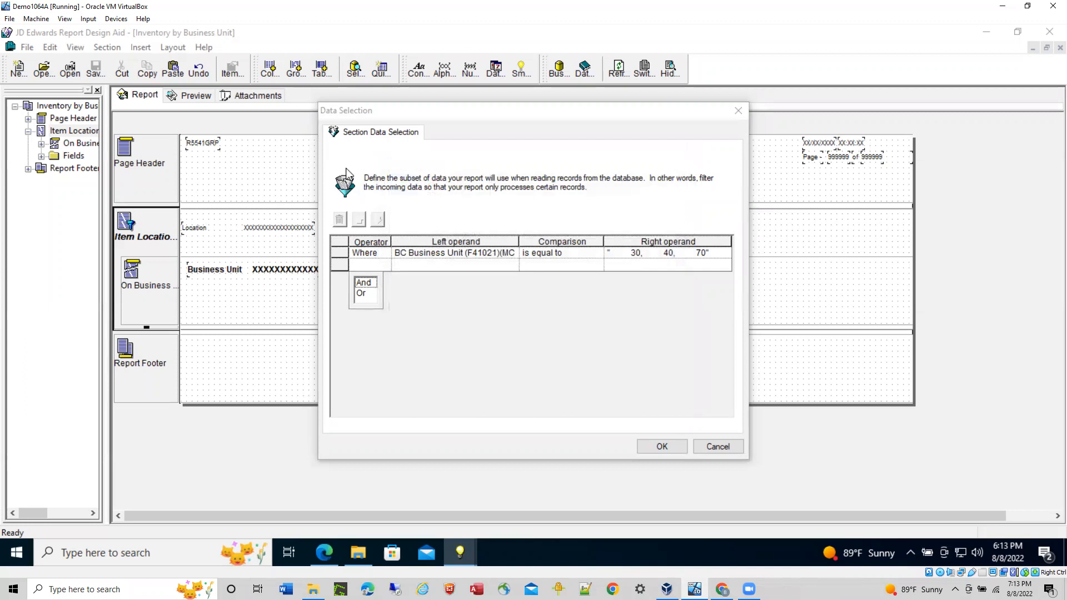
{"action": "left_click", "coordinate": [661, 446]}
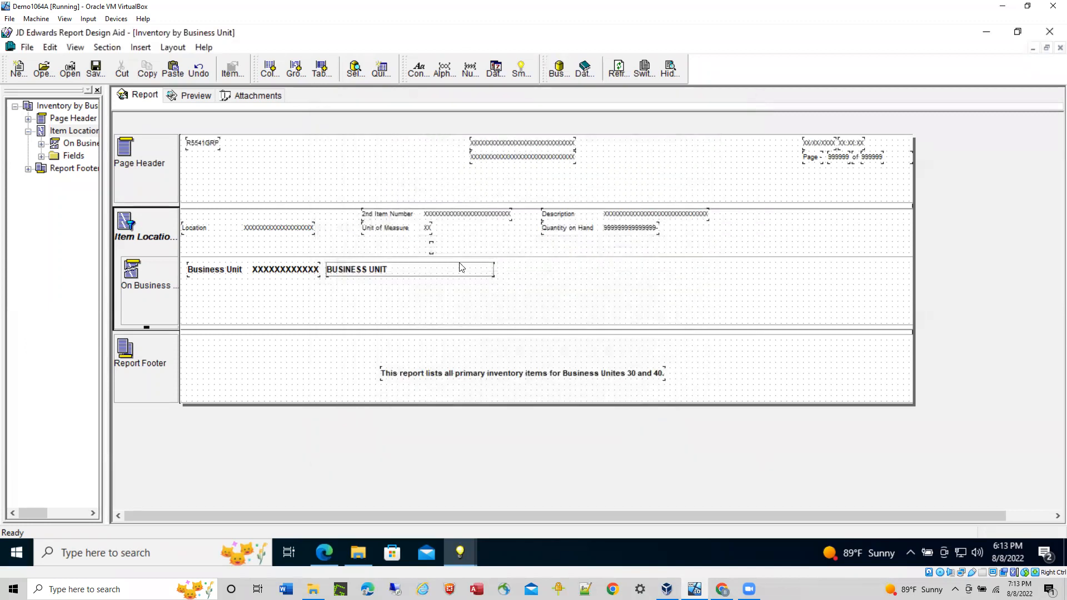
- Run a new preview of the report with the updated business unit list, saving the changes
{"action": "left_click", "coordinate": [194, 98]}
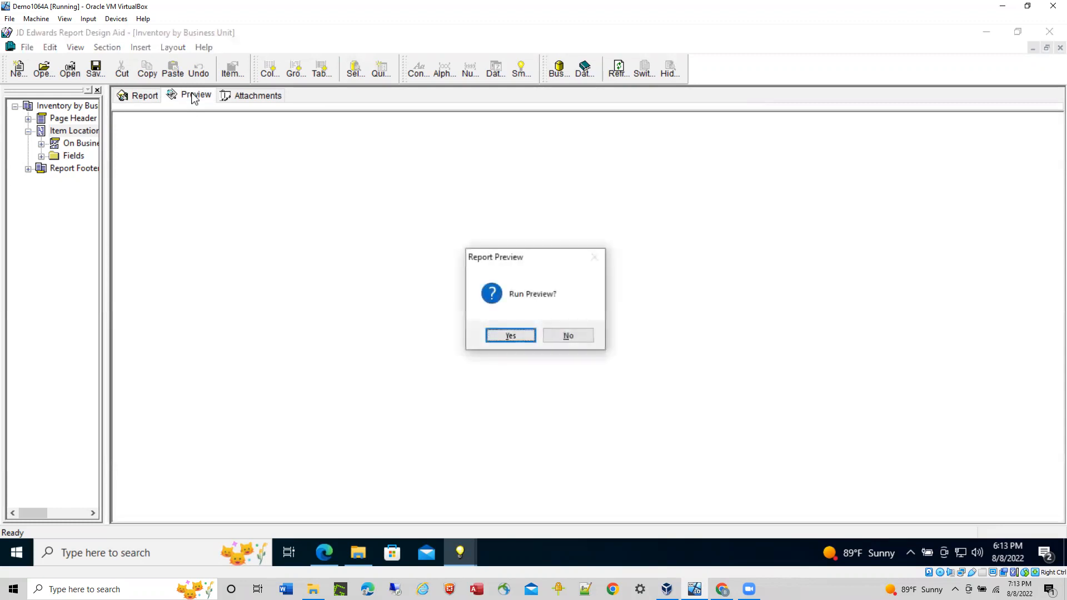
{"action": "left_click", "coordinate": [509, 336]}
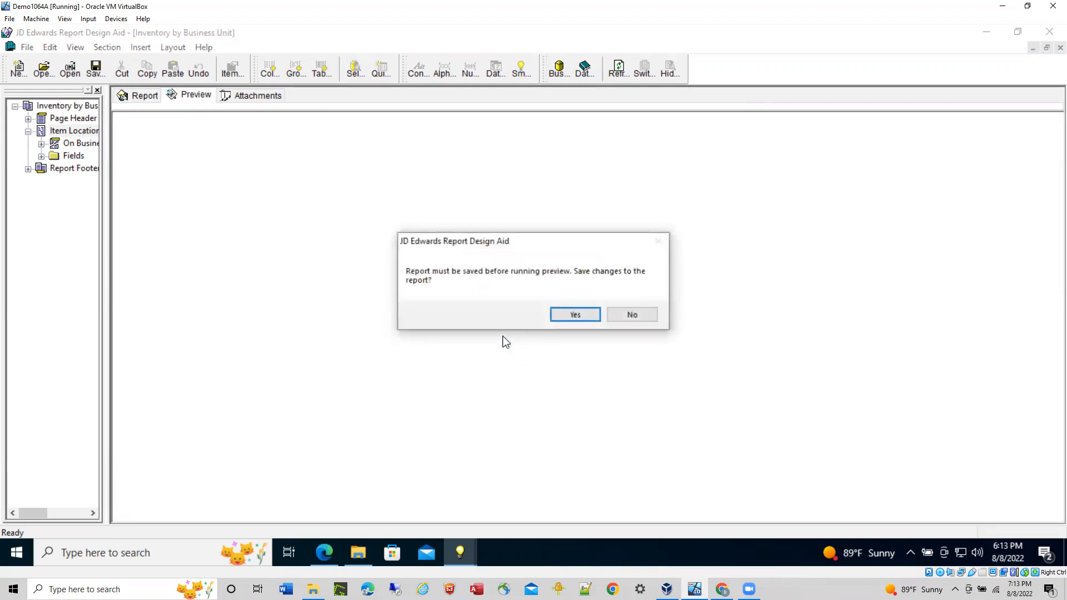
{"action": "left_click", "coordinate": [575, 315]}
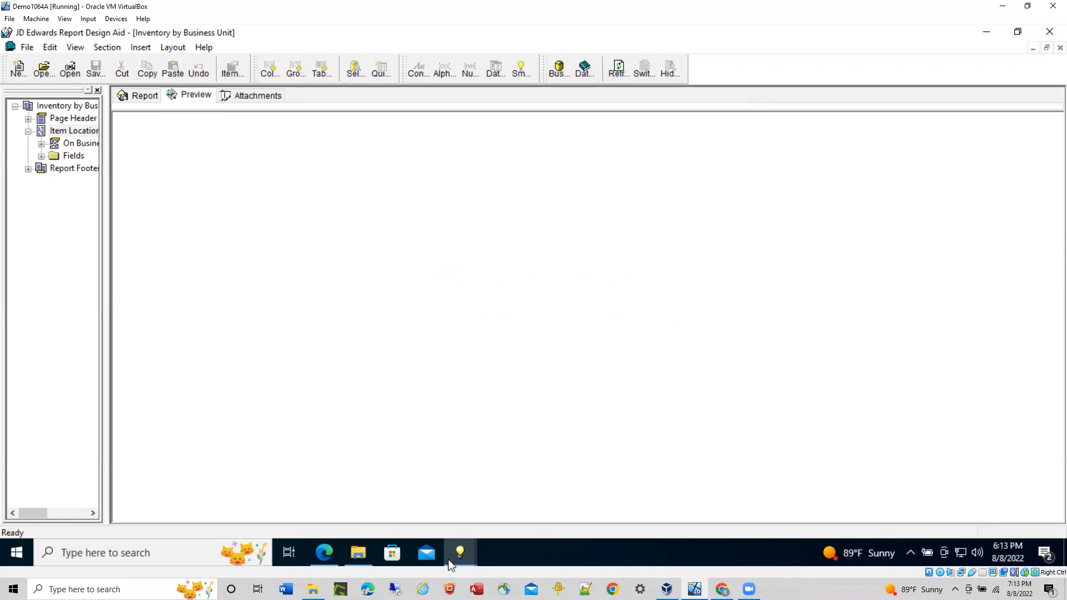
- Open the regenerated preview.pdf from the PrintQueue folder and examine all pages for business unit headers, item records and the footer
{"action": "left_click", "coordinate": [359, 553]}
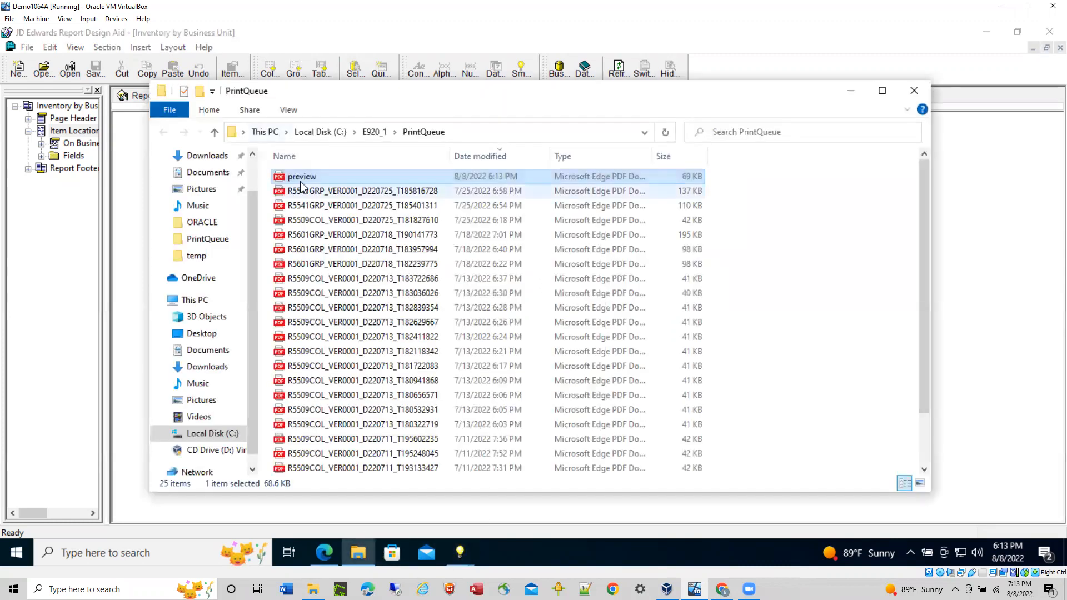
{"action": "double_click", "coordinate": [299, 178]}
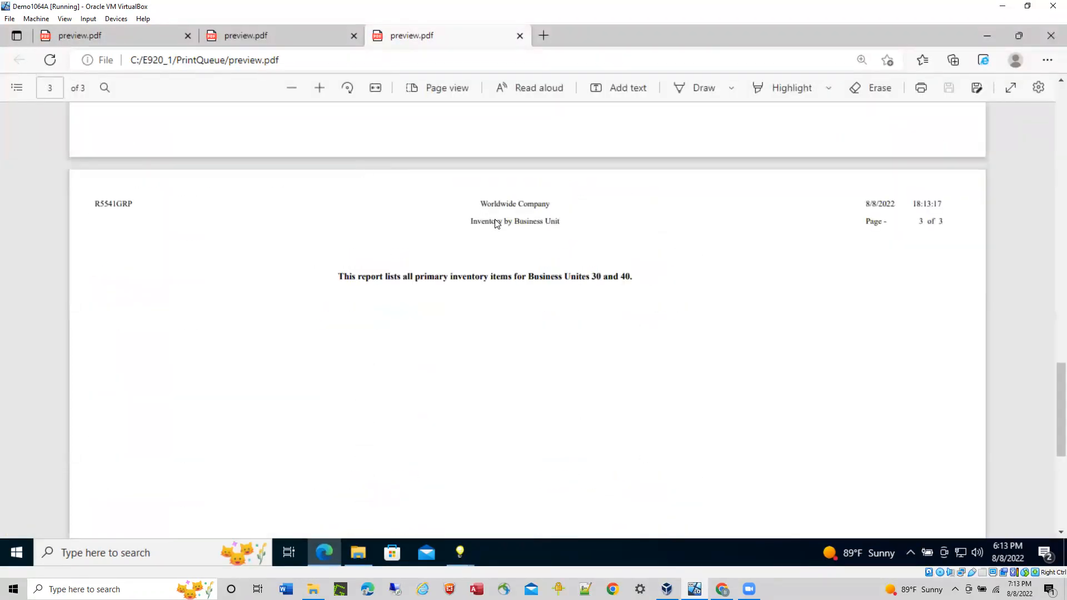
{"action": "scroll", "coordinate": [502, 225], "scroll_direction": "up", "scroll_amount": 5}
{"action": "scroll", "coordinate": [504, 226], "scroll_direction": "up", "scroll_amount": 8}
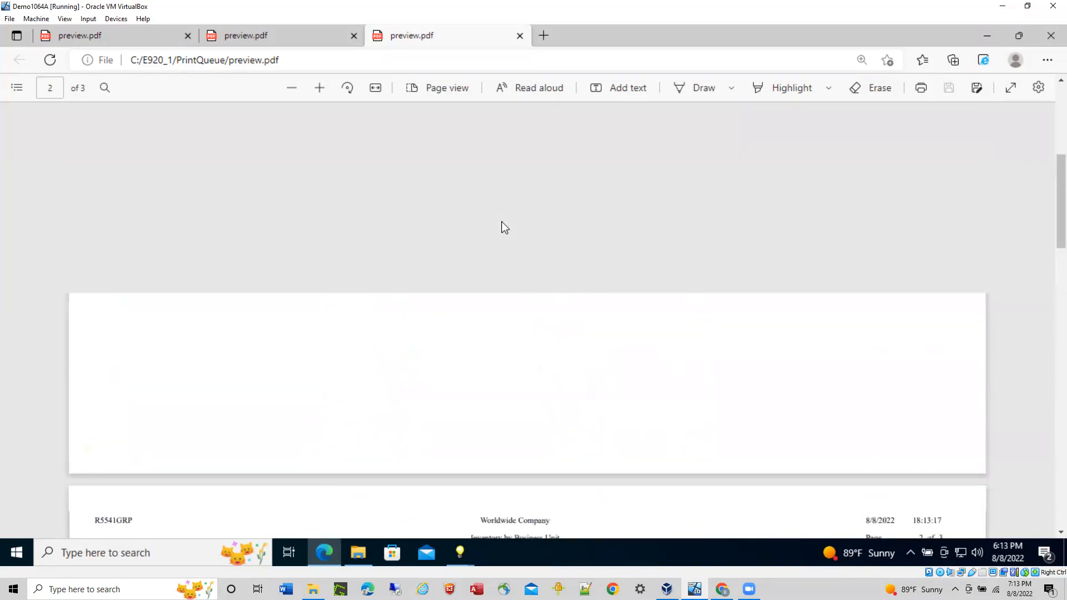
{"action": "scroll", "coordinate": [504, 228], "scroll_direction": "up", "scroll_amount": 6}
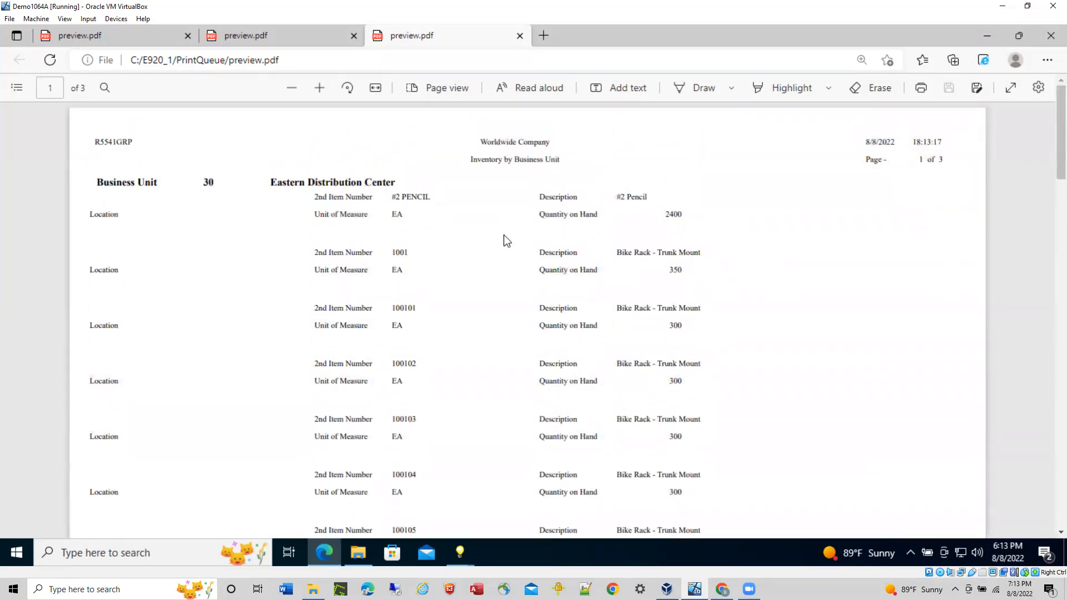
{"action": "scroll", "coordinate": [507, 236], "scroll_direction": "down", "scroll_amount": 6}
{"action": "scroll", "coordinate": [512, 233], "scroll_direction": "down", "scroll_amount": 8}
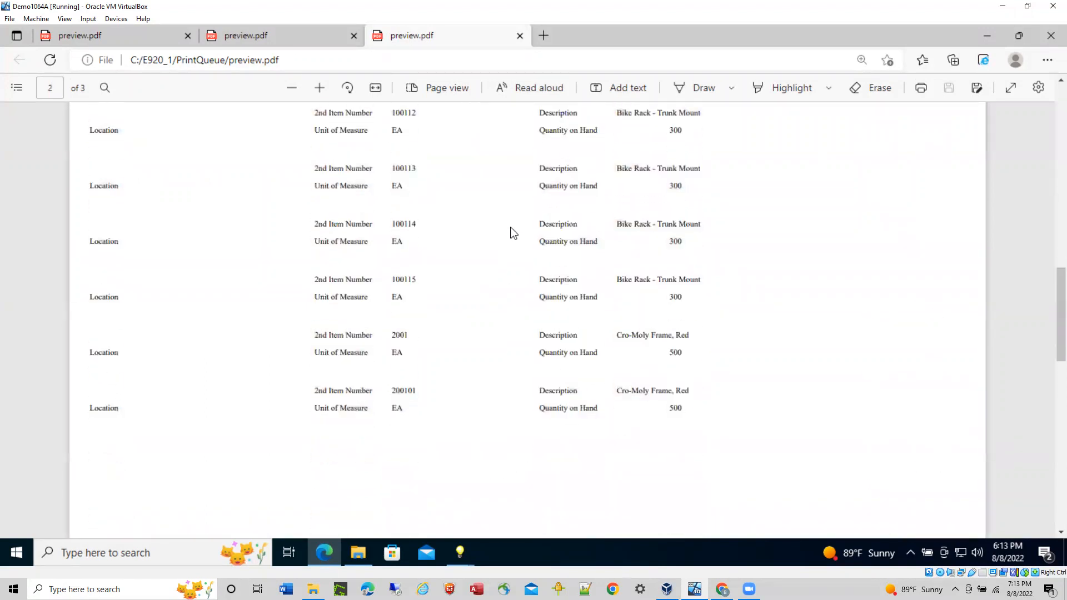
{"action": "scroll", "coordinate": [514, 232], "scroll_direction": "down", "scroll_amount": 8}
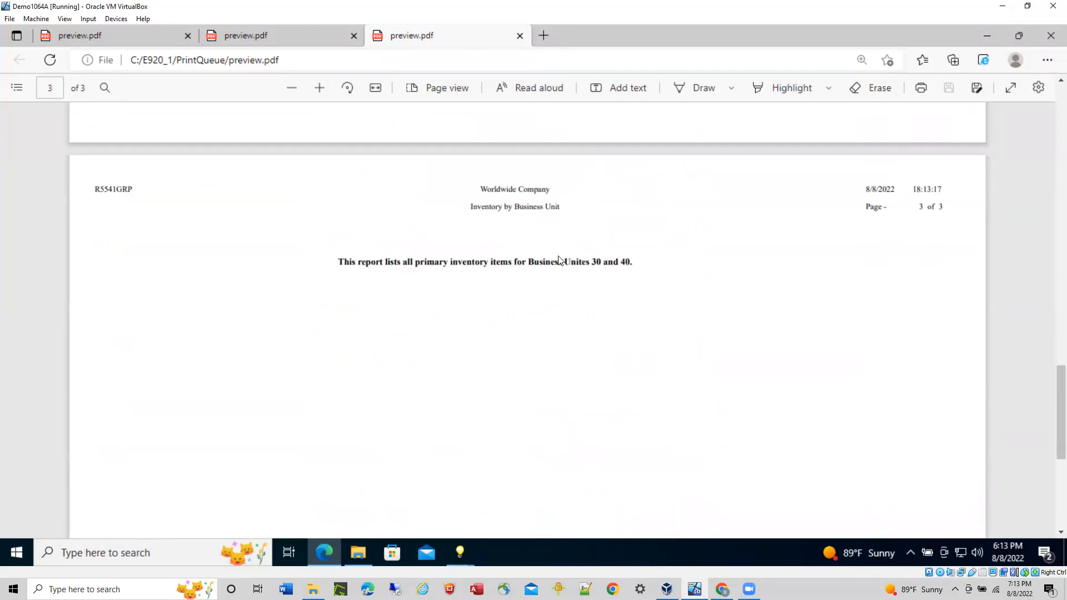
{"action": "scroll", "coordinate": [559, 260], "scroll_direction": "up", "scroll_amount": 10}
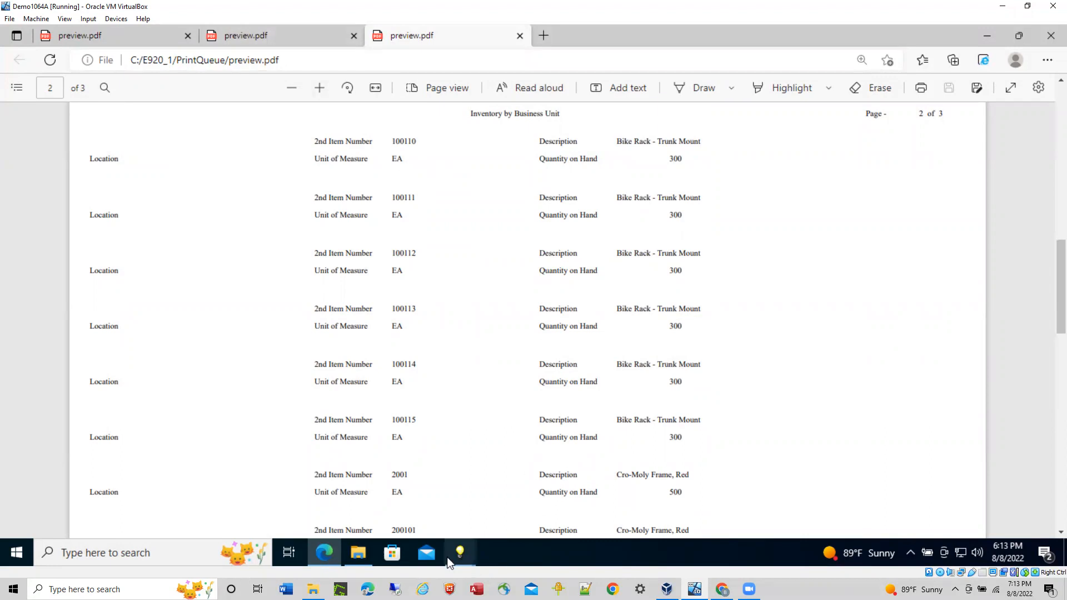
- Switch to Solution Explorer and launch the Universal Table Browser with the fast path utb
{"action": "mouse_move", "coordinate": [461, 557]}
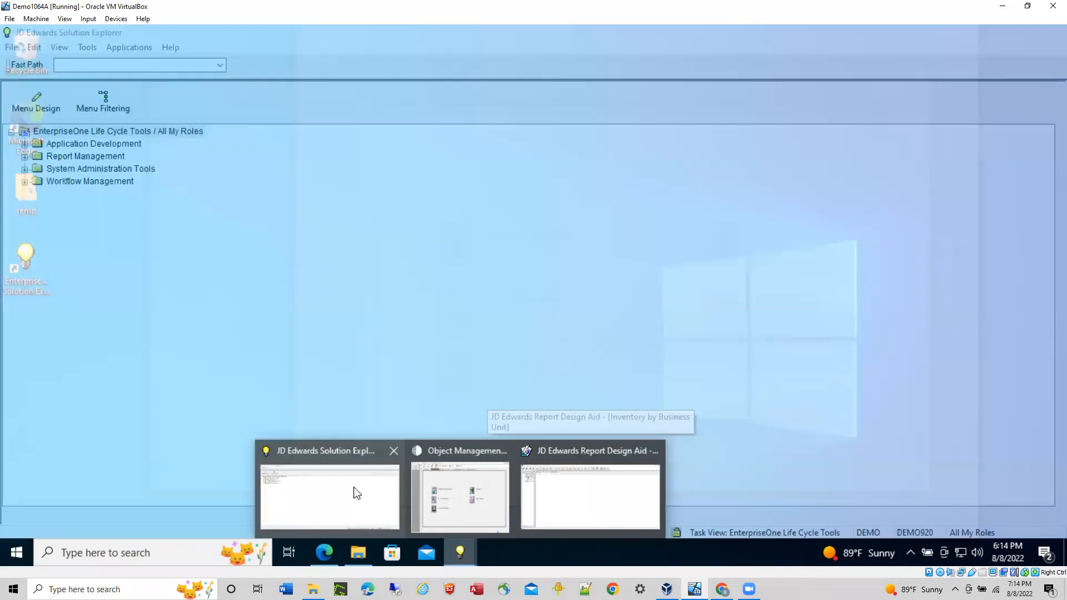
{"action": "left_click", "coordinate": [356, 493]}
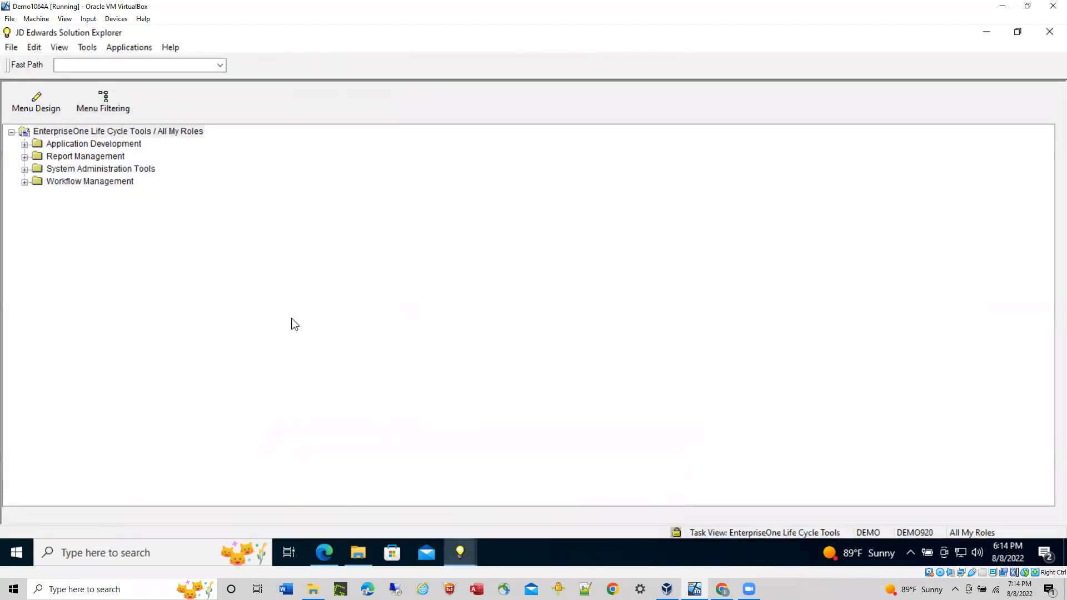
{"action": "left_click", "coordinate": [97, 67]}
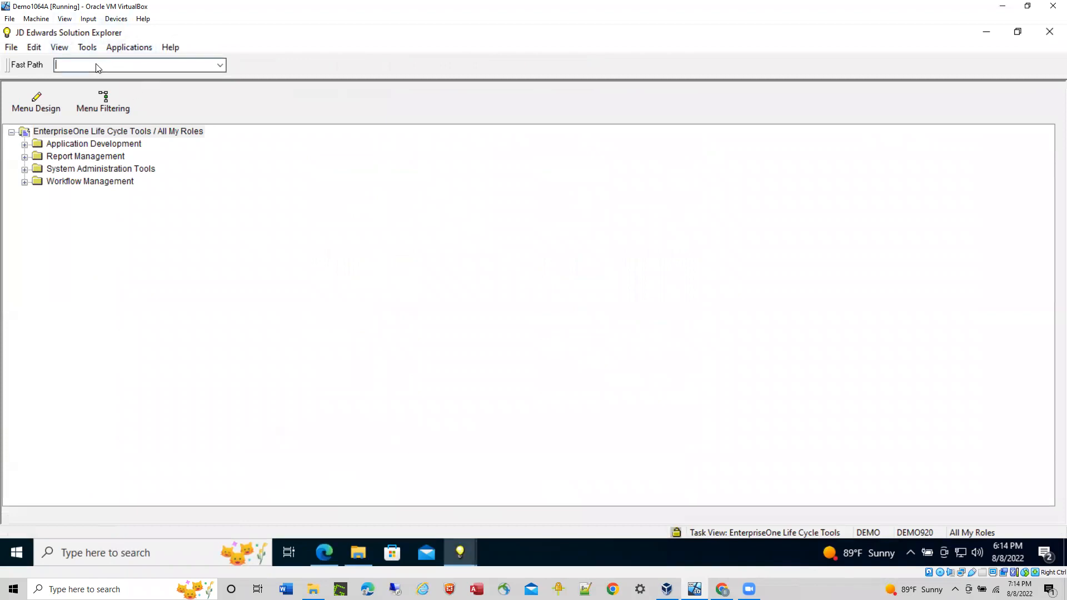
{"action": "type", "text": "utb"}
{"action": "key", "text": "Return"}
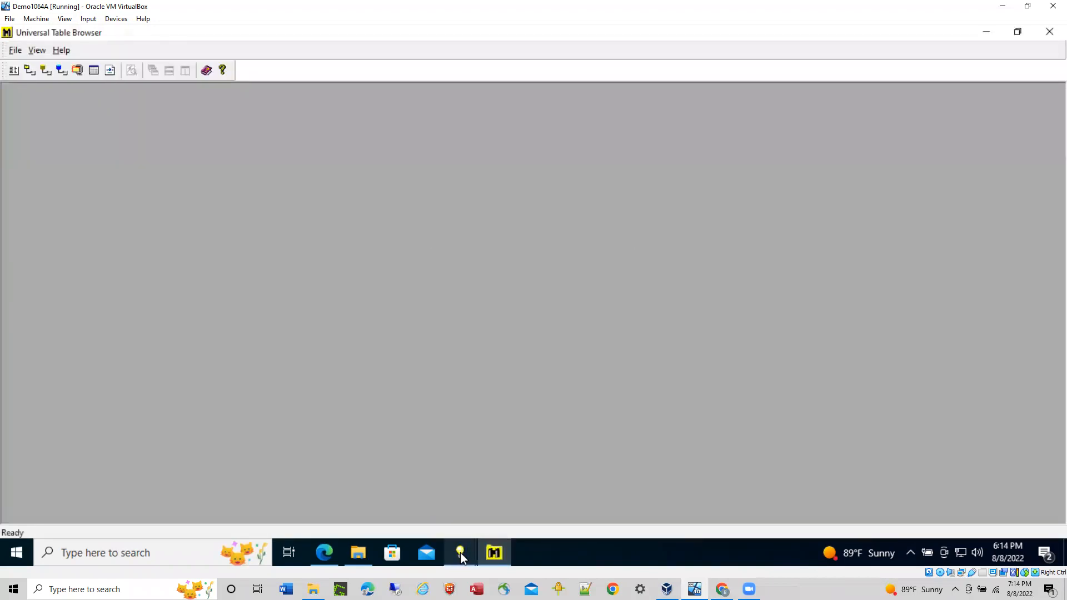
- Return to the report design in Report Design Aid and check the business view in the Item Location section's properties
{"action": "left_click", "coordinate": [562, 502]}
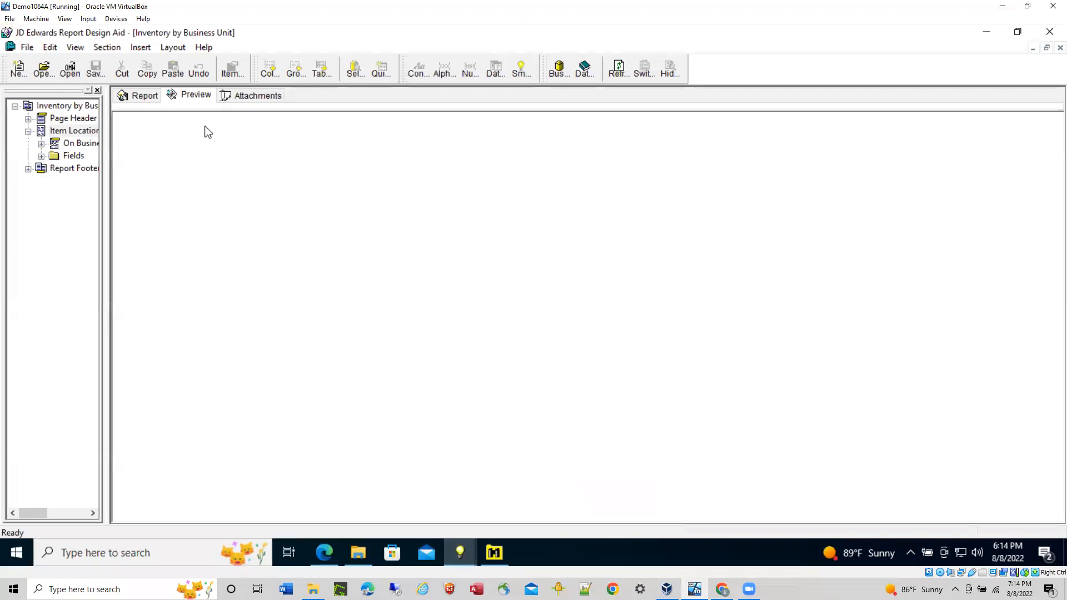
{"action": "left_click", "coordinate": [144, 96]}
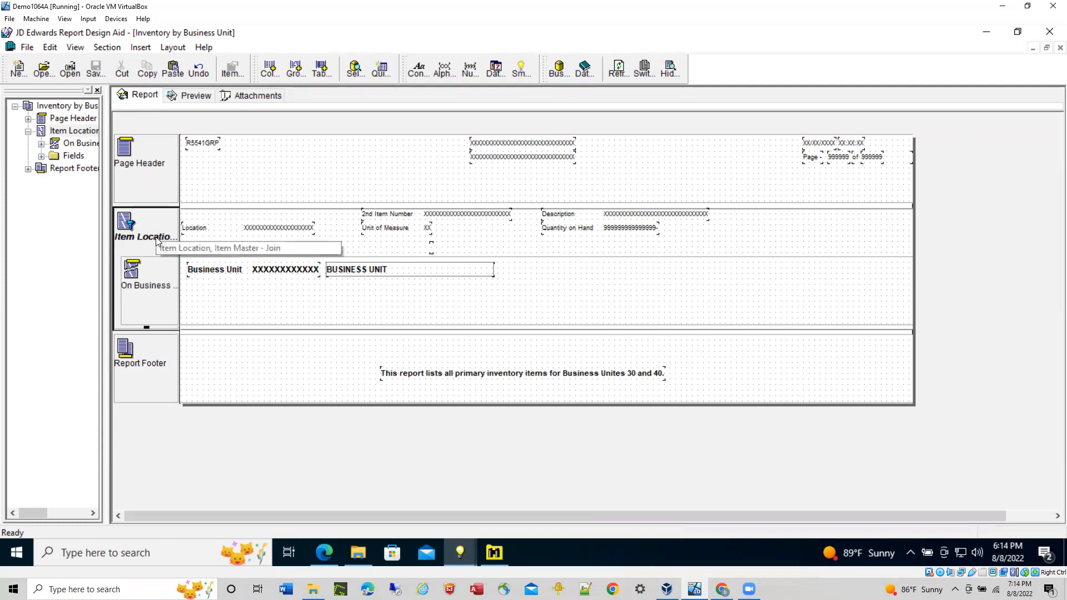
{"action": "double_click", "coordinate": [156, 240]}
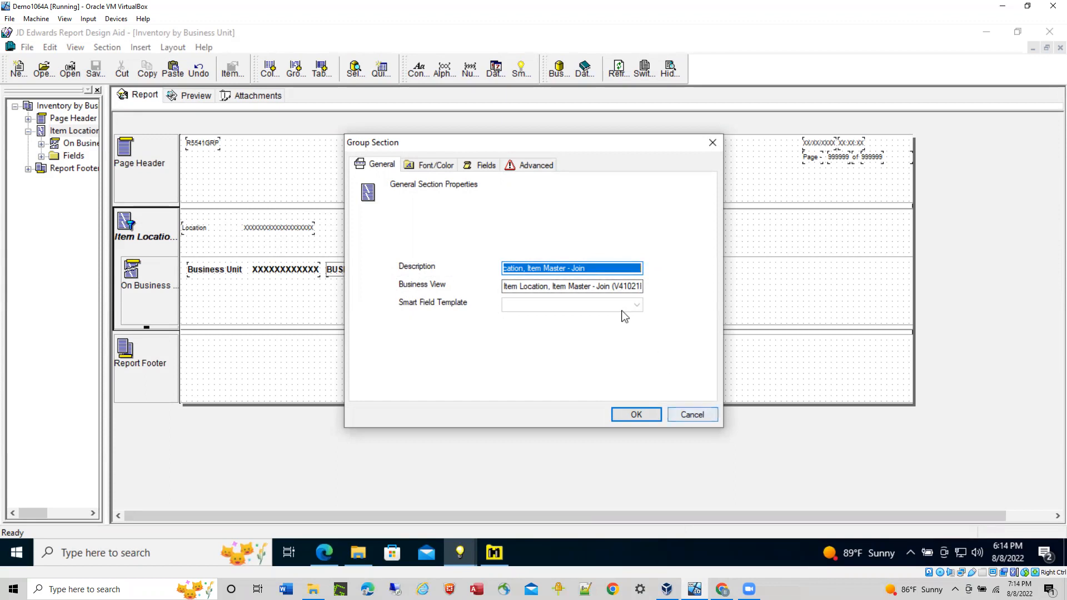
{"action": "left_click", "coordinate": [608, 287]}
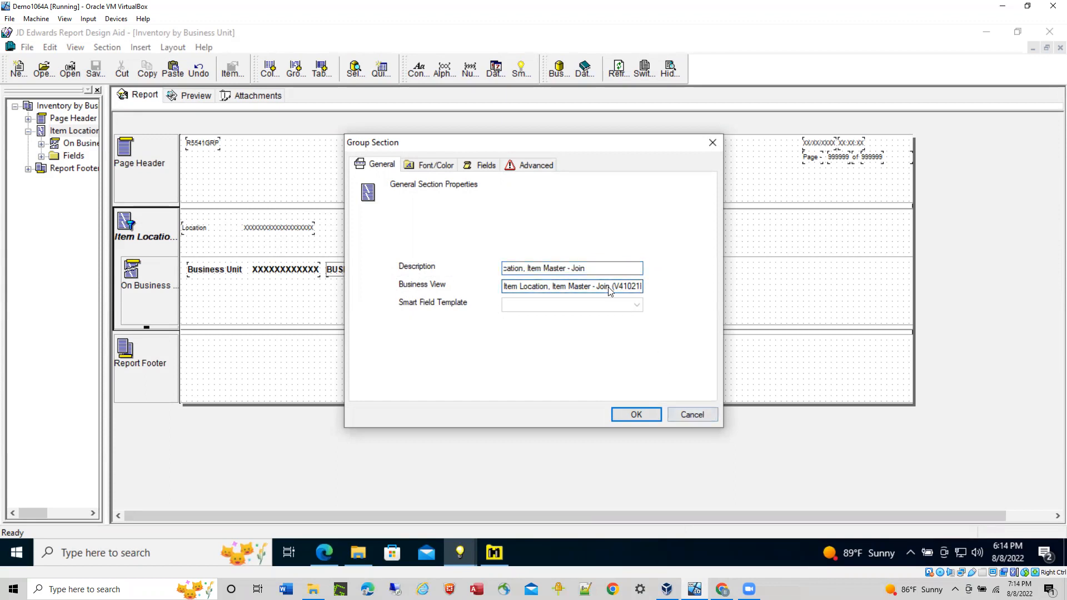
- Try to select table F42021 for browsing in the Universal Table Browser
{"action": "left_click", "coordinate": [495, 552]}
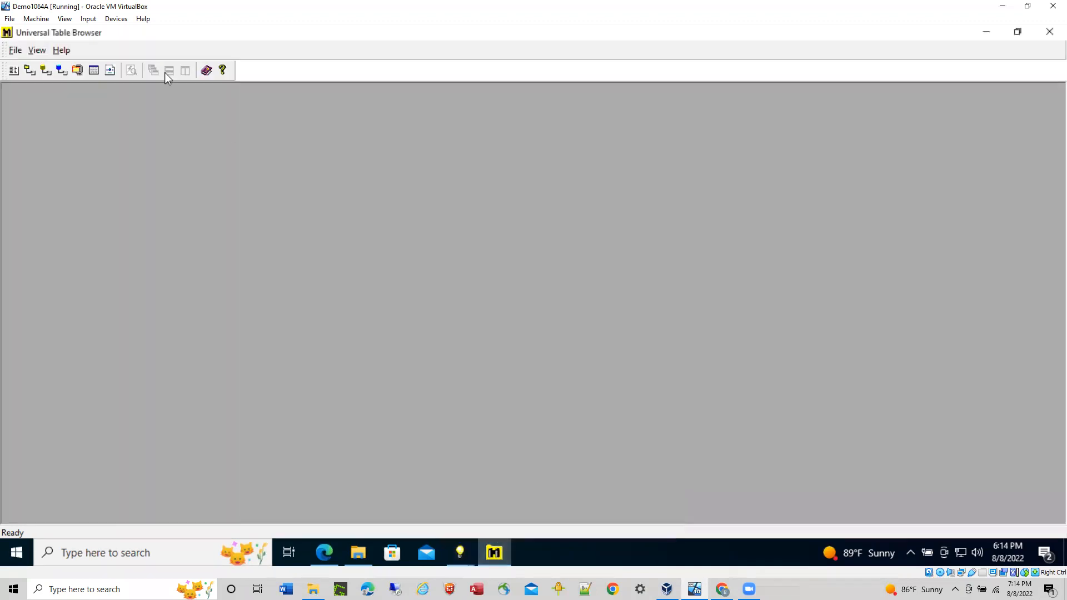
{"action": "left_click", "coordinate": [94, 71]}
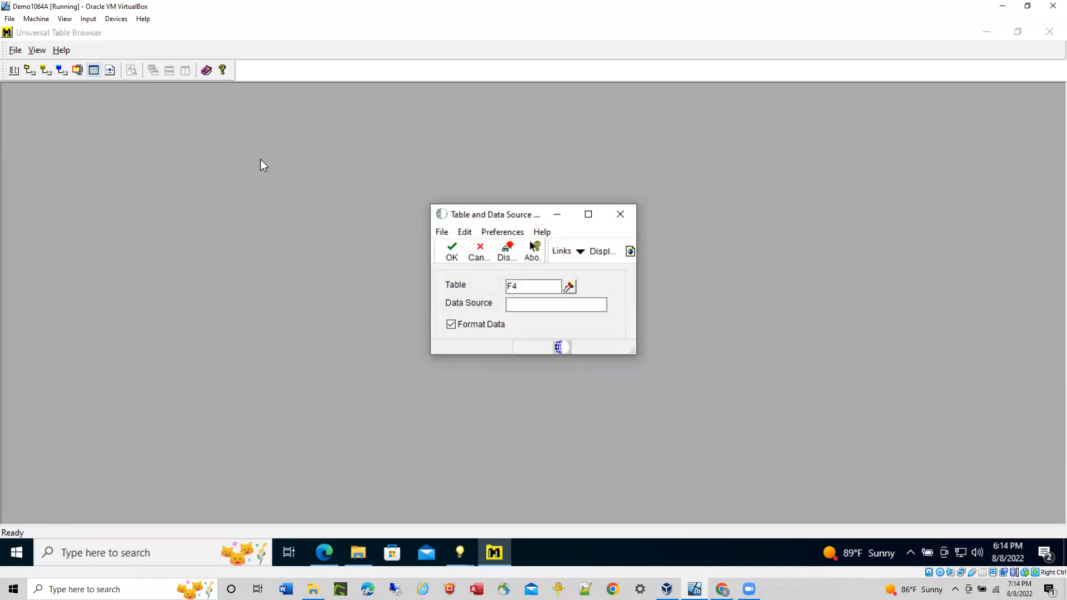
{"action": "type", "text": "F4202"}
{"action": "left_click", "coordinate": [549, 305]}
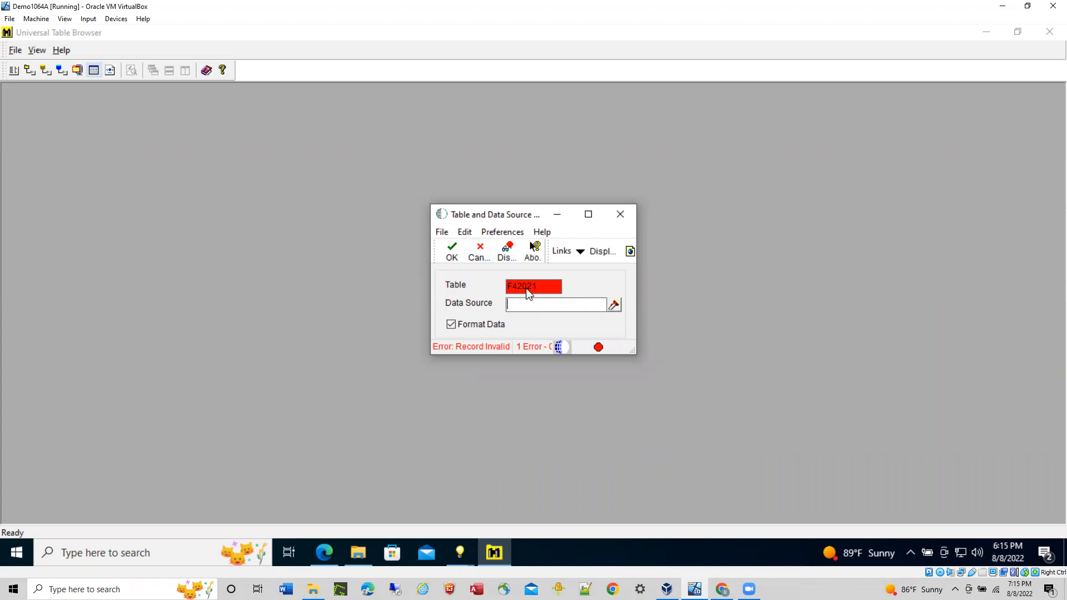
{"action": "left_click", "coordinate": [527, 287]}
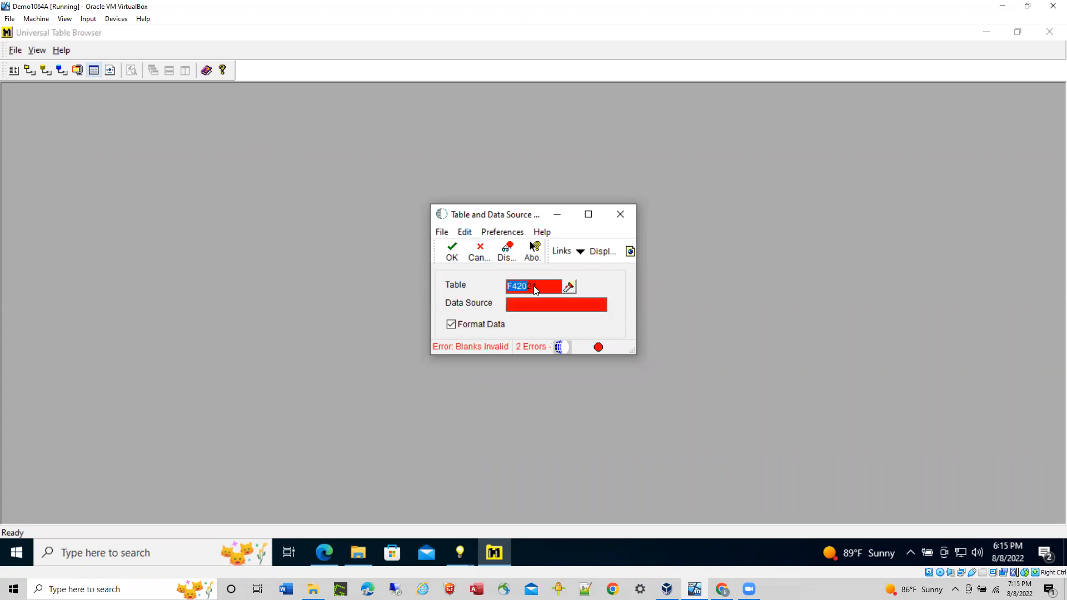
{"action": "left_click", "coordinate": [538, 289]}
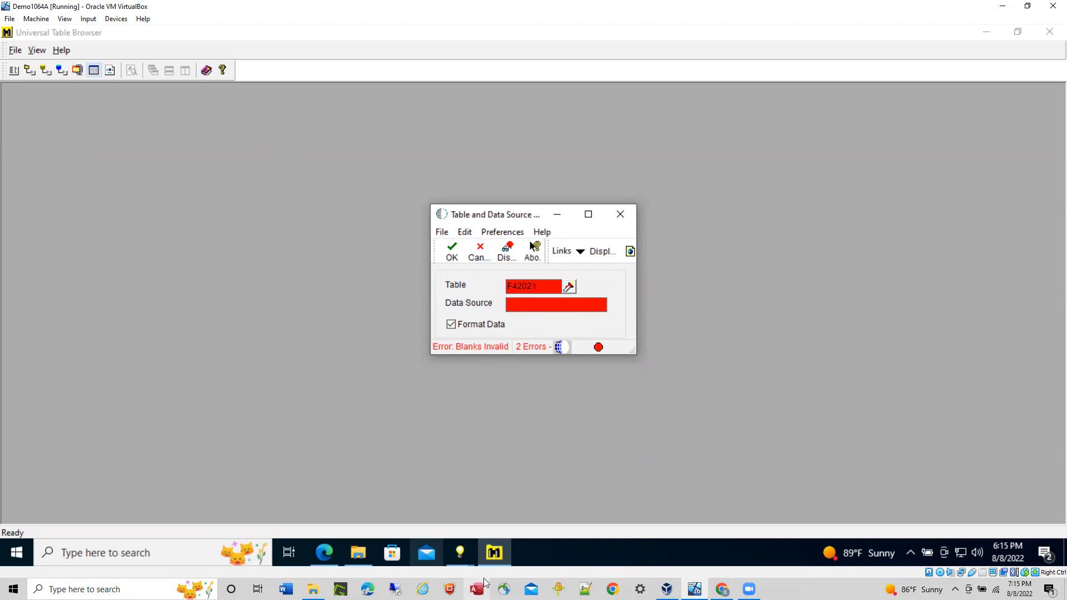
- Exit Report Design Aid after dismissing the open section properties, and cancel the pending table selection in the Universal Table Browser
{"action": "left_click", "coordinate": [461, 542]}
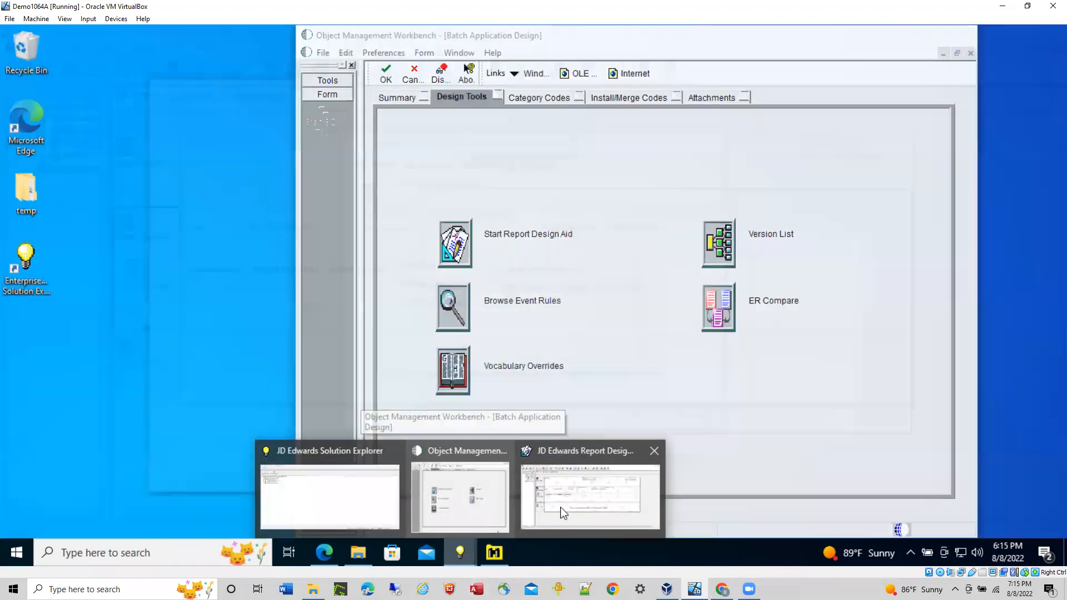
{"action": "left_click", "coordinate": [562, 514]}
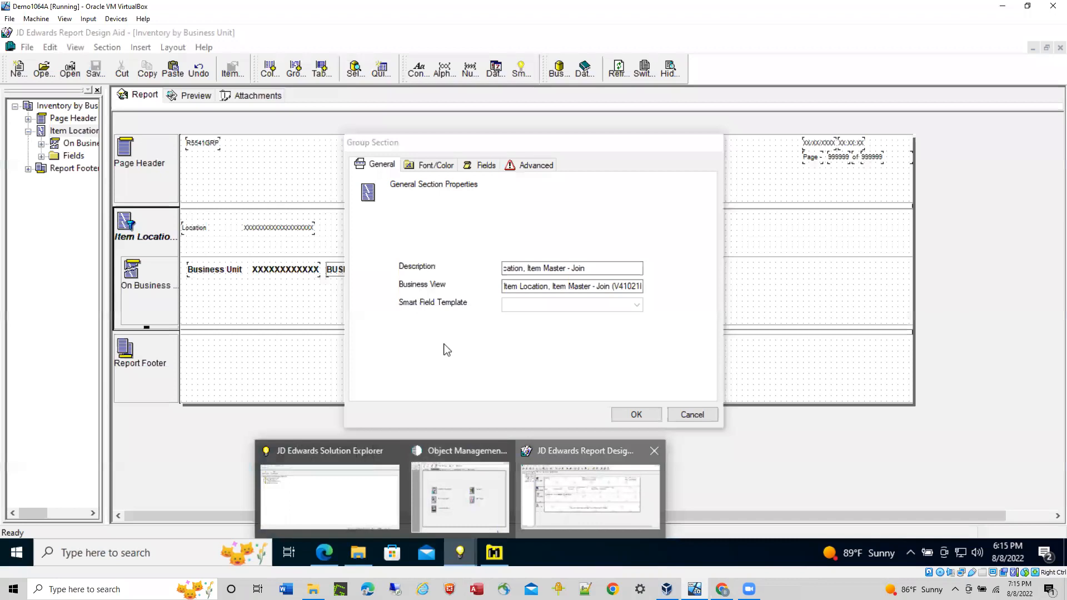
{"action": "left_click", "coordinate": [691, 416]}
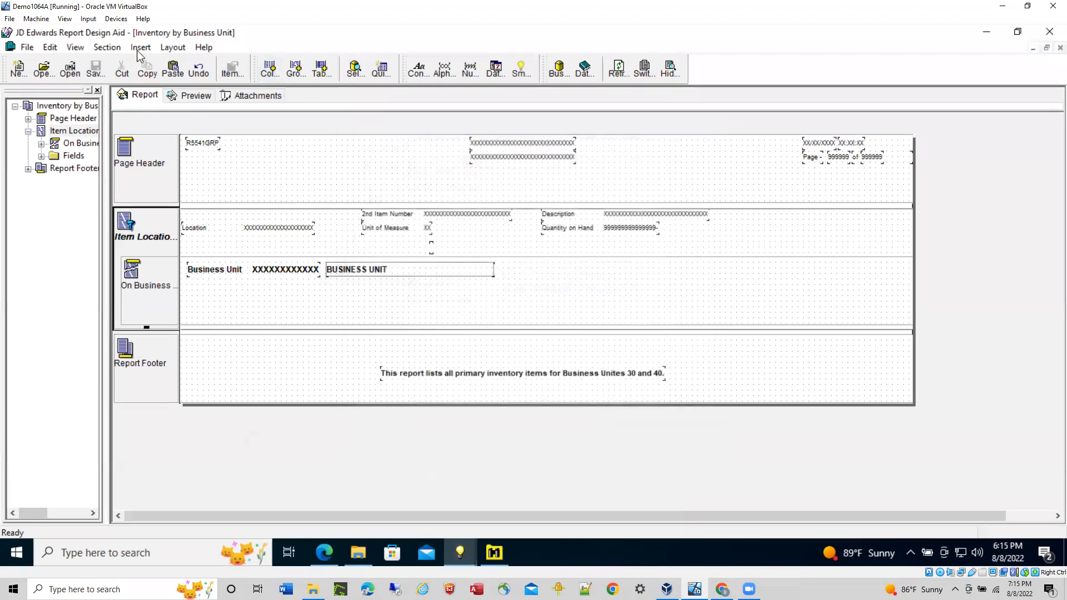
{"action": "left_click", "coordinate": [29, 46]}
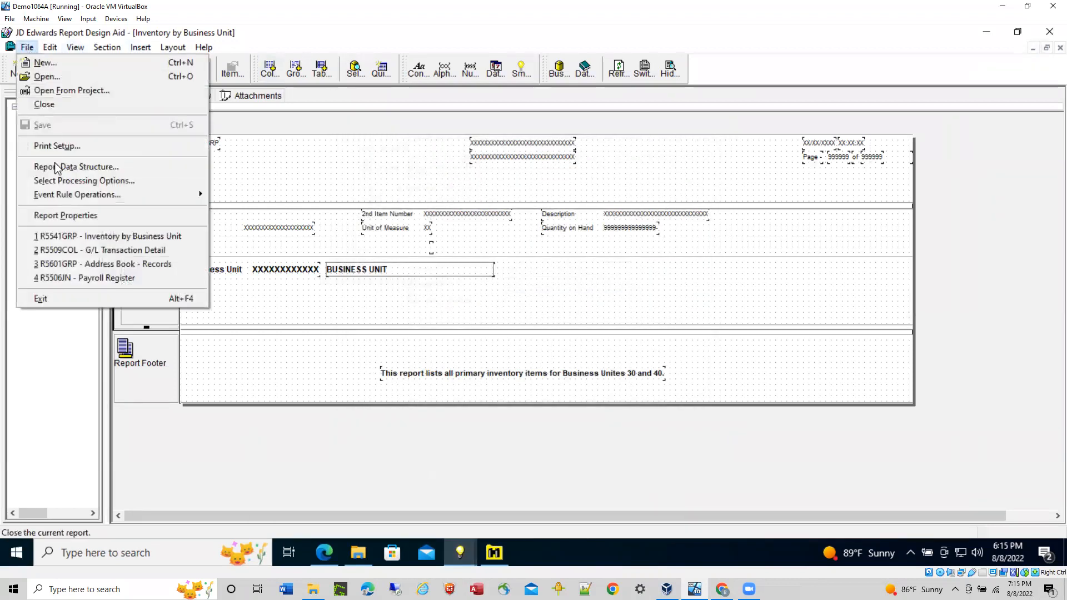
{"action": "left_click", "coordinate": [51, 299]}
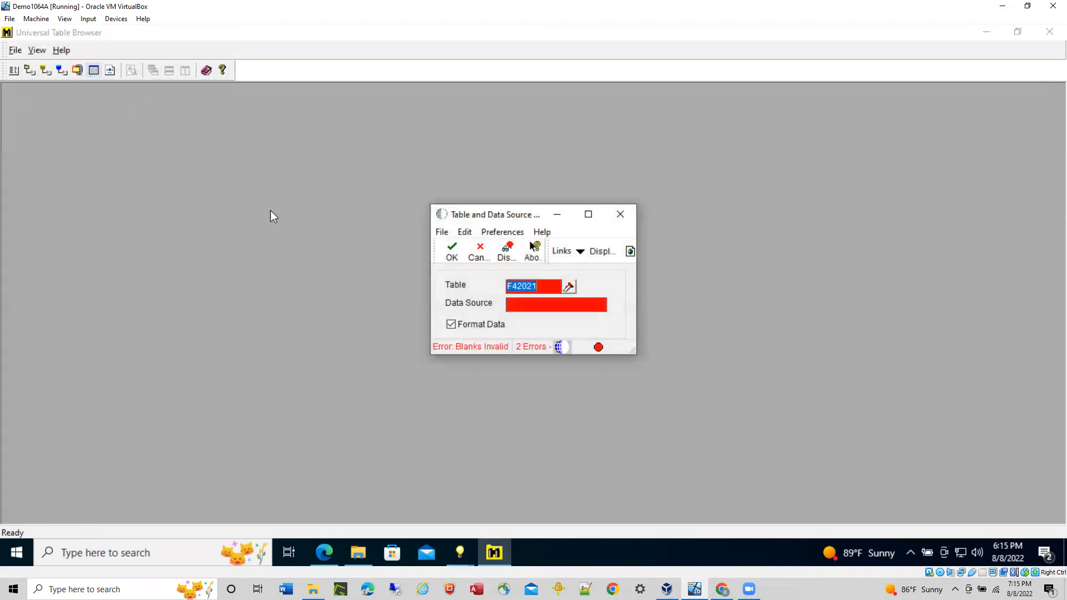
{"action": "left_click", "coordinate": [479, 252]}
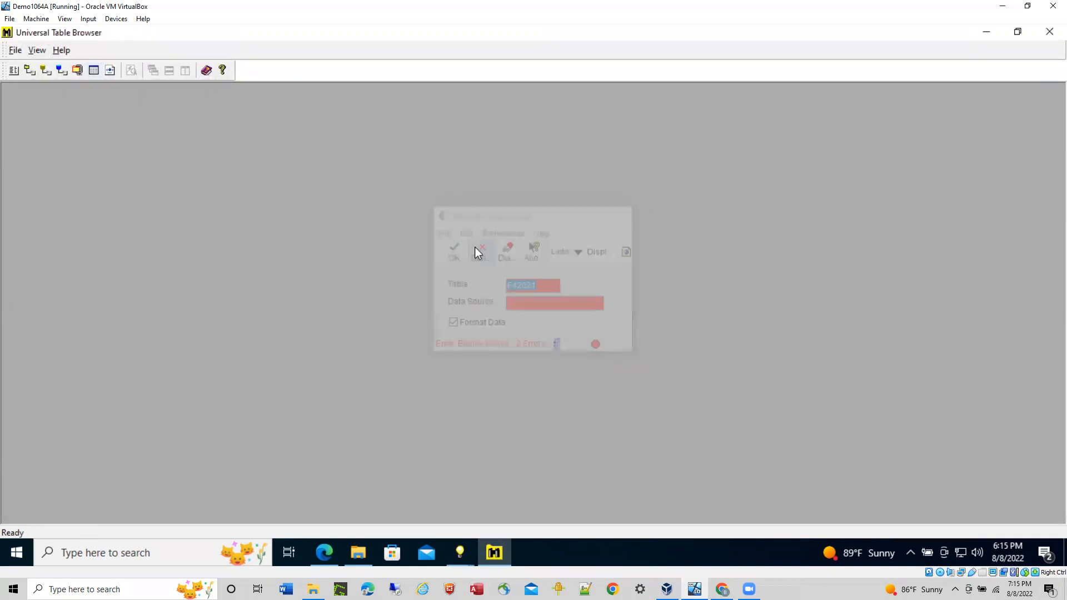
- Switch to Object Management Workbench, leave the batch application design and expand the DEMO default project to its Objects node
{"action": "left_click", "coordinate": [462, 551]}
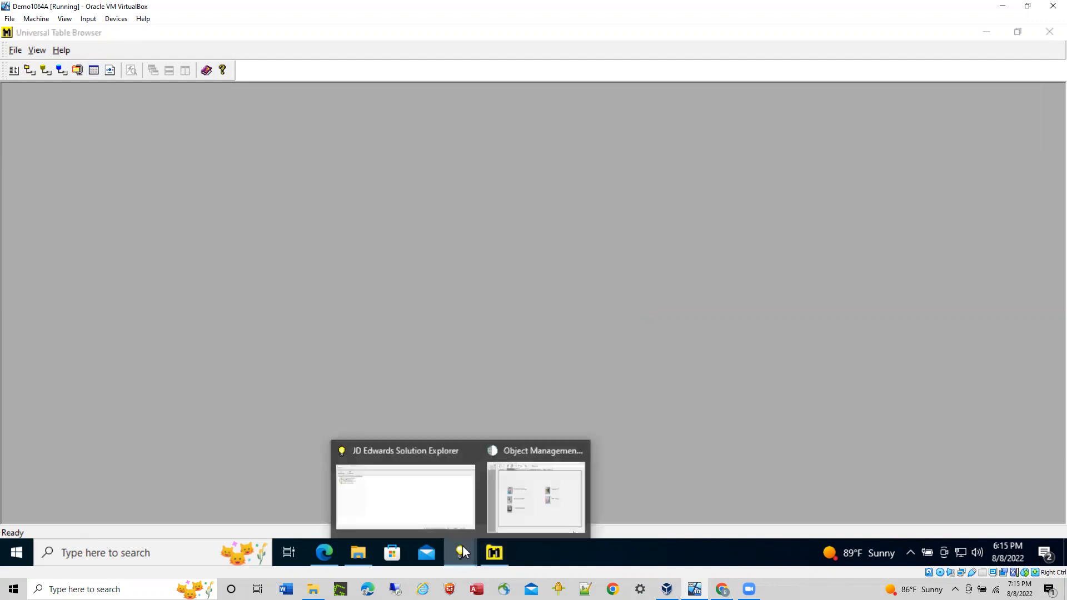
{"action": "left_click", "coordinate": [544, 522]}
{"action": "left_click", "coordinate": [410, 77]}
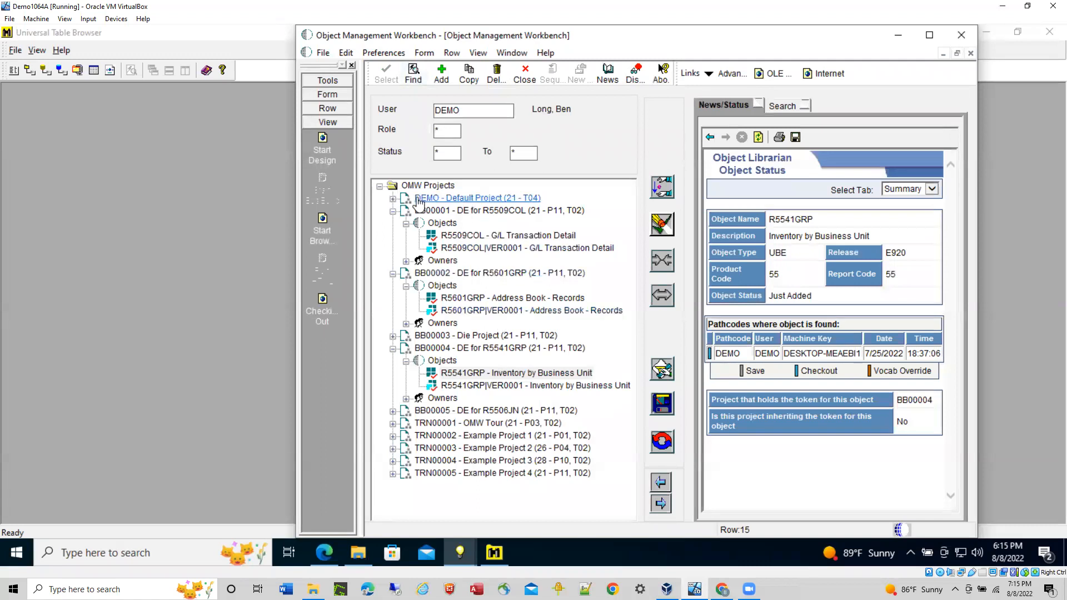
{"action": "left_click", "coordinate": [393, 198]}
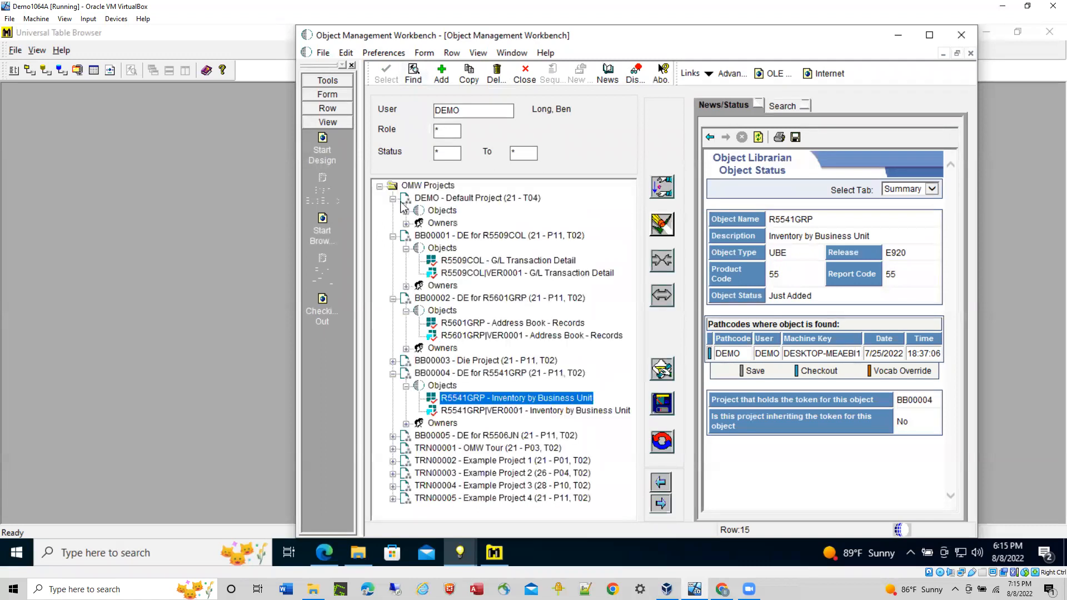
{"action": "left_click", "coordinate": [453, 210]}
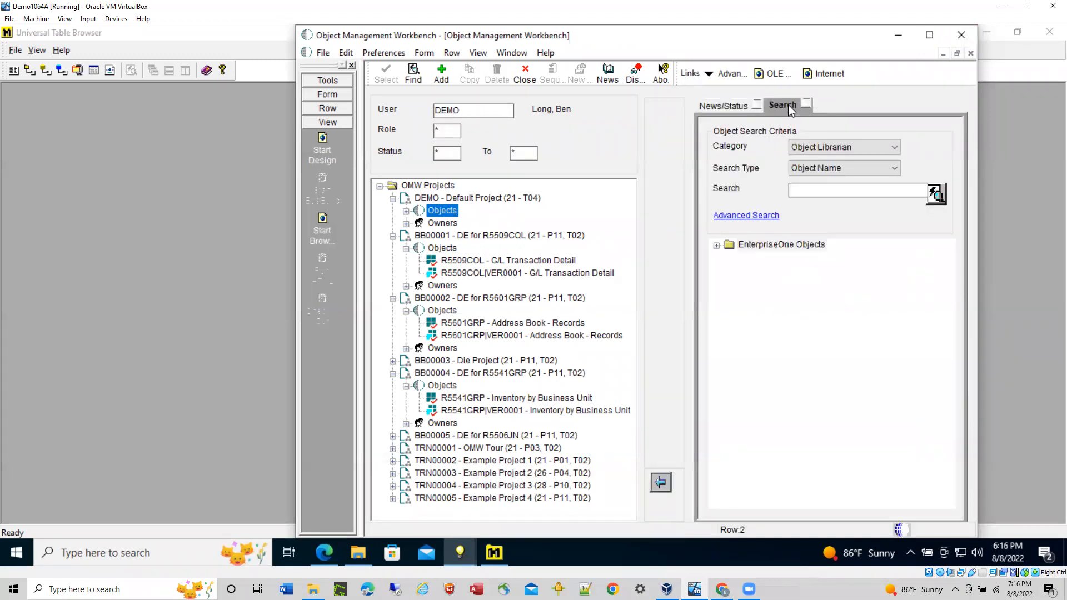
- Search the Object Librarian by object name for business view V41021E
{"action": "left_click", "coordinate": [821, 189]}
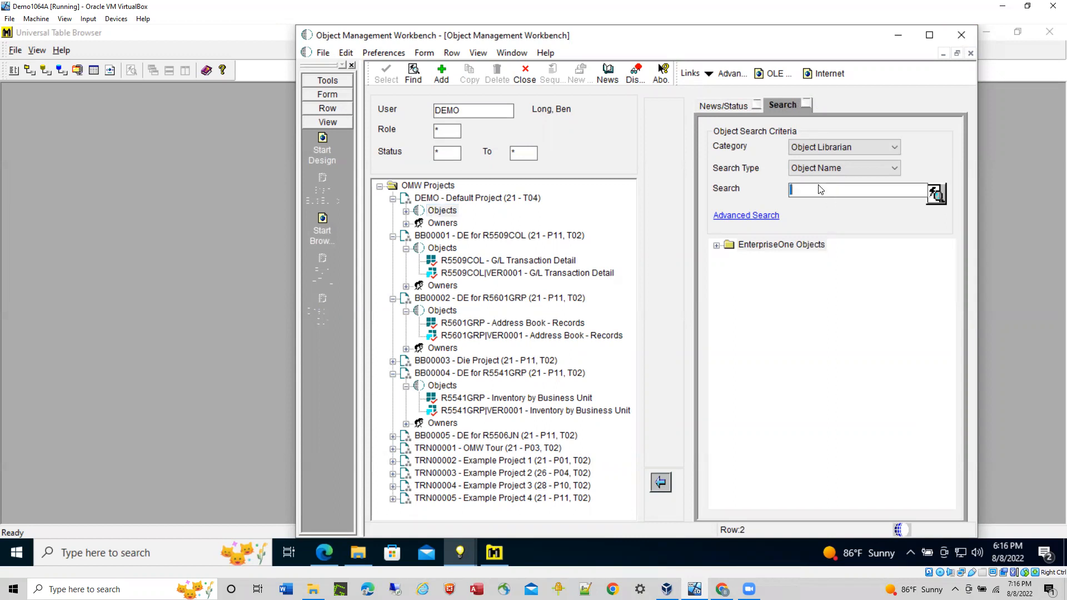
{"action": "type", "text": "V41021"}
{"action": "type", "text": "E"}
{"action": "left_click", "coordinate": [935, 194]}
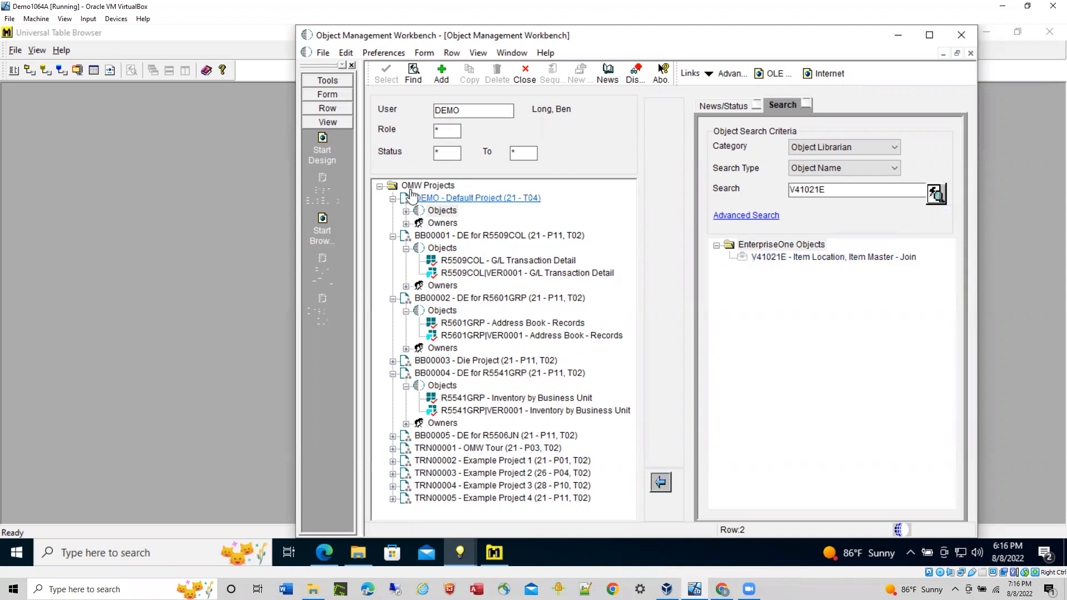
- Add business view V41021E to the objects of the DEMO default project
{"action": "left_click", "coordinate": [765, 259]}
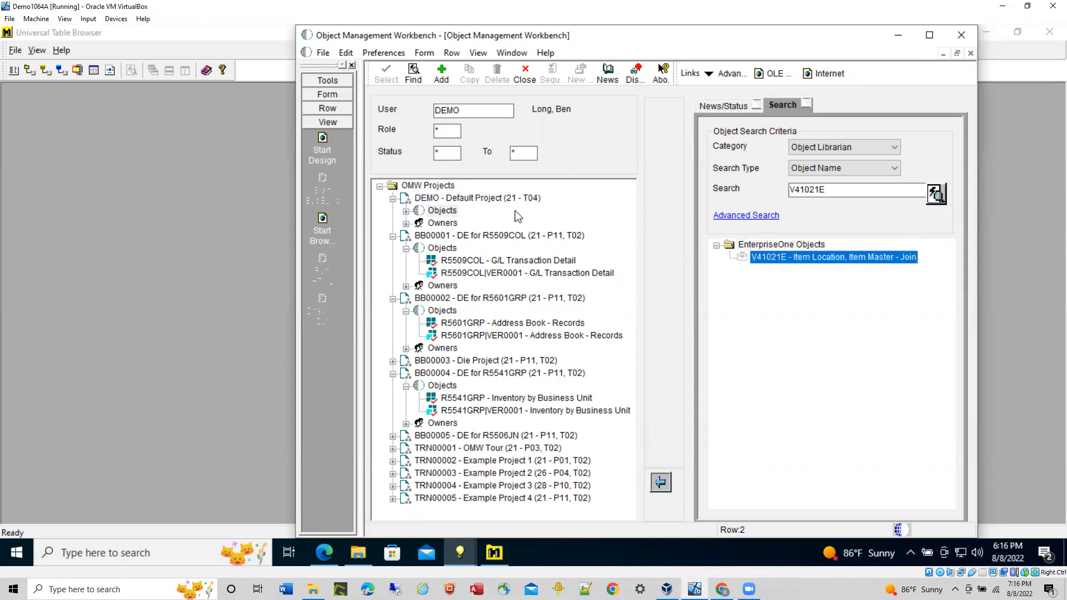
{"action": "left_click", "coordinate": [406, 212]}
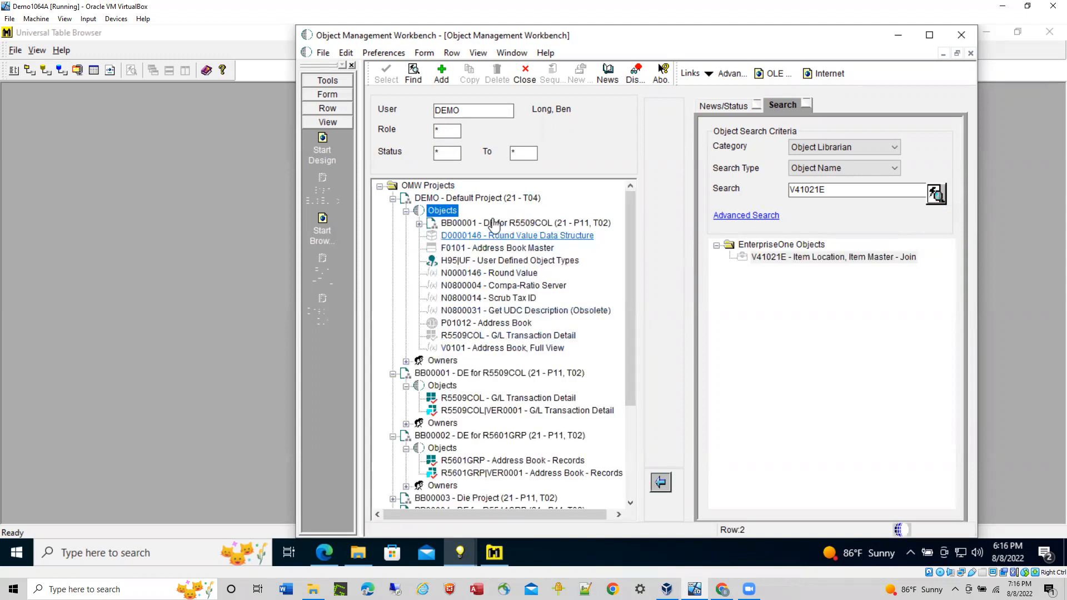
{"action": "left_click", "coordinate": [794, 259]}
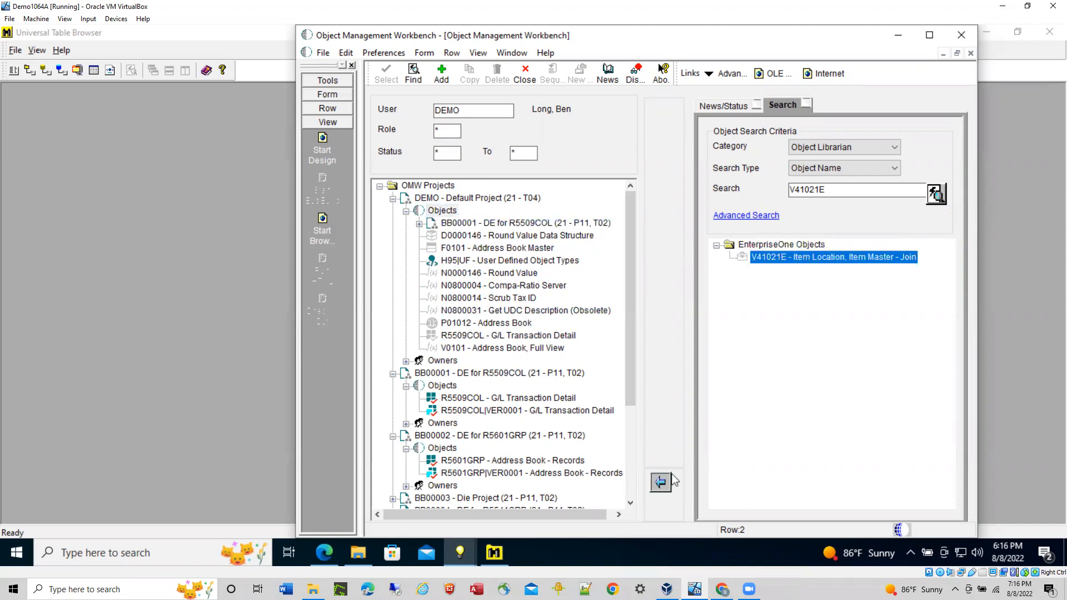
{"action": "left_click", "coordinate": [655, 483]}
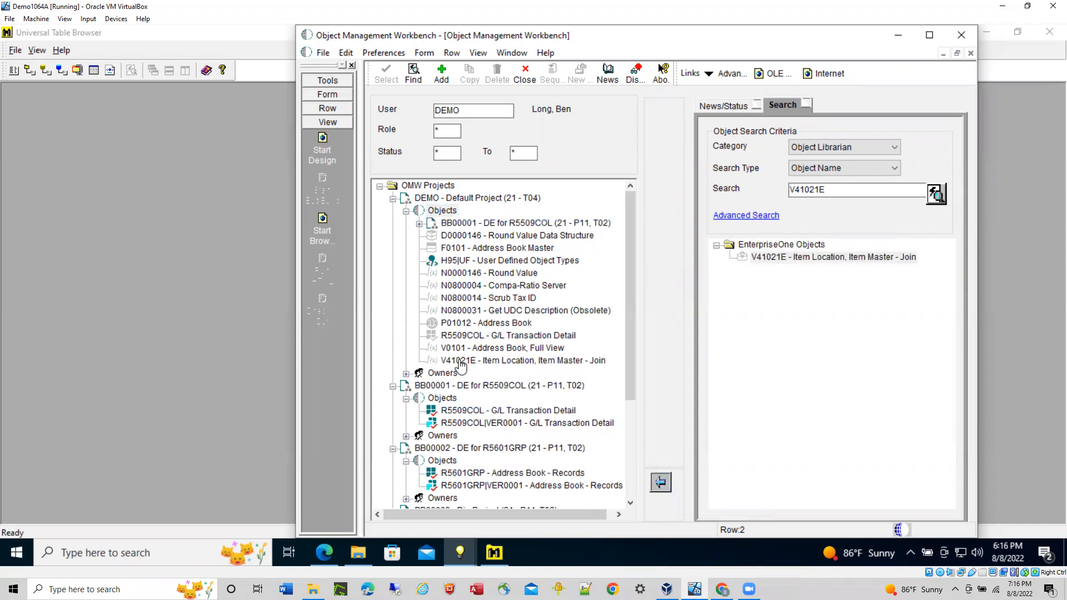
- Open V41021E from the default project for design and start the Business View Design Aid
{"action": "left_click", "coordinate": [456, 359]}
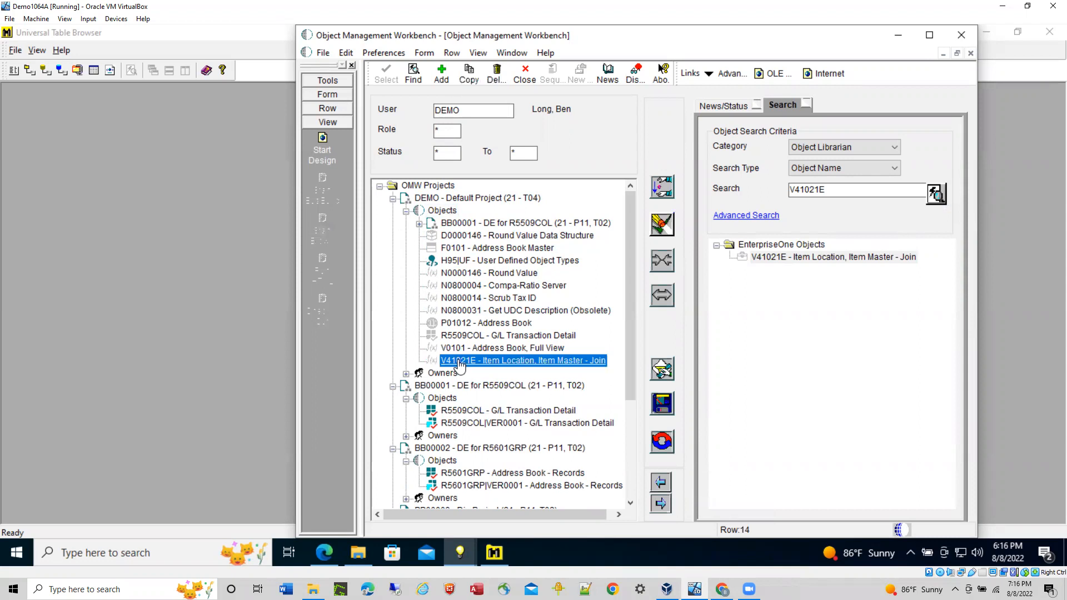
{"action": "left_click", "coordinate": [662, 369]}
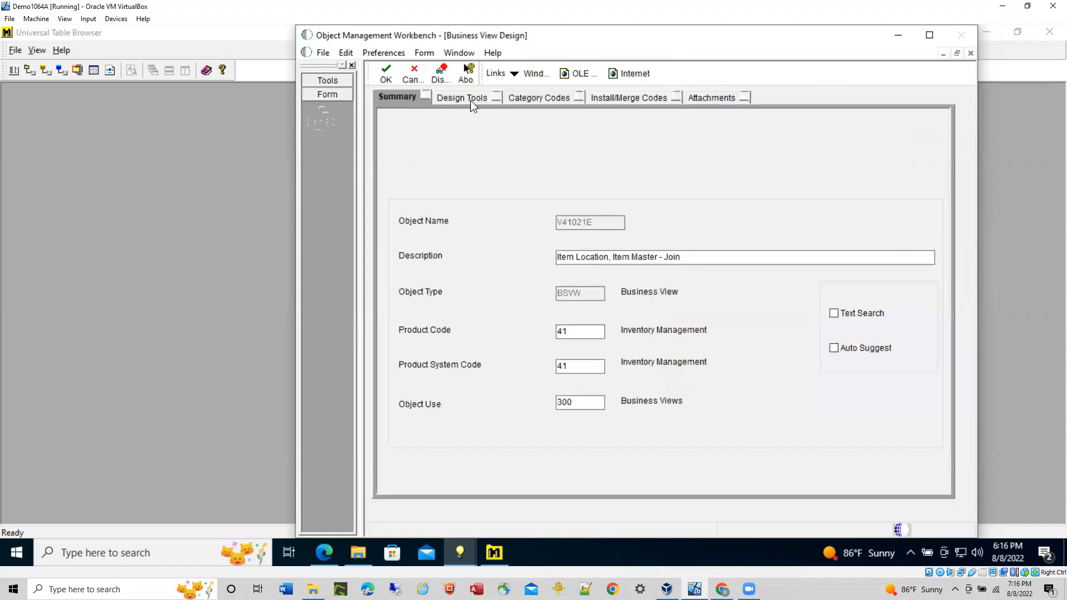
{"action": "left_click", "coordinate": [469, 99]}
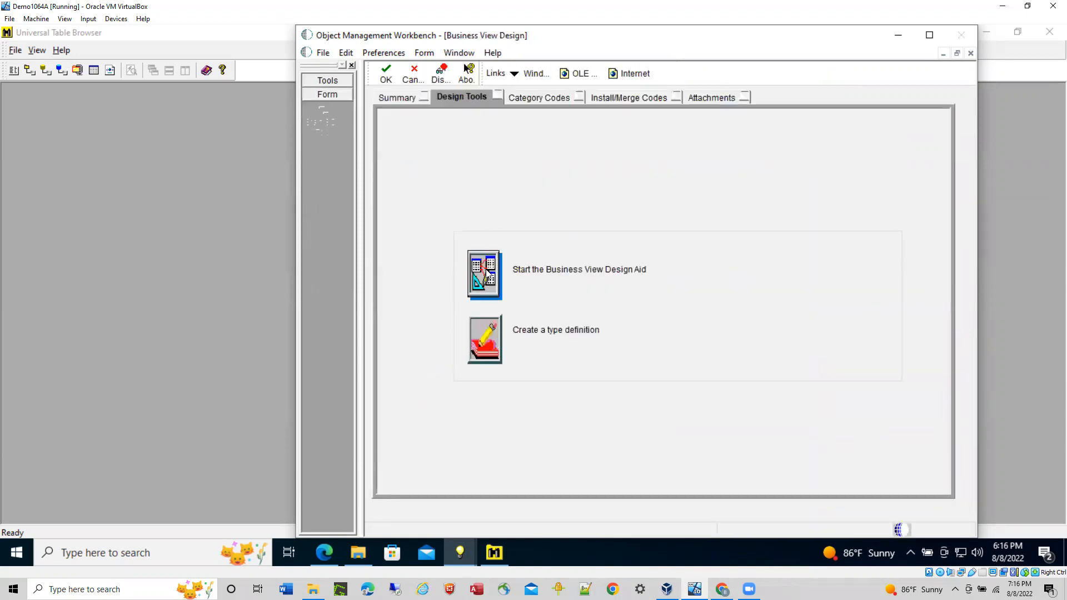
{"action": "left_click", "coordinate": [485, 268]}
{"action": "left_click", "coordinate": [591, 333]}
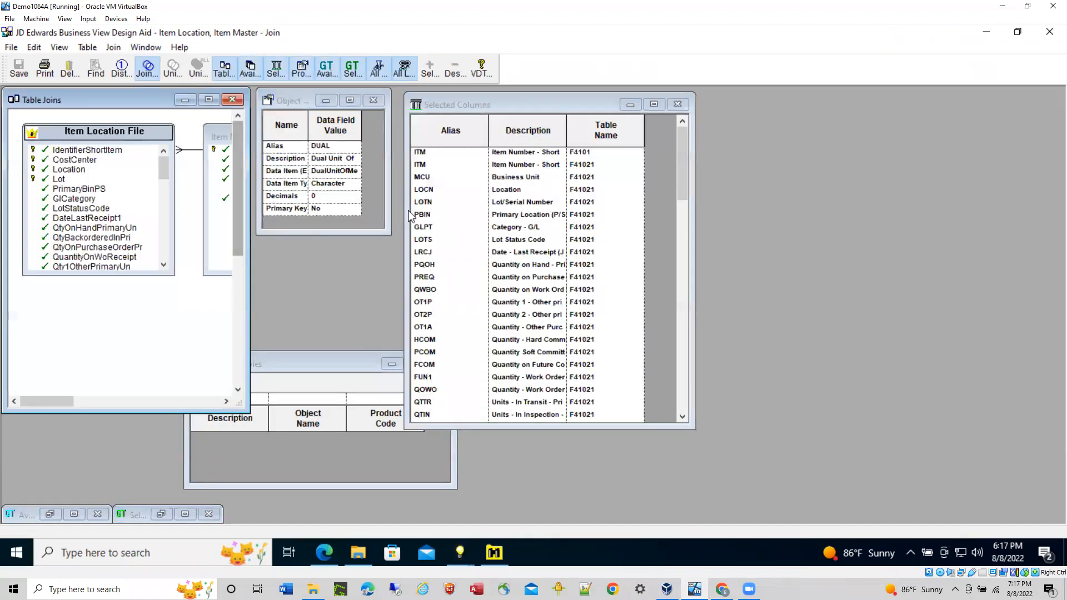
- Widen the Table Joins window, move the properties window aside and inspect the properties of Item Location File, Item Master and the CostCenter column
{"action": "left_click_drag", "start_coordinate": [248, 258], "coordinate": [412, 278]}
{"action": "left_click", "coordinate": [86, 132]}
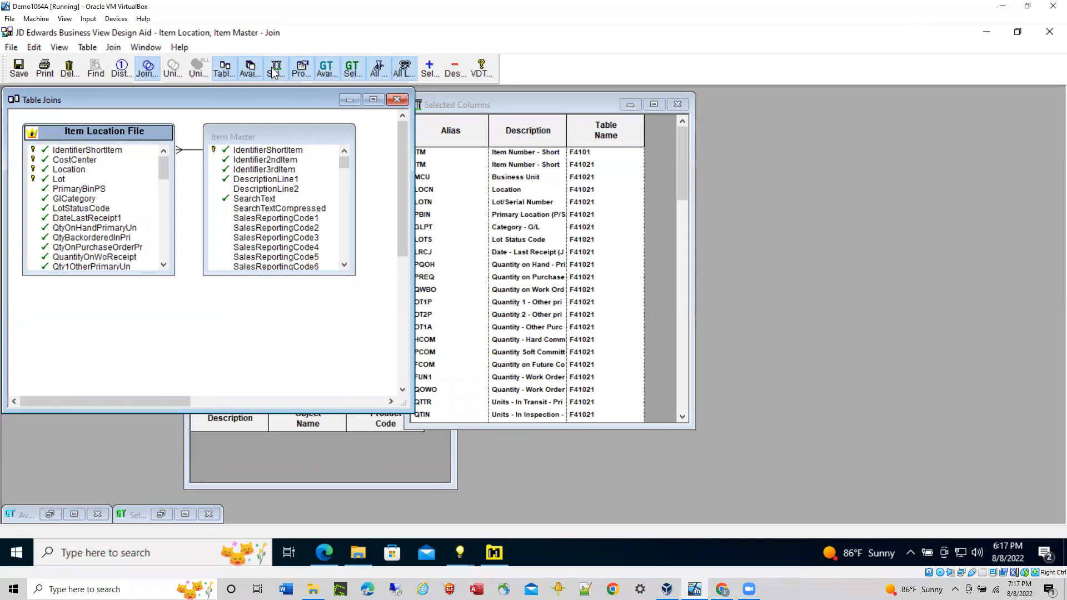
{"action": "left_click", "coordinate": [302, 77]}
{"action": "left_click_drag", "start_coordinate": [302, 100], "coordinate": [759, 104]}
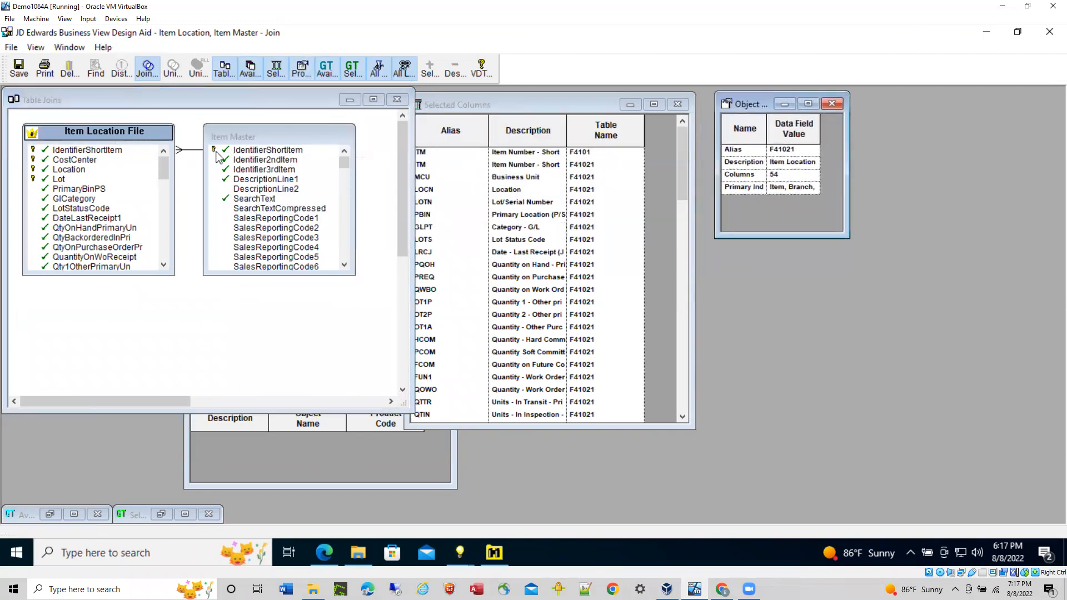
{"action": "left_click", "coordinate": [241, 136]}
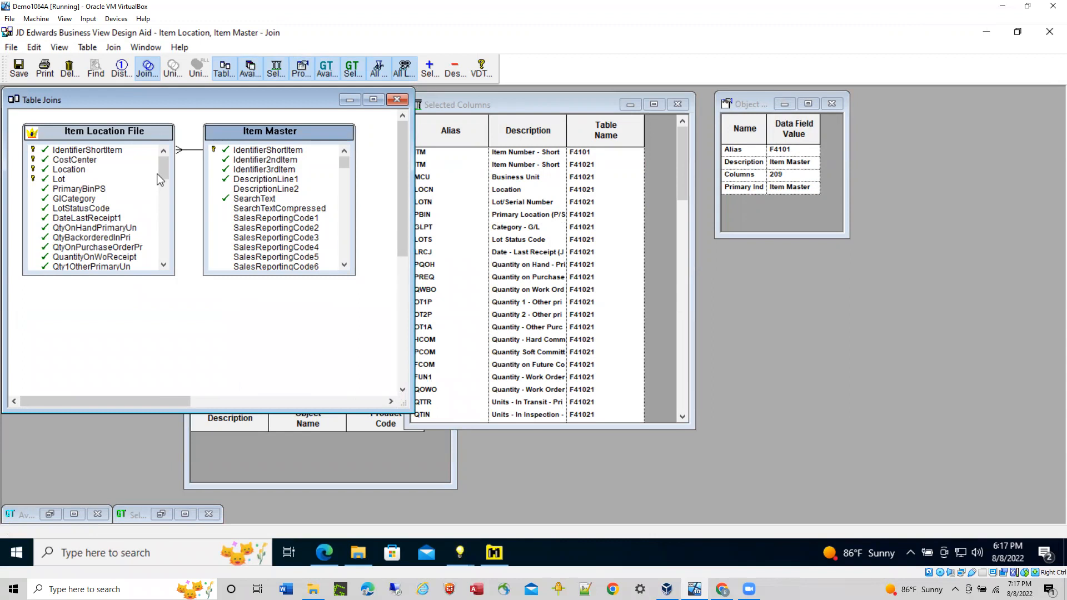
{"action": "left_click", "coordinate": [67, 161]}
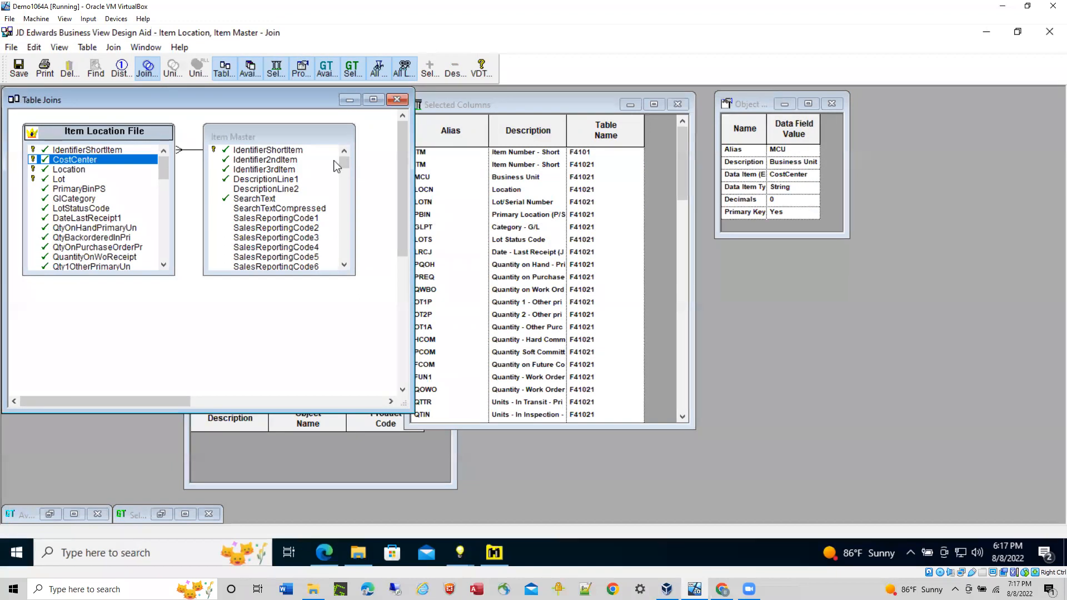
{"action": "left_click_drag", "start_coordinate": [342, 163], "coordinate": [374, 158]}
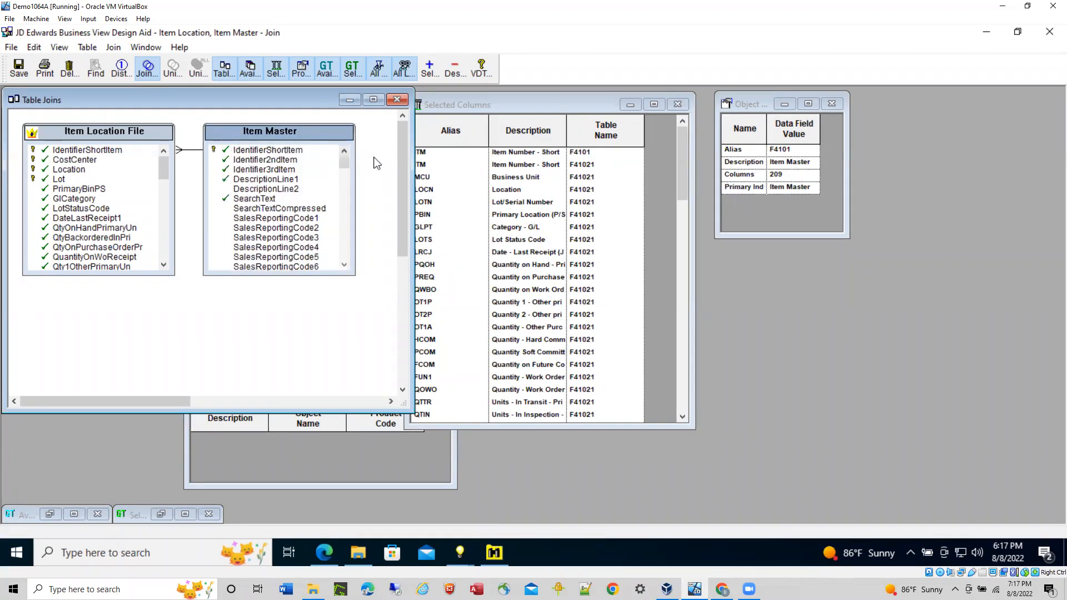
- Switch to the Universal Table Browser and open table F41021 for browsing
{"action": "left_click", "coordinate": [495, 554]}
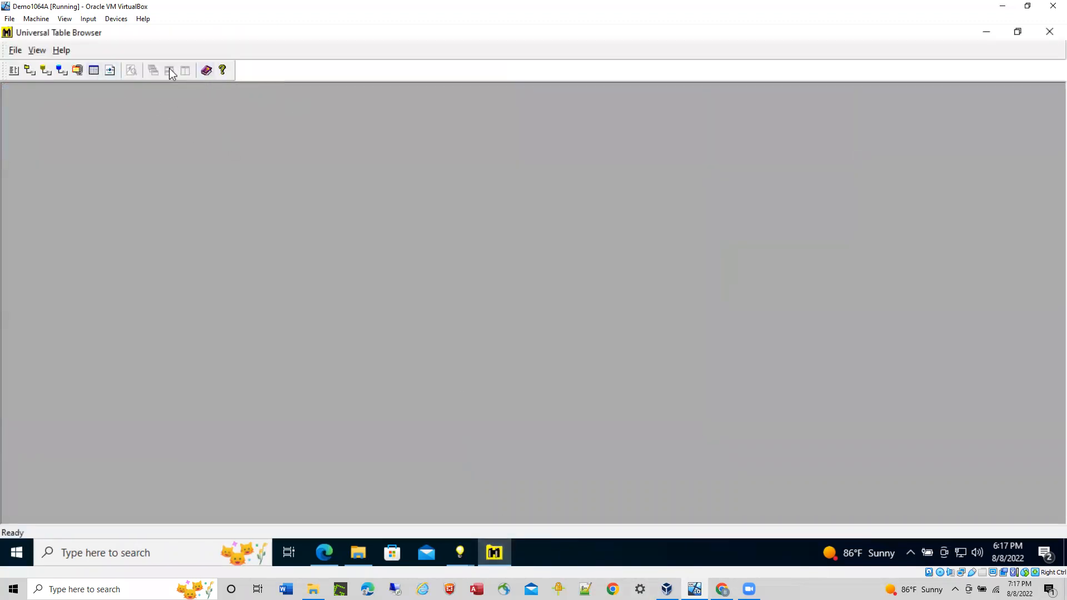
{"action": "left_click", "coordinate": [109, 71]}
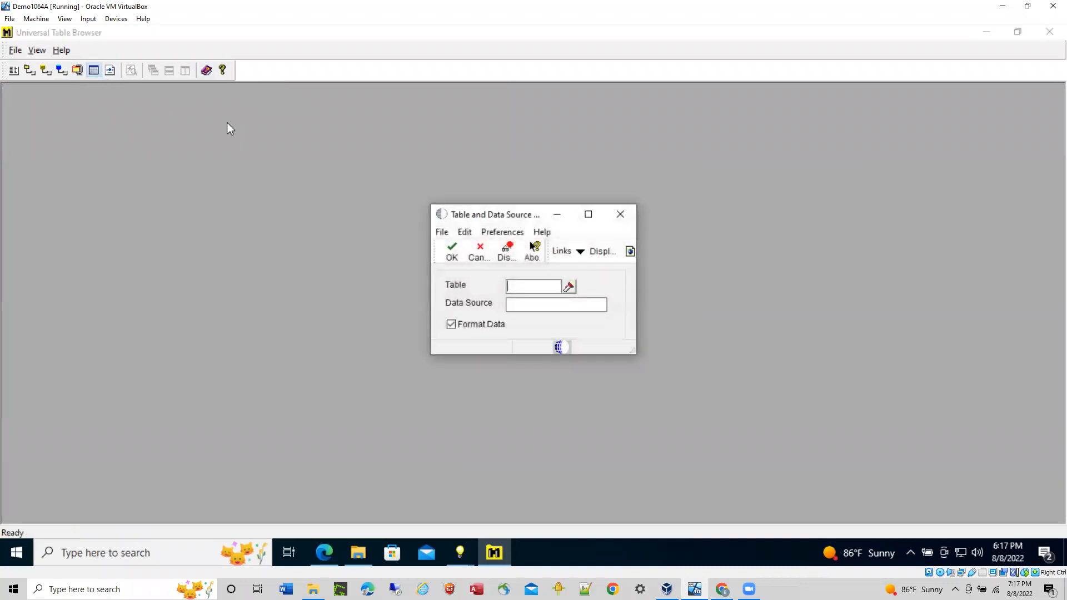
{"action": "left_click", "coordinate": [521, 289]}
{"action": "type", "text": "F41021"}
{"action": "key", "text": "Return"}
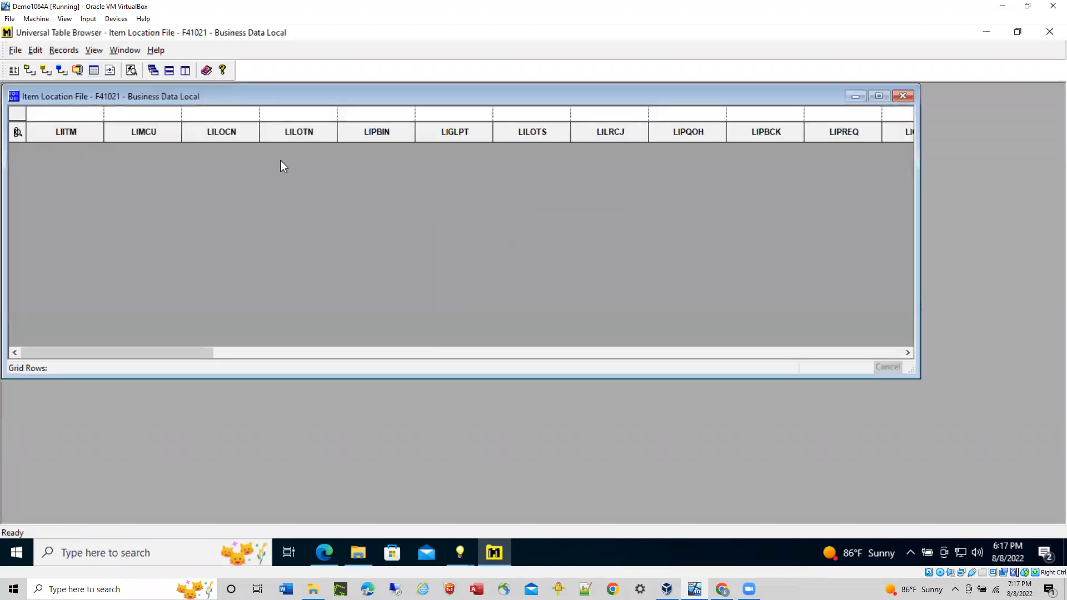
- Load the F41021 records, filter LIMCU to 30 and look through the matching rows
{"action": "left_click", "coordinate": [131, 71]}
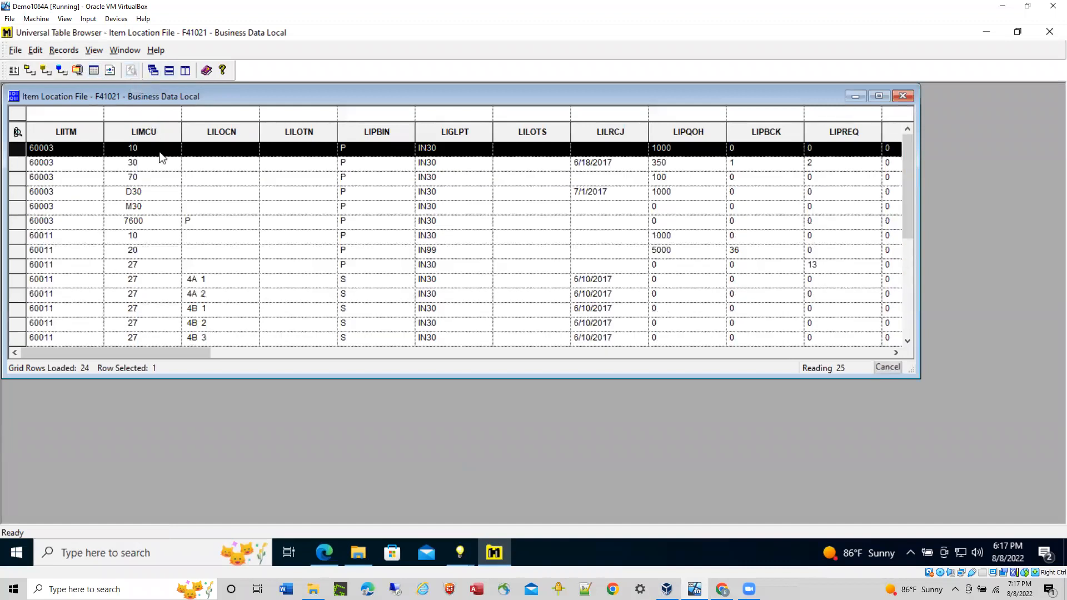
{"action": "left_click", "coordinate": [132, 117]}
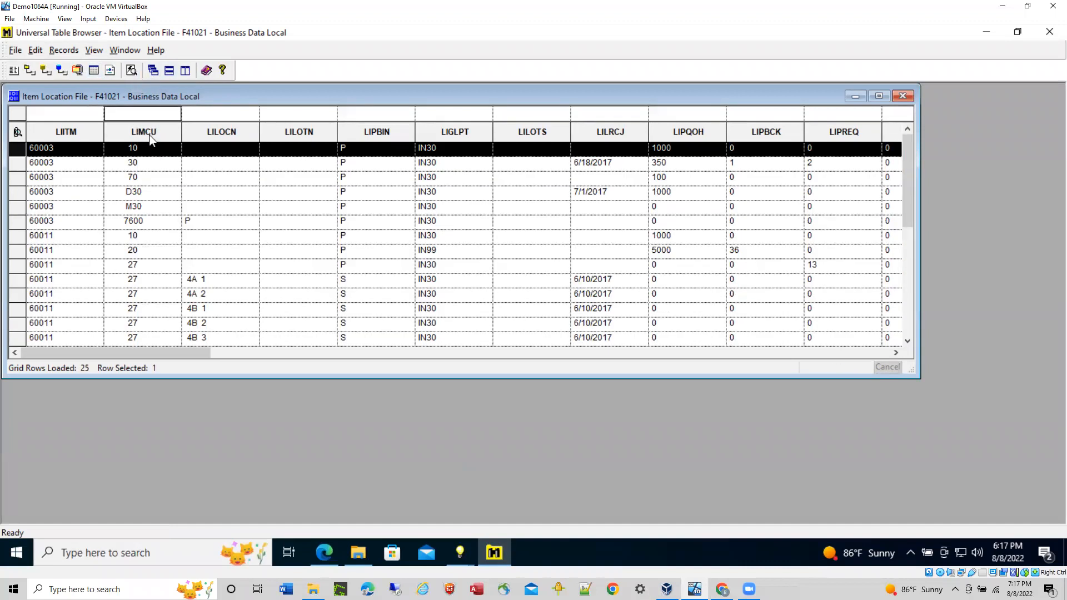
{"action": "type", "text": "30"}
{"action": "key", "text": "Tab"}
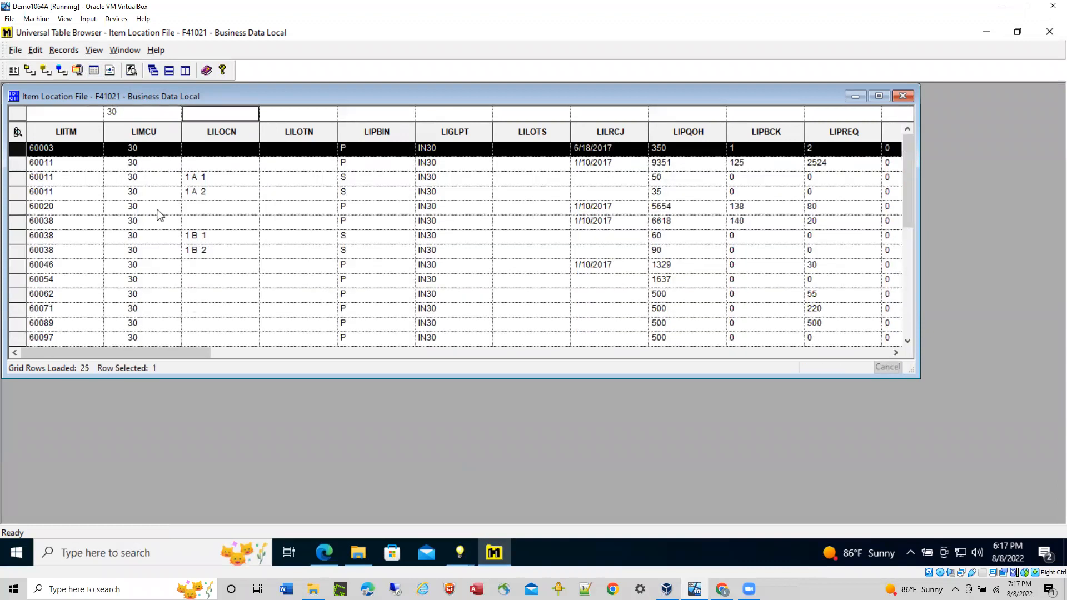
{"action": "scroll", "coordinate": [161, 213], "scroll_direction": "down", "scroll_amount": 1}
{"action": "scroll", "coordinate": [161, 212], "scroll_direction": "down", "scroll_amount": 2}
{"action": "scroll", "coordinate": [161, 247], "scroll_direction": "down", "scroll_amount": 2}
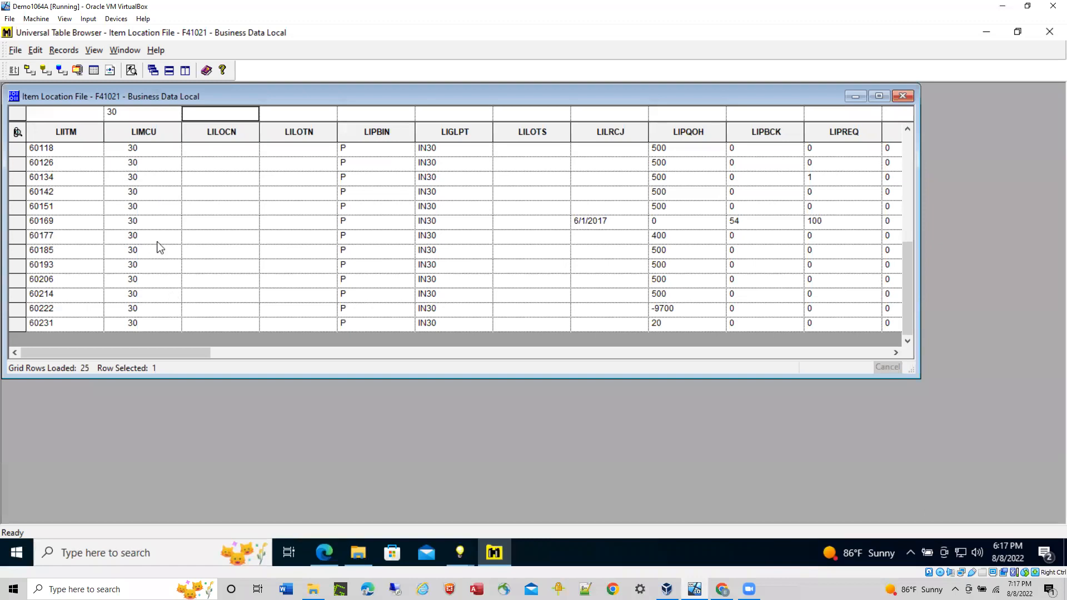
- Change the LIMCU filter to 40 and look through the matching item location rows
{"action": "left_click", "coordinate": [133, 116]}
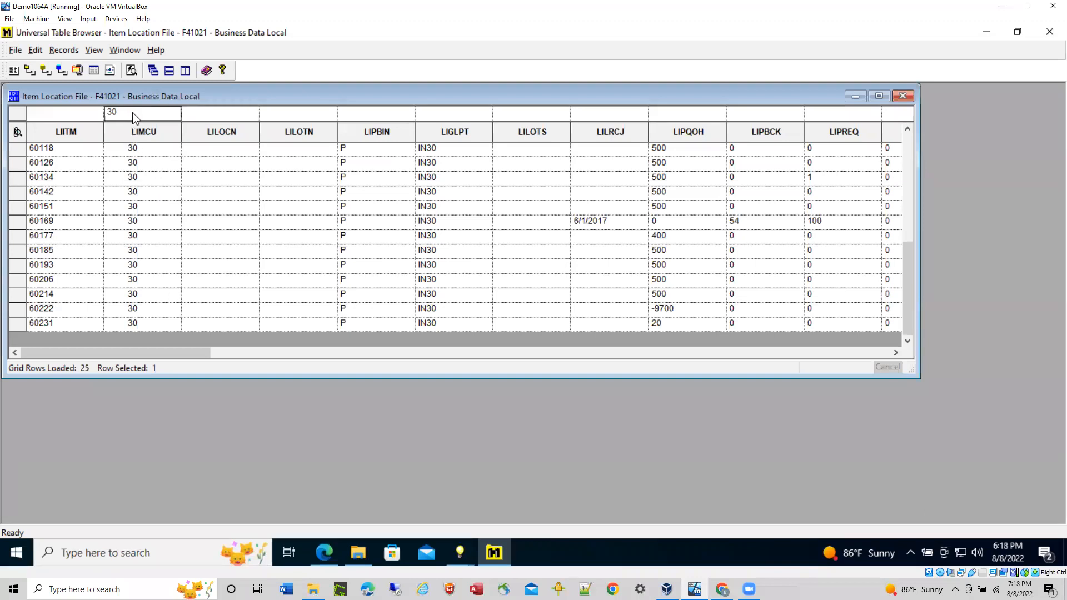
{"action": "key", "text": "BackSpace"}
{"action": "key", "text": "BackSpace"}
{"action": "type", "text": "40"}
{"action": "key", "text": "Tab"}
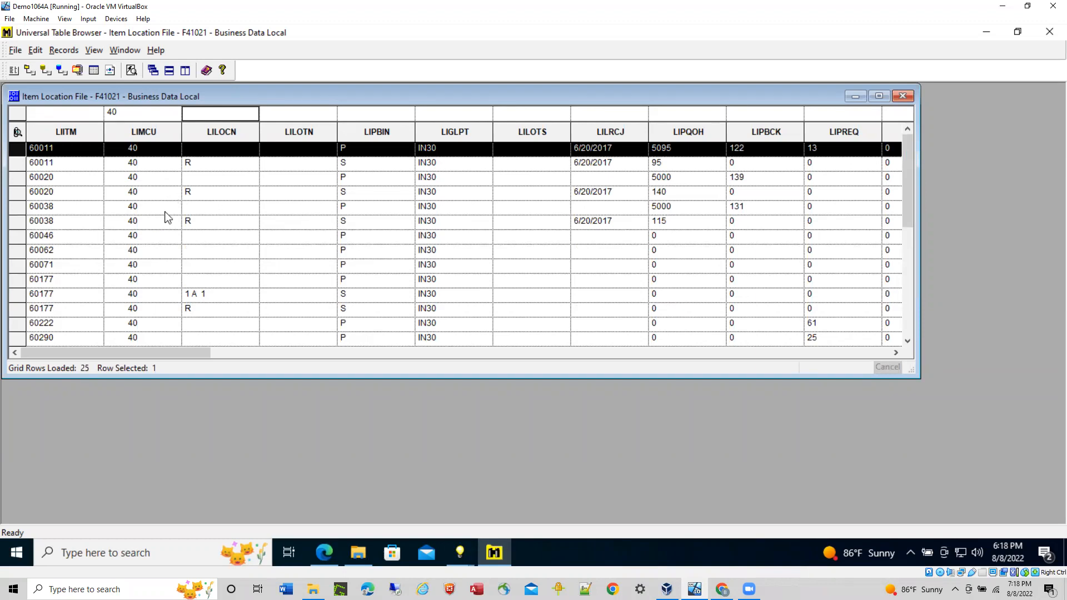
{"action": "scroll", "coordinate": [158, 218], "scroll_direction": "down", "scroll_amount": 5}
{"action": "scroll", "coordinate": [145, 214], "scroll_direction": "up", "scroll_amount": 2}
{"action": "scroll", "coordinate": [145, 214], "scroll_direction": "down", "scroll_amount": 2}
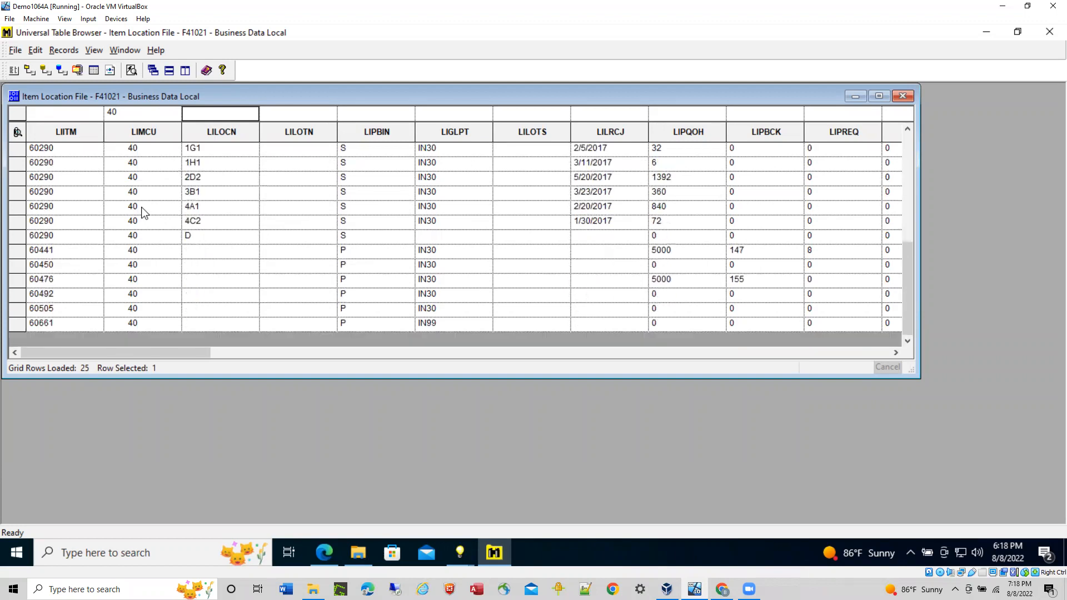
- Examine the F41021 rows for business unit 40, from the first item location records down to the last ones
{"action": "scroll", "coordinate": [145, 213], "scroll_direction": "up", "scroll_amount": 4}
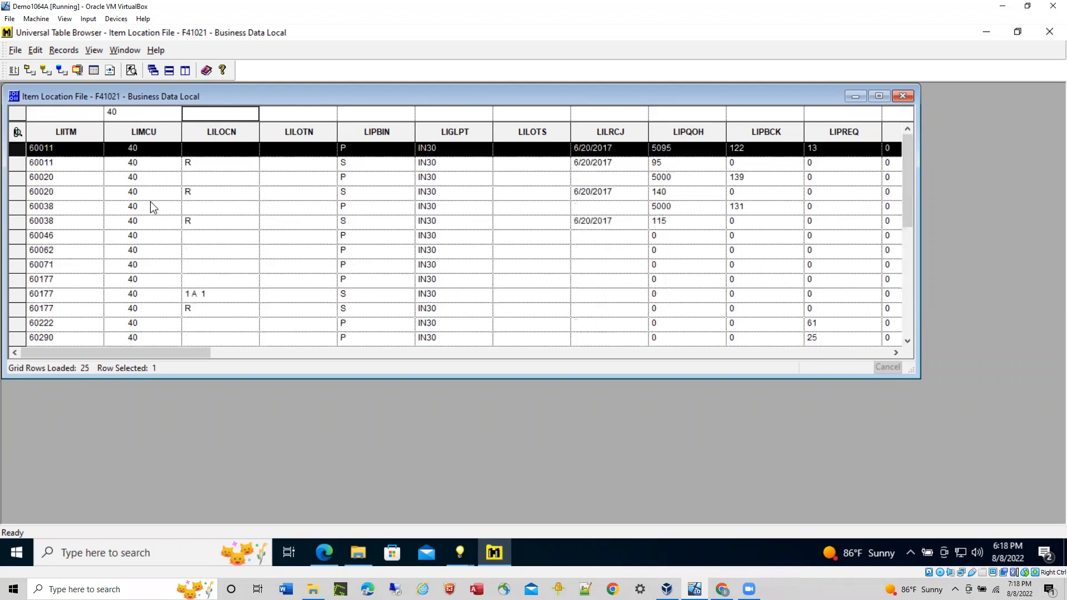
{"action": "scroll", "coordinate": [154, 205], "scroll_direction": "down", "scroll_amount": 5}
{"action": "scroll", "coordinate": [153, 203], "scroll_direction": "up", "scroll_amount": 1}
{"action": "scroll", "coordinate": [152, 202], "scroll_direction": "down", "scroll_amount": 1}
{"action": "scroll", "coordinate": [152, 201], "scroll_direction": "up", "scroll_amount": 1}
{"action": "scroll", "coordinate": [150, 201], "scroll_direction": "down", "scroll_amount": 1}
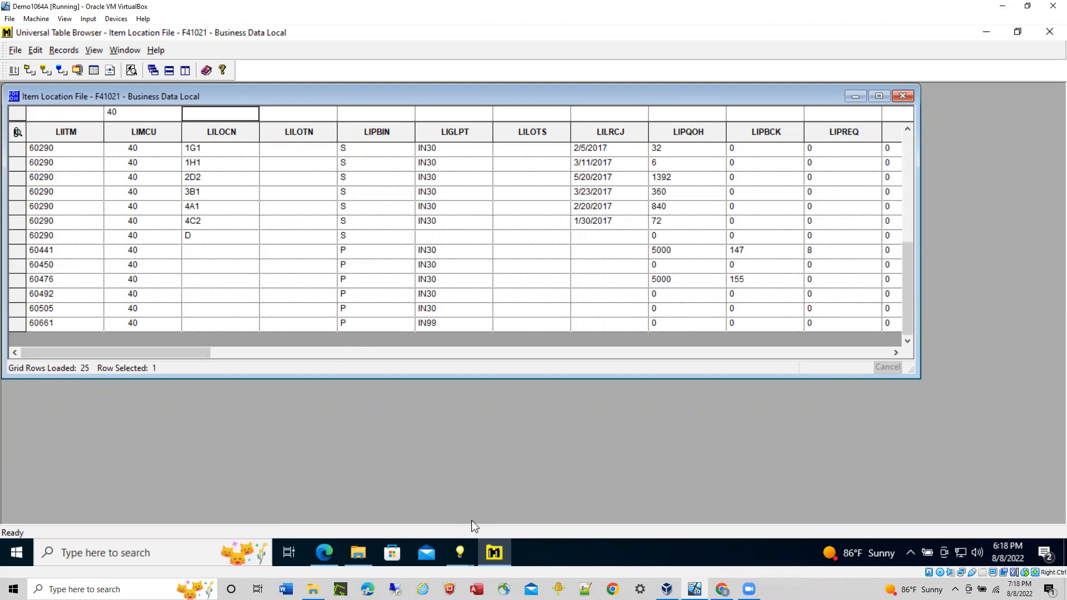
- Switch to Business View Design Aid and exit it without saving changes to the Item Location, Item Master join
{"action": "left_click", "coordinate": [461, 553]}
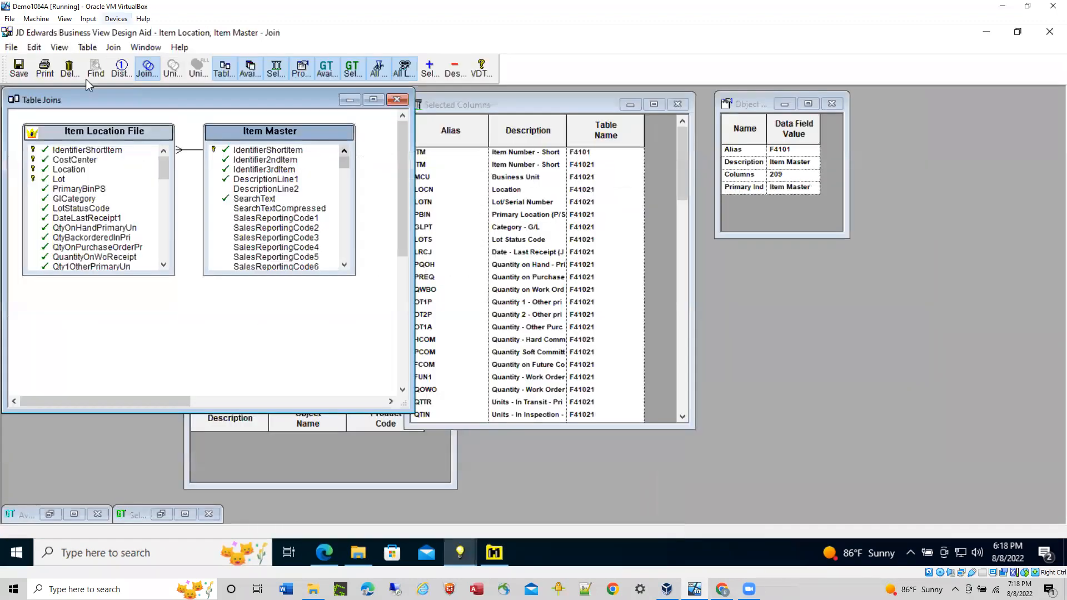
{"action": "left_click", "coordinate": [542, 488]}
{"action": "left_click", "coordinate": [12, 48]}
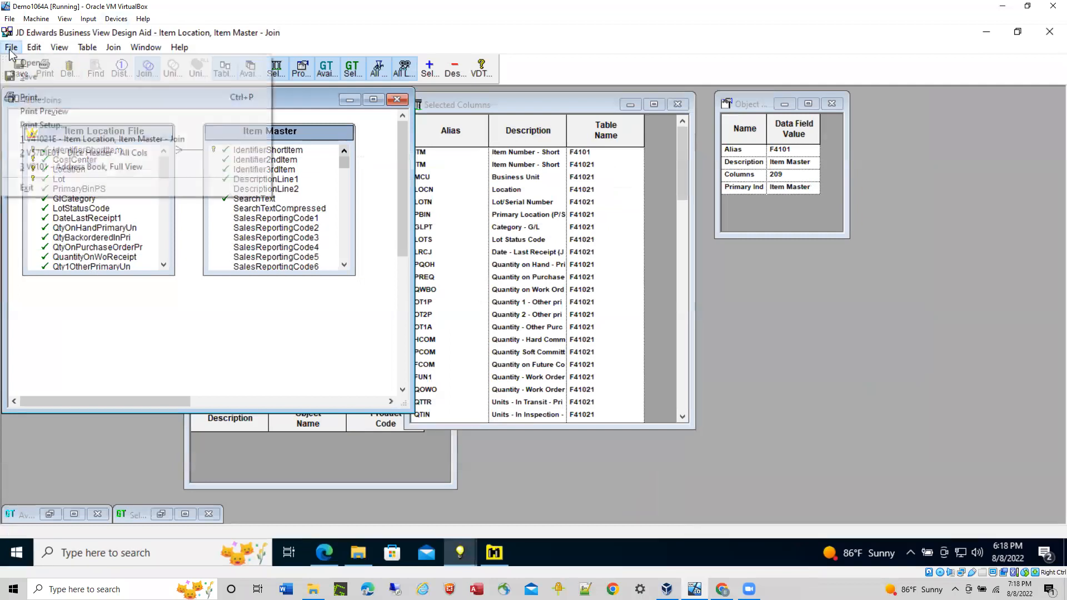
{"action": "left_click", "coordinate": [42, 188]}
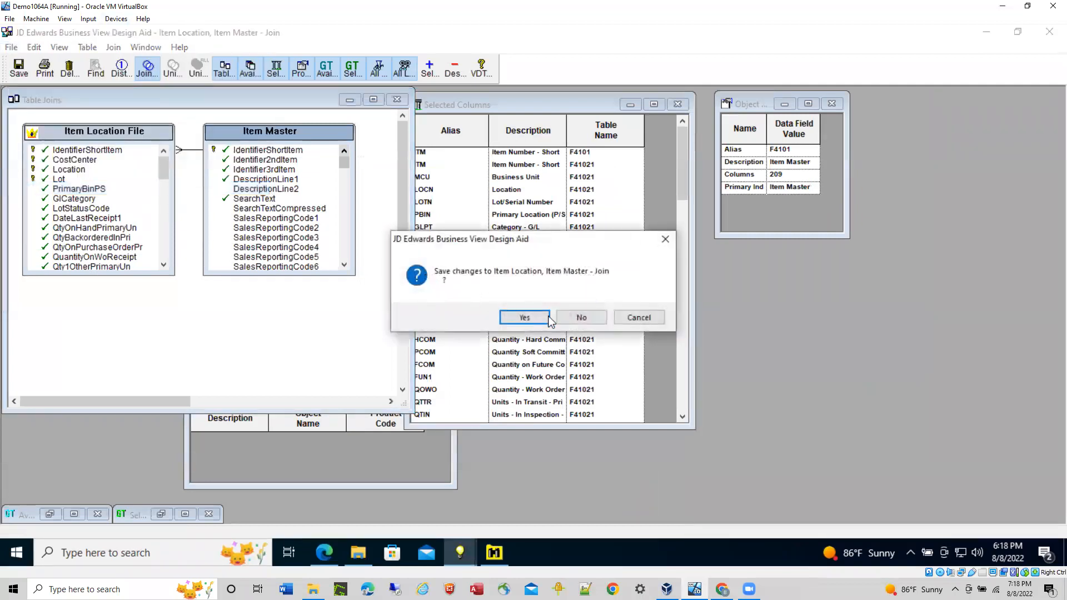
{"action": "left_click", "coordinate": [579, 316]}
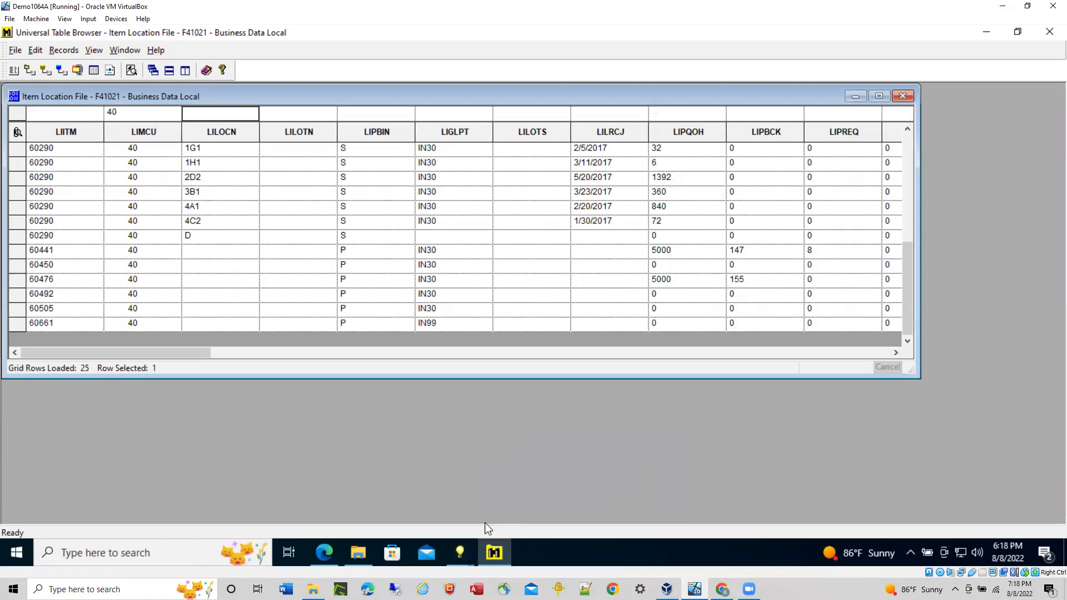
- Return to Object Management Workbench, close the business view form and open R5541GRP - Inventory by Business Unit in Report Design Aid
{"action": "left_click", "coordinate": [461, 553]}
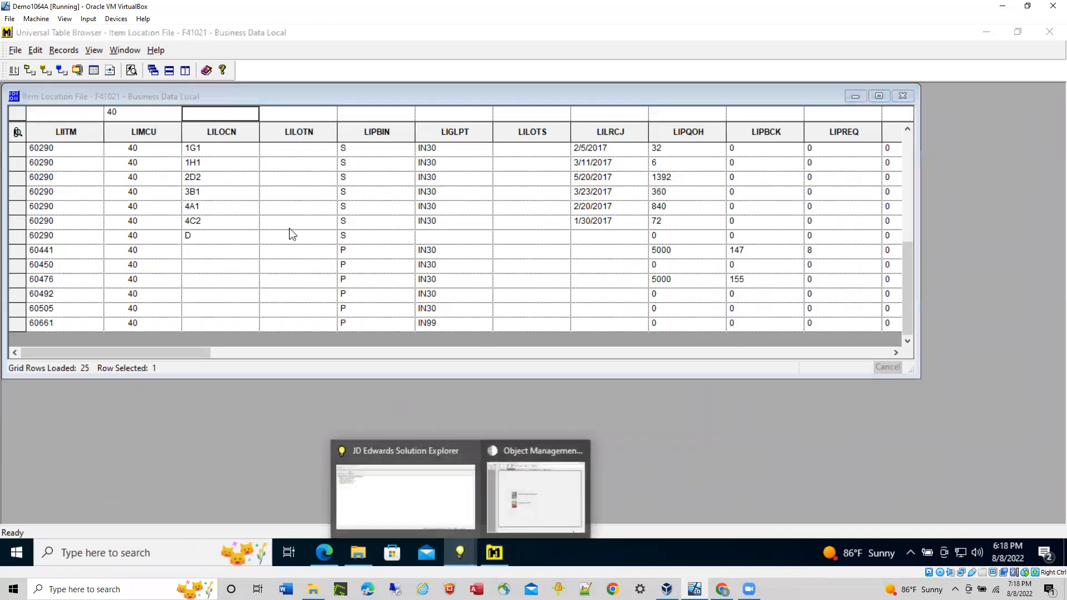
{"action": "left_click", "coordinate": [538, 495]}
{"action": "left_click", "coordinate": [408, 66]}
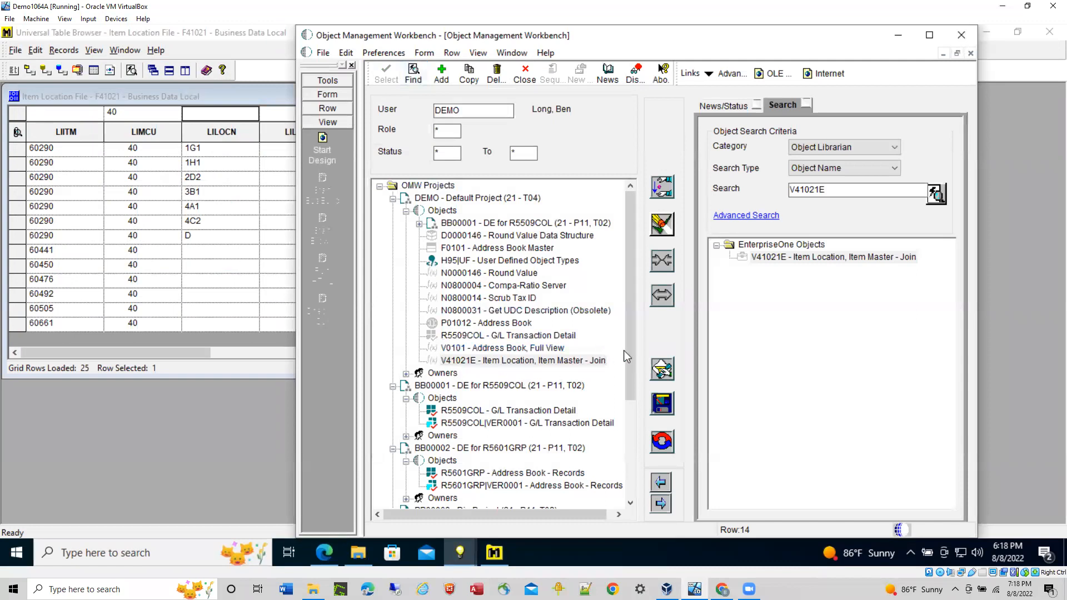
{"action": "left_click_drag", "start_coordinate": [629, 355], "coordinate": [647, 497]}
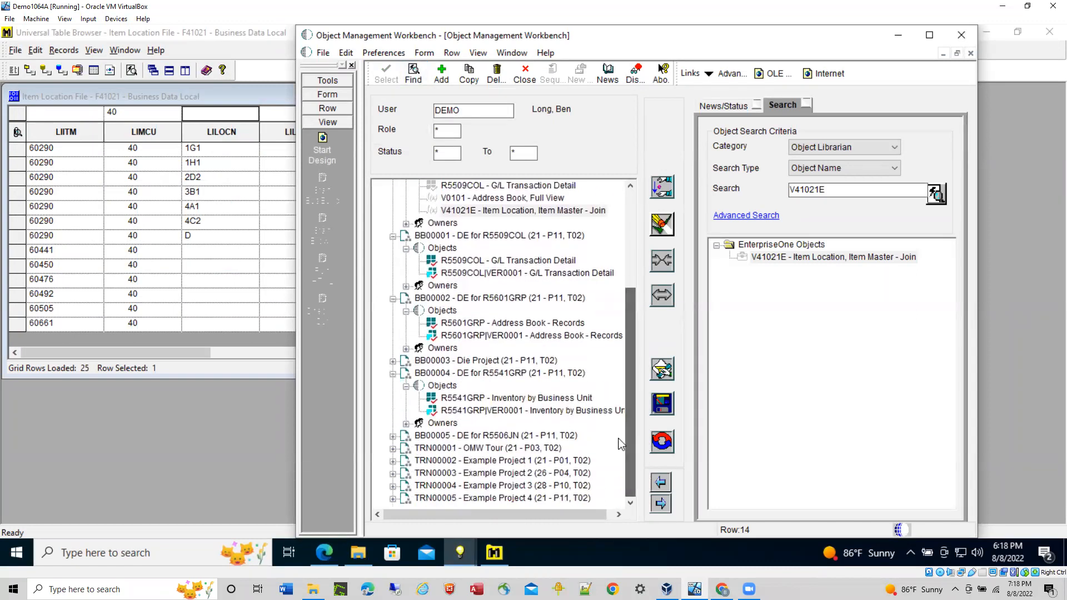
{"action": "left_click", "coordinate": [464, 325]}
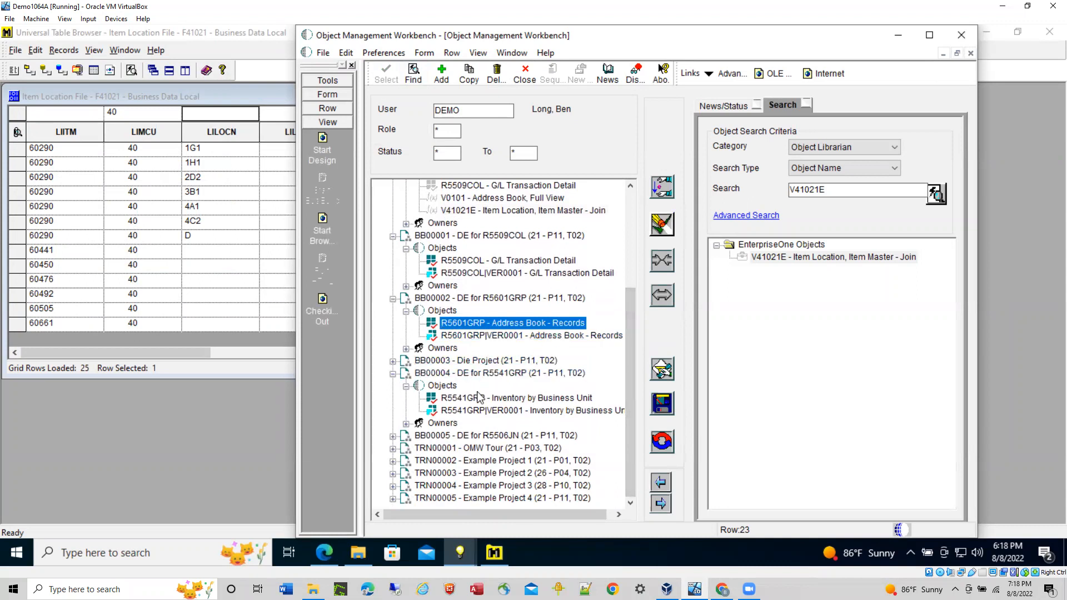
{"action": "left_click", "coordinate": [470, 399]}
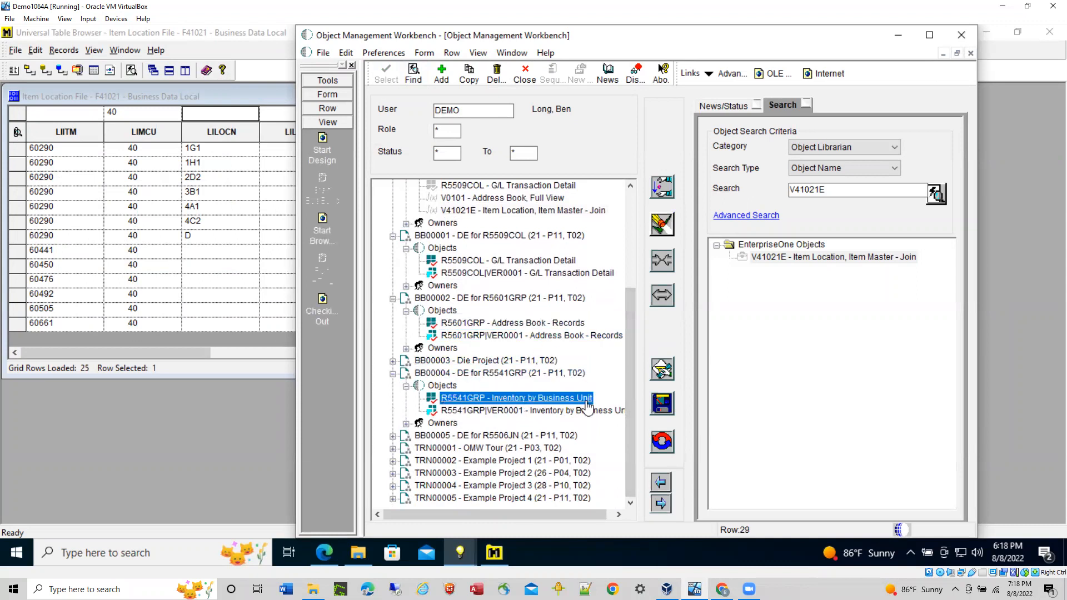
{"action": "left_click", "coordinate": [661, 369]}
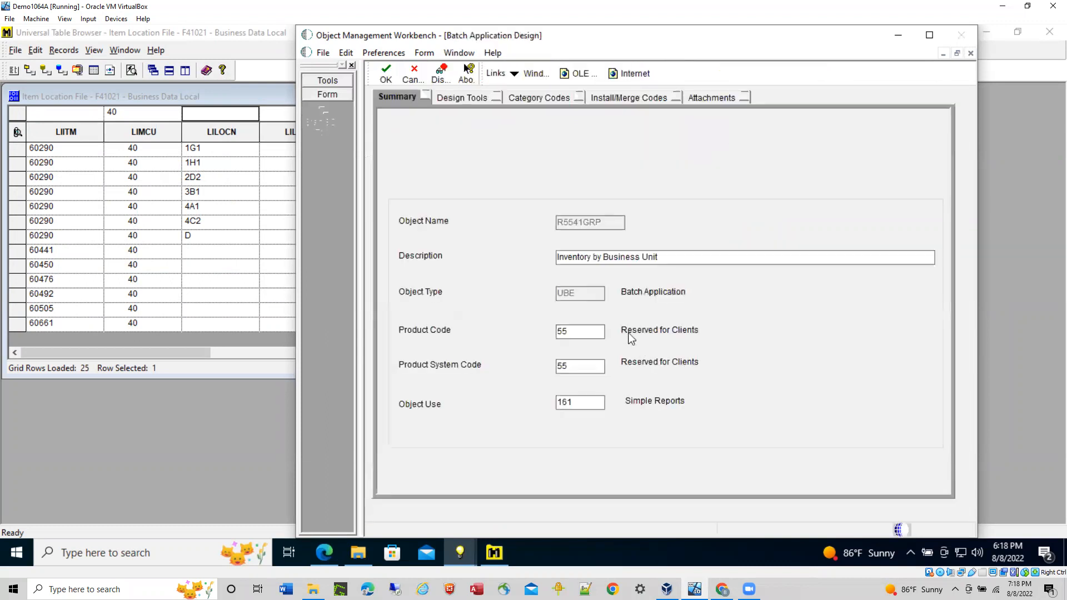
{"action": "left_click", "coordinate": [446, 97]}
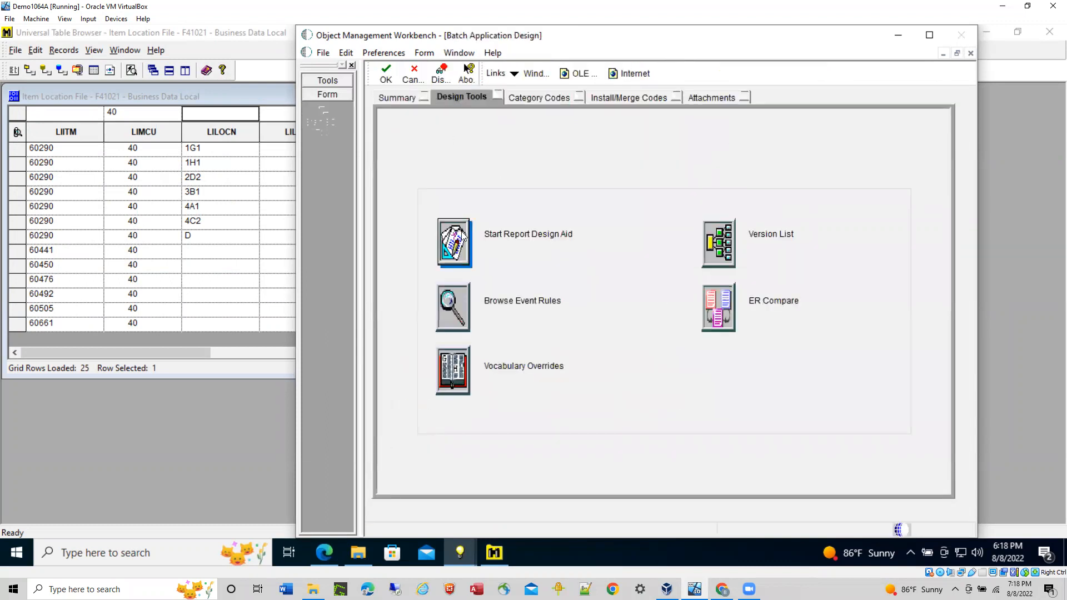
{"action": "left_click", "coordinate": [463, 236]}
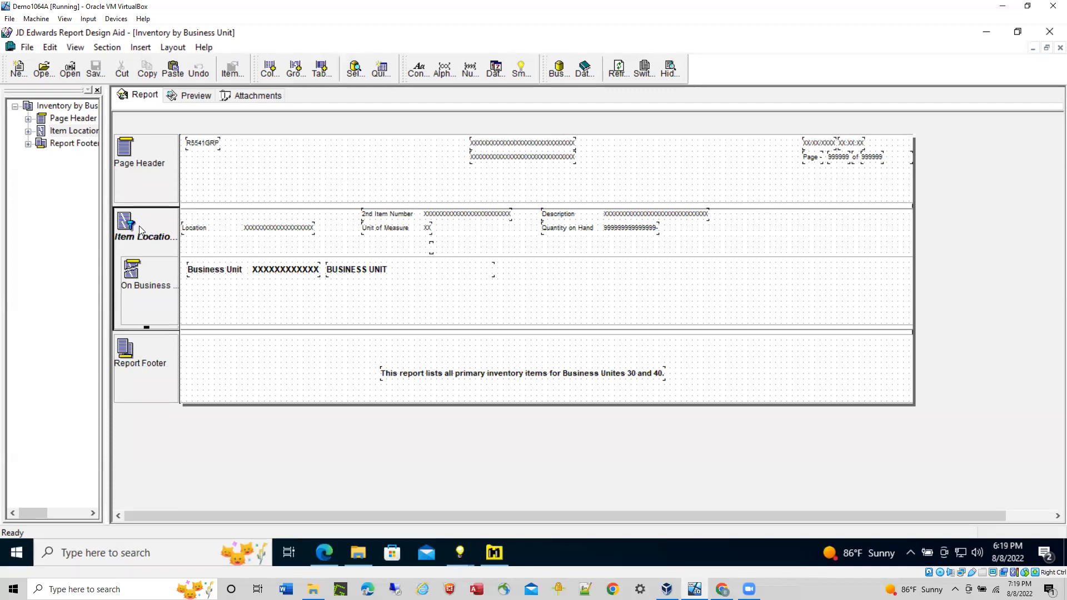
- Inspect the Item Location section's data selection and the fields available as left operand, then cancel without changes
{"action": "right_click", "coordinate": [143, 227]}
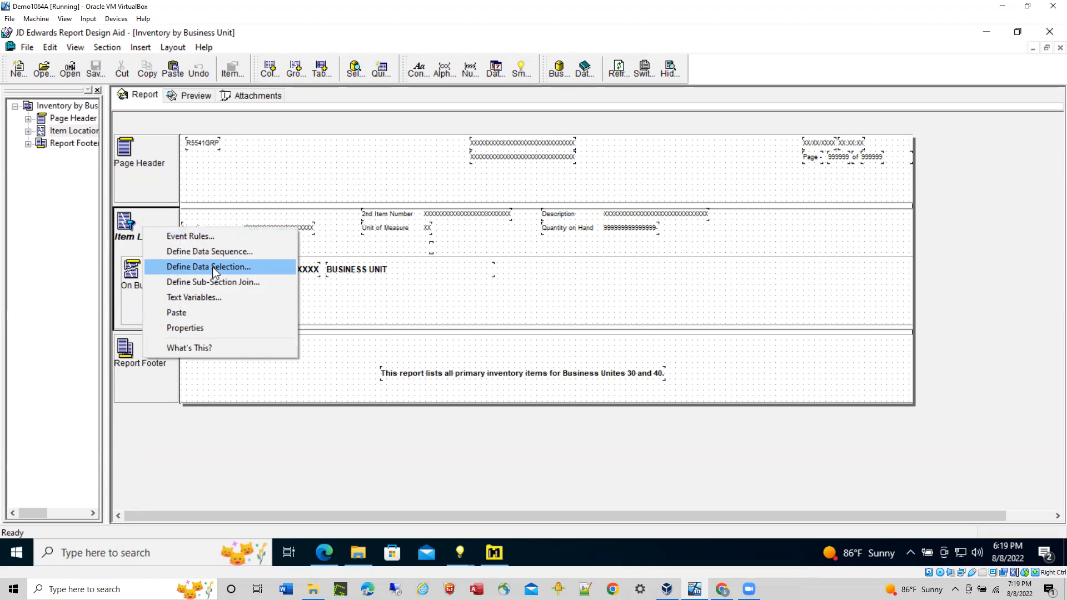
{"action": "left_click", "coordinate": [441, 309]}
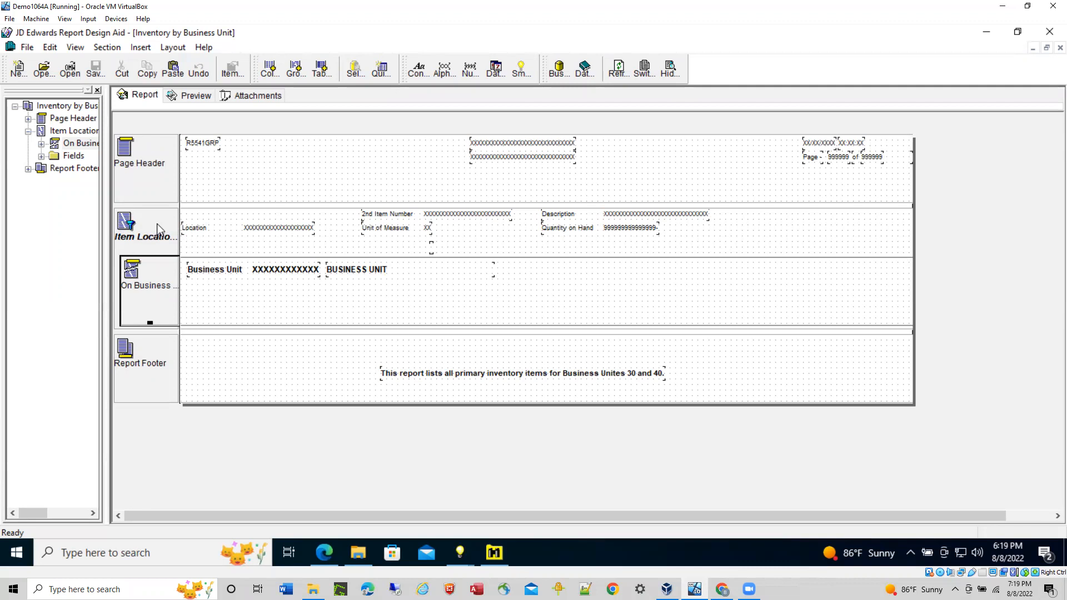
{"action": "right_click", "coordinate": [131, 222]}
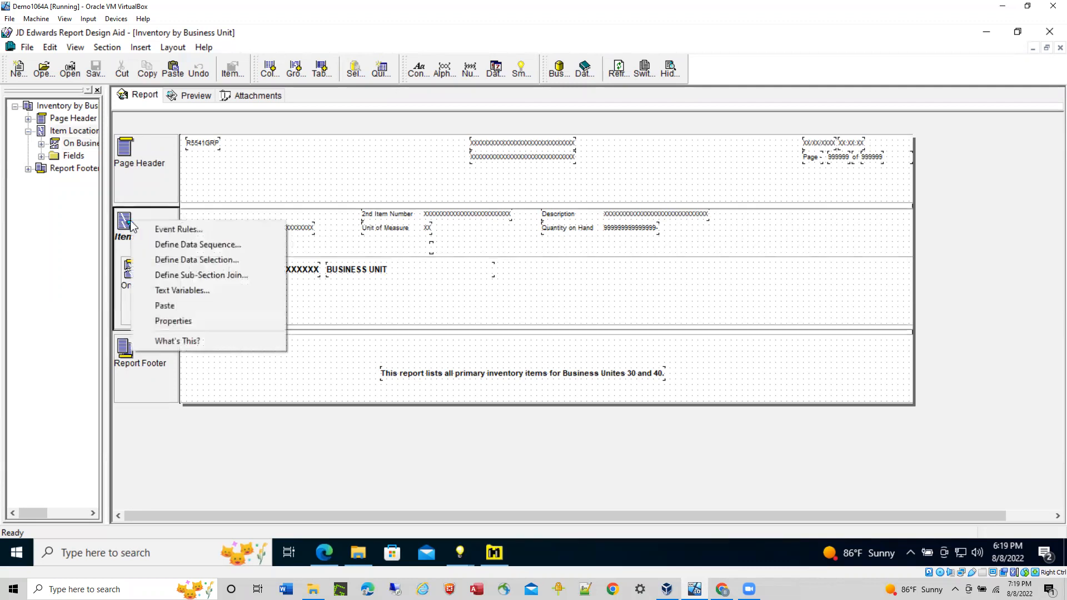
{"action": "left_click", "coordinate": [209, 259]}
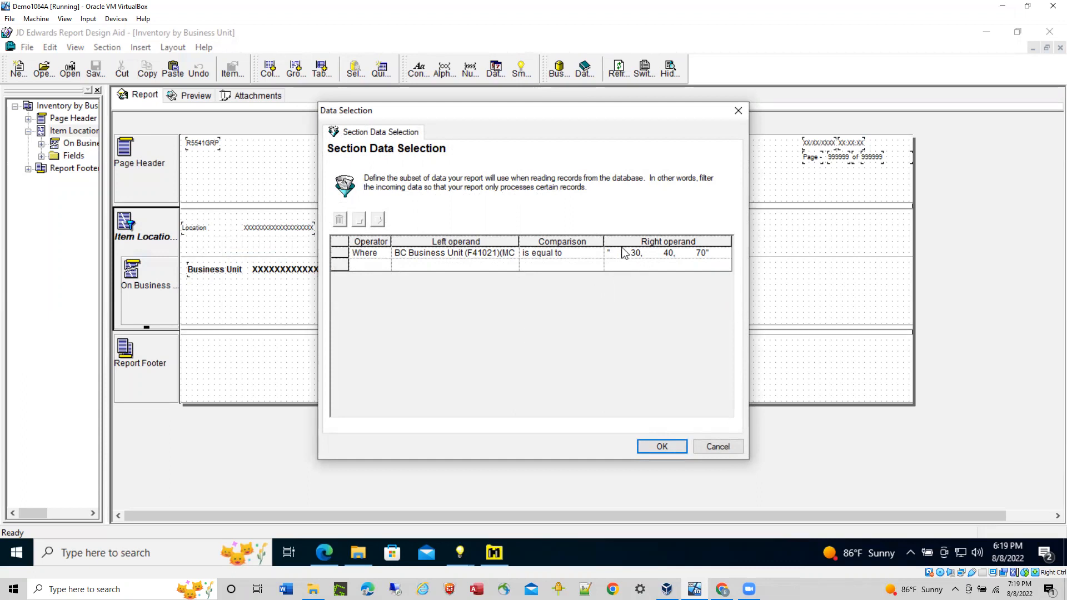
{"action": "left_click", "coordinate": [452, 255]}
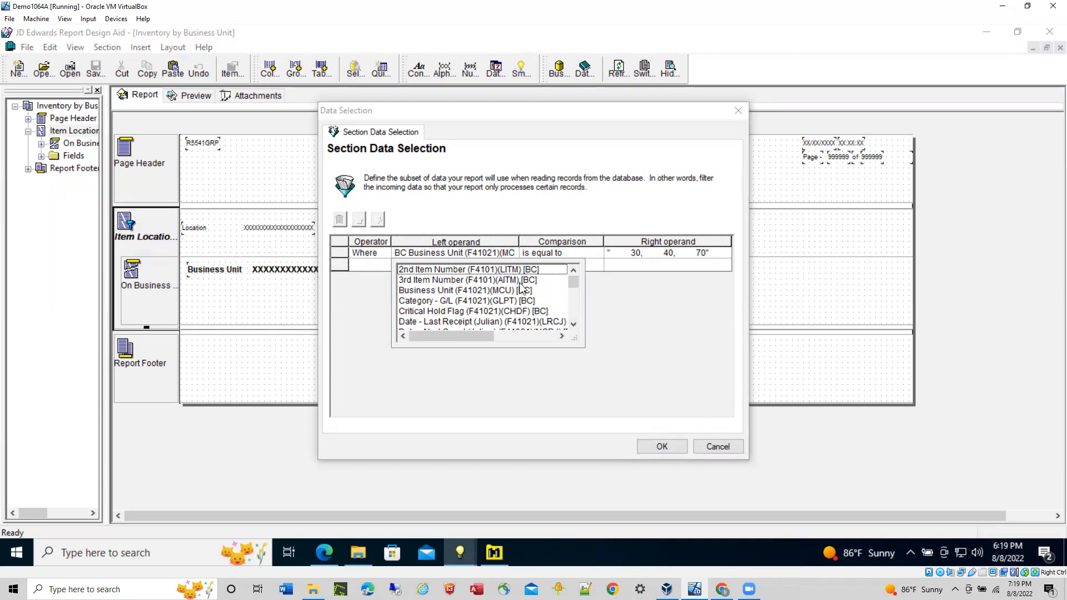
{"action": "left_click", "coordinate": [715, 446]}
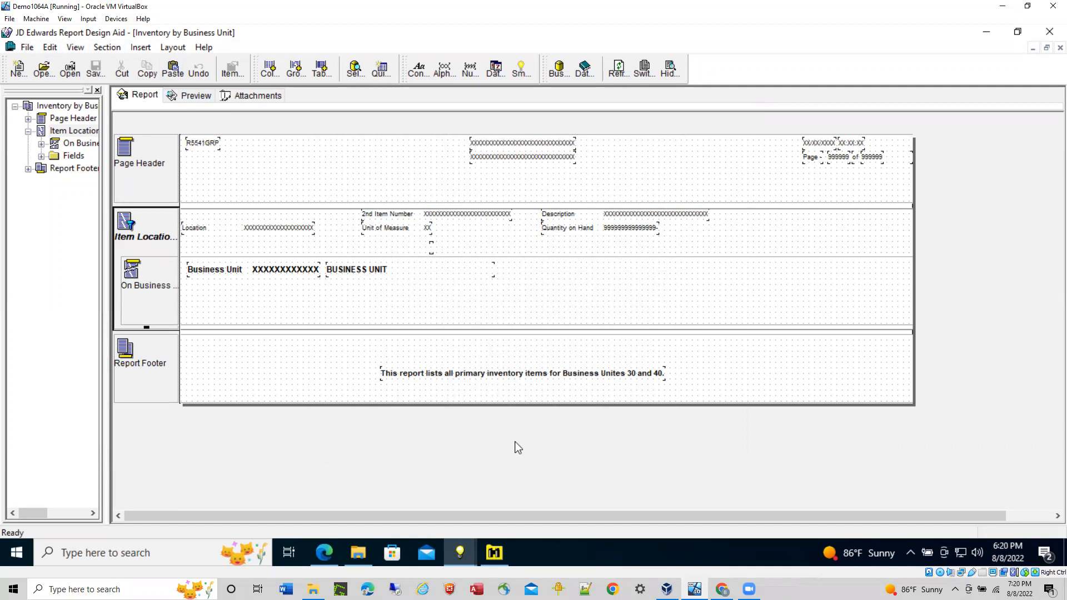
- From the R5541GRP version list in Object Management Workbench, submit version VER0001 with on-screen output and decline to locate a PDF viewer
{"action": "left_click", "coordinate": [460, 556]}
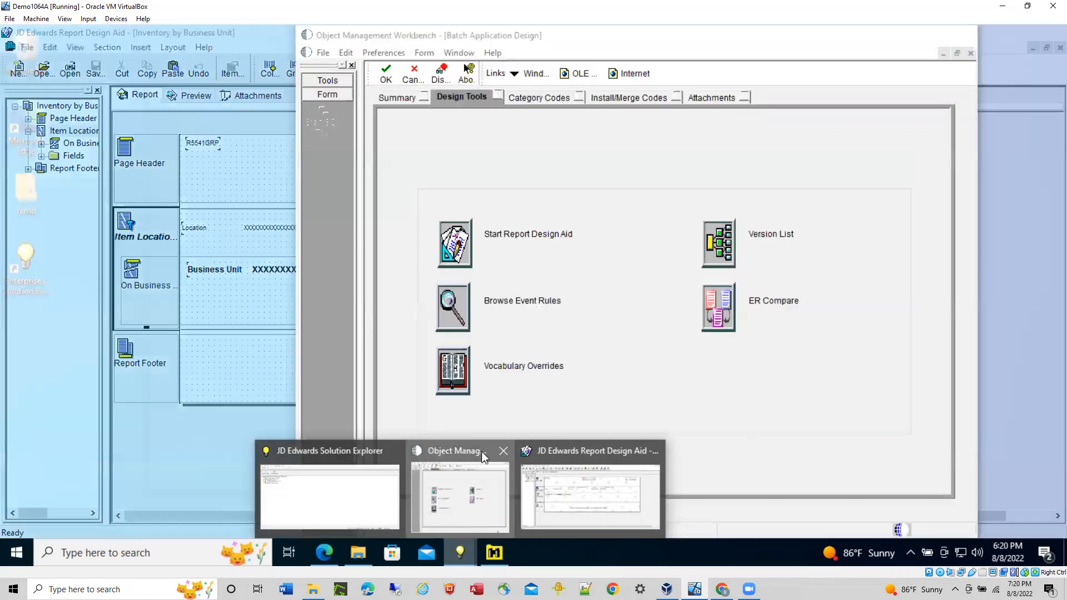
{"action": "left_click", "coordinate": [461, 517]}
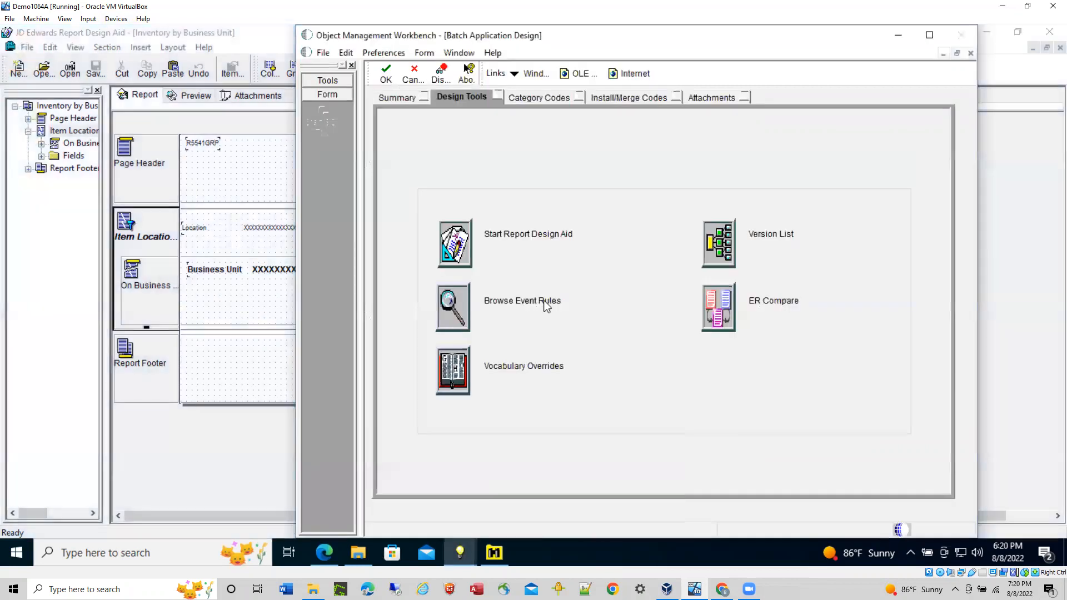
{"action": "left_click", "coordinate": [723, 239]}
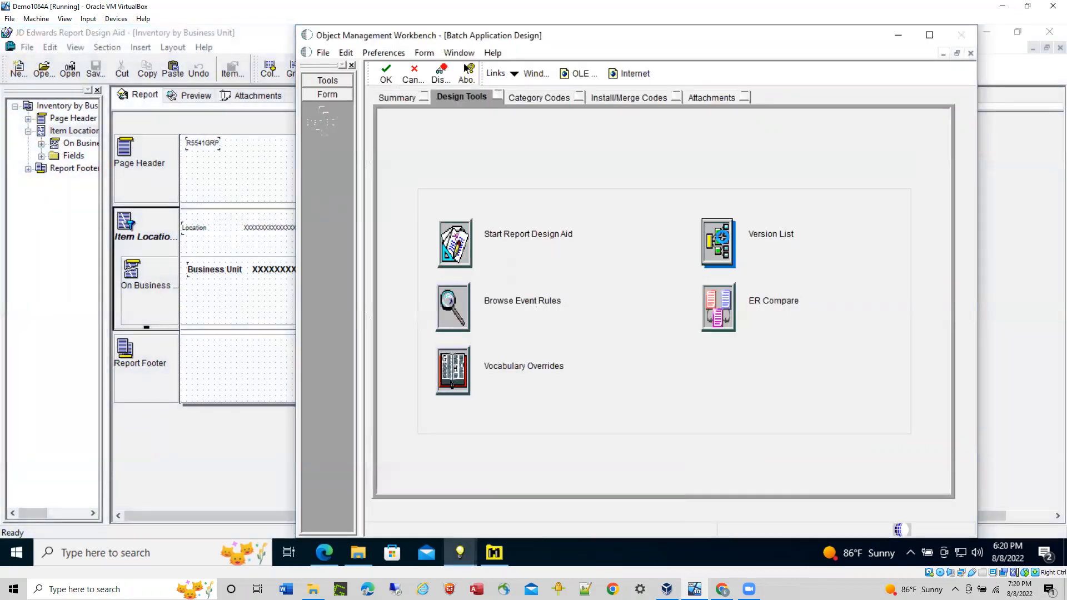
{"action": "left_click", "coordinate": [396, 247]}
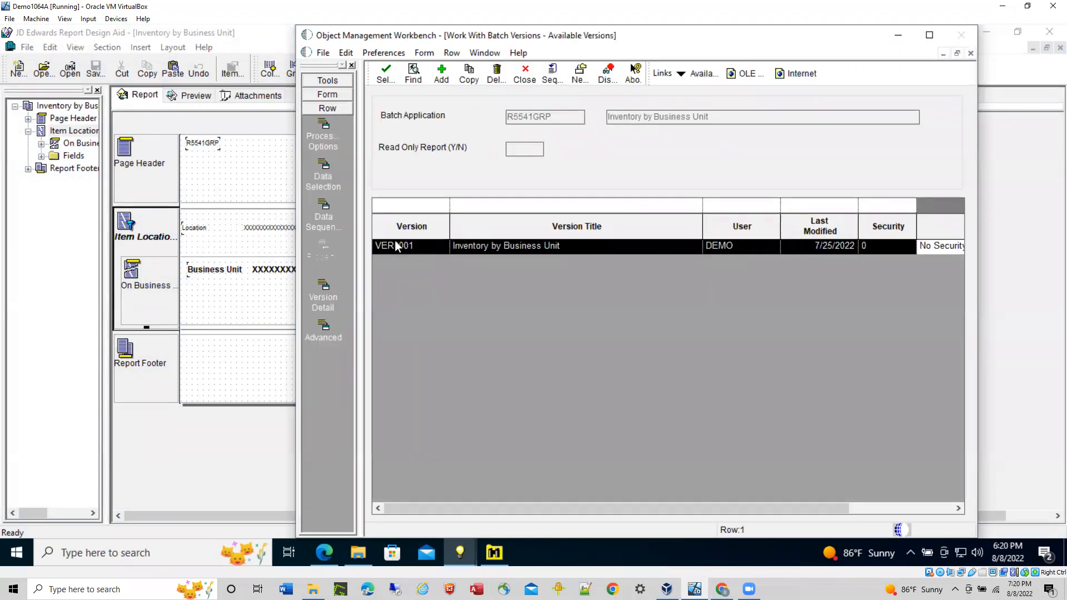
{"action": "double_click", "coordinate": [395, 247]}
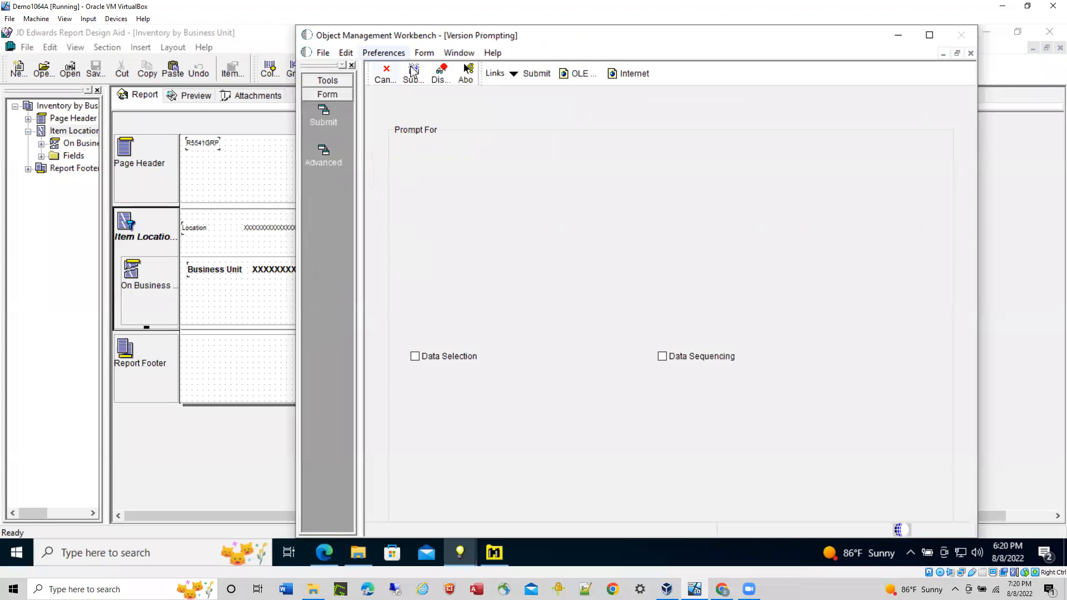
{"action": "left_click", "coordinate": [413, 69]}
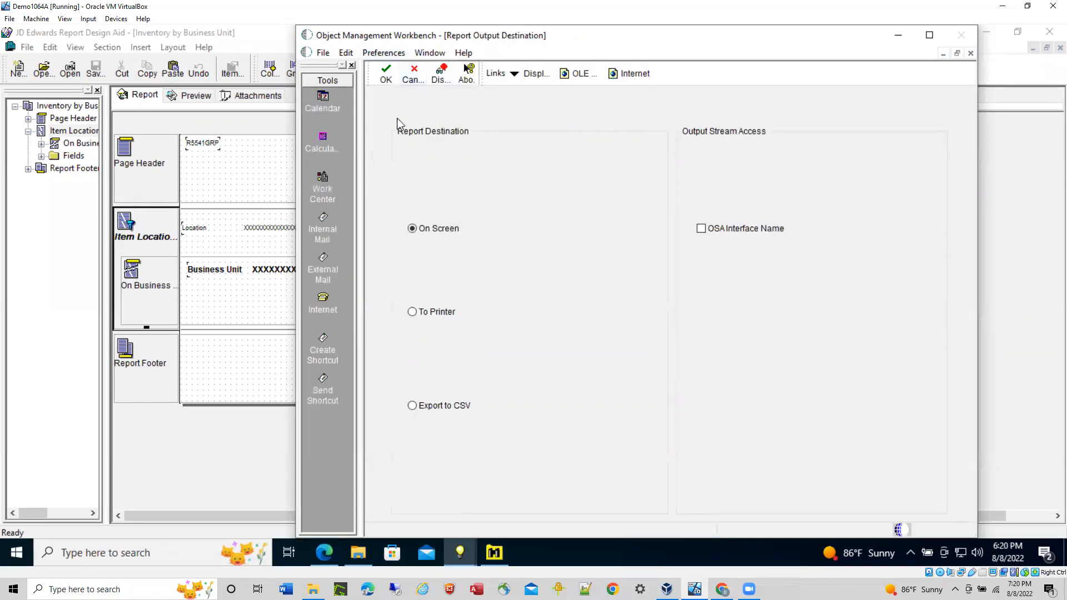
{"action": "left_click", "coordinate": [389, 80]}
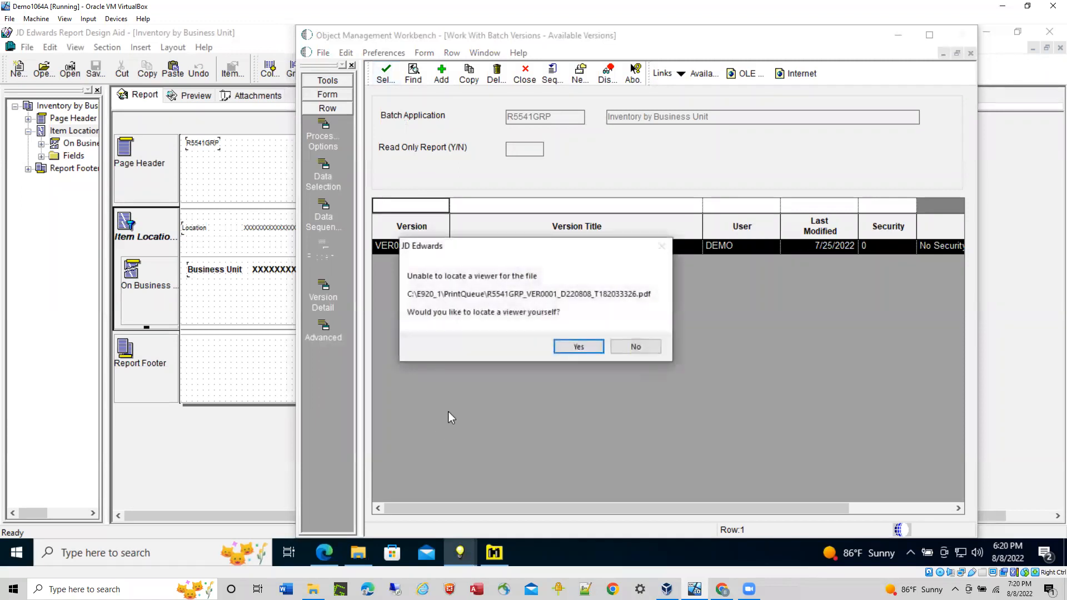
{"action": "left_click", "coordinate": [635, 347]}
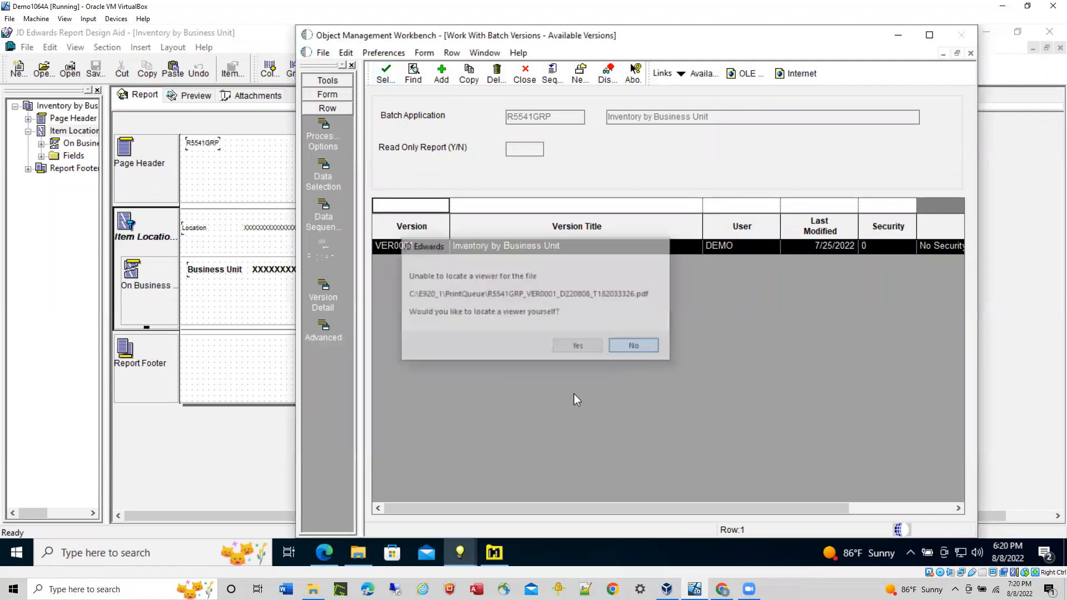
- Open R5541GRP_VER0001_D220808_T182033326 from the PrintQueue folder, enlarge the PDF and review its business unit 30 inventory items
{"action": "left_click", "coordinate": [362, 561]}
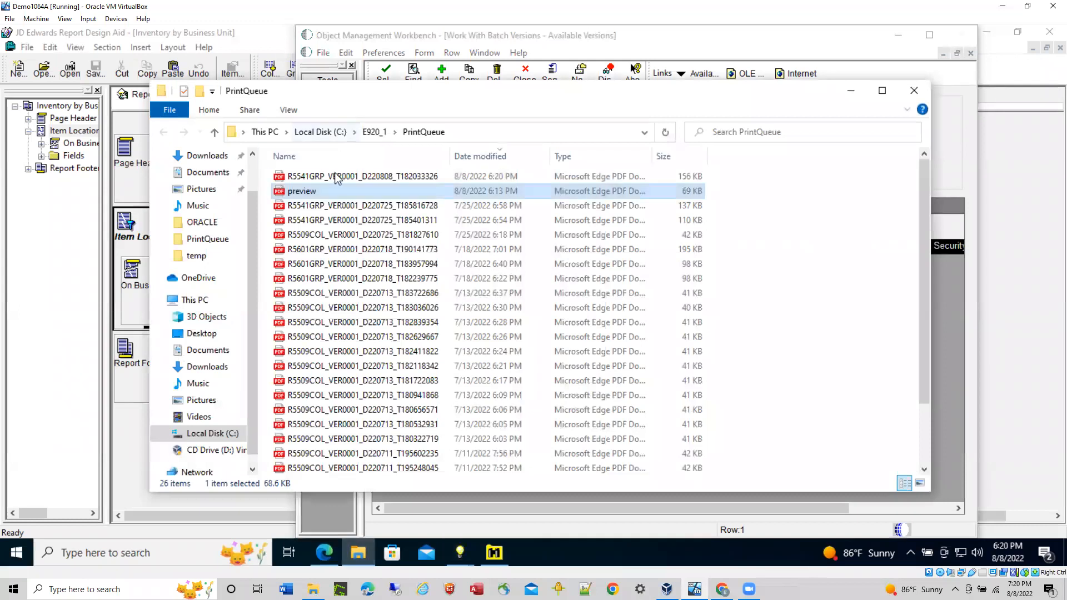
{"action": "double_click", "coordinate": [336, 178]}
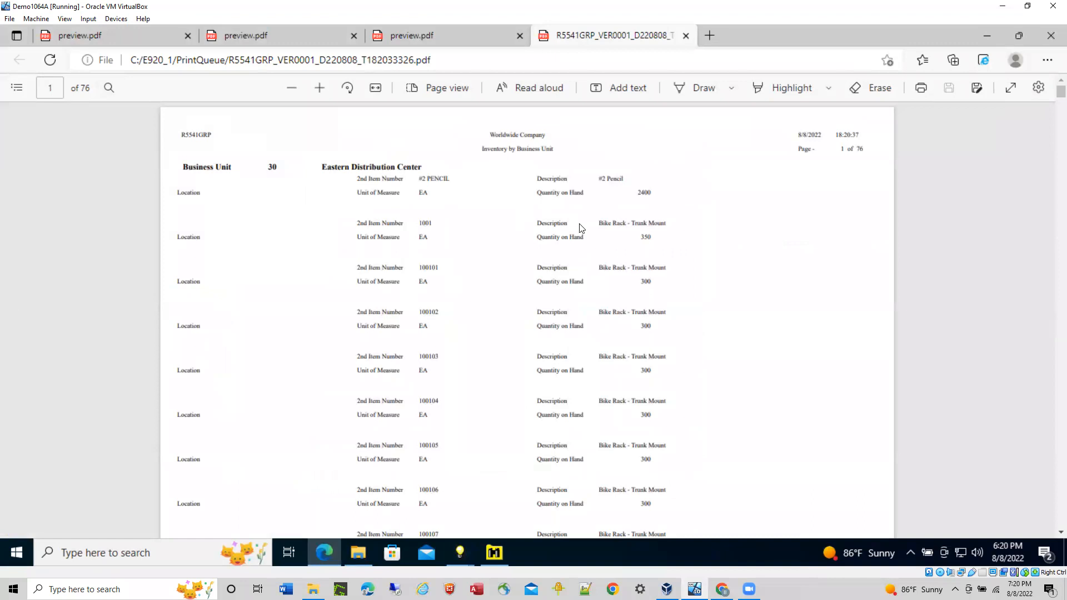
{"action": "scroll", "coordinate": [769, 245], "scroll_direction": "down", "scroll_amount": 4}
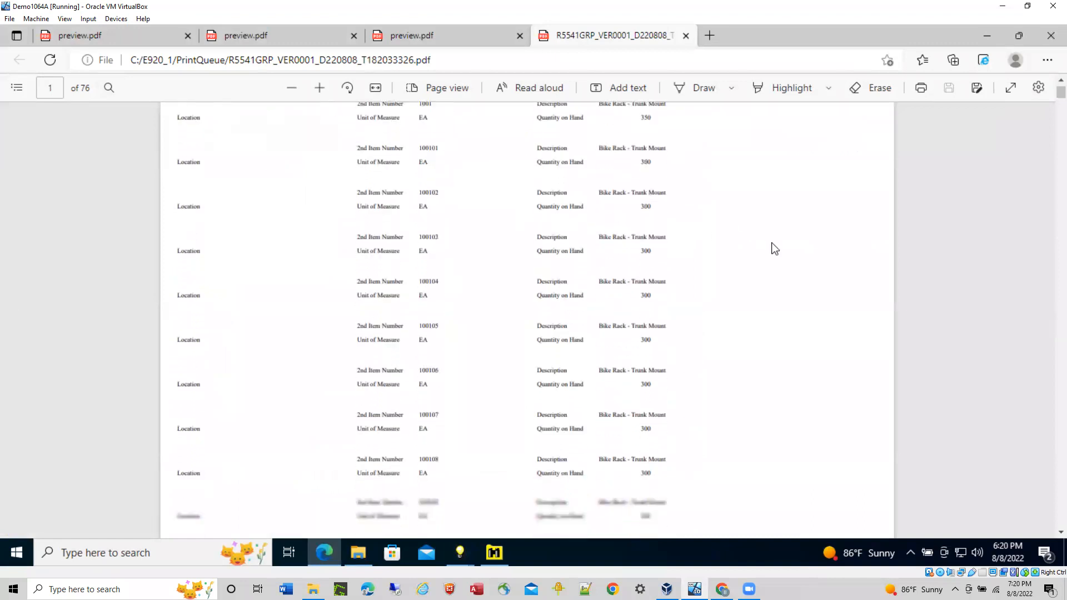
{"action": "scroll", "coordinate": [773, 253], "scroll_direction": "up", "scroll_amount": 4}
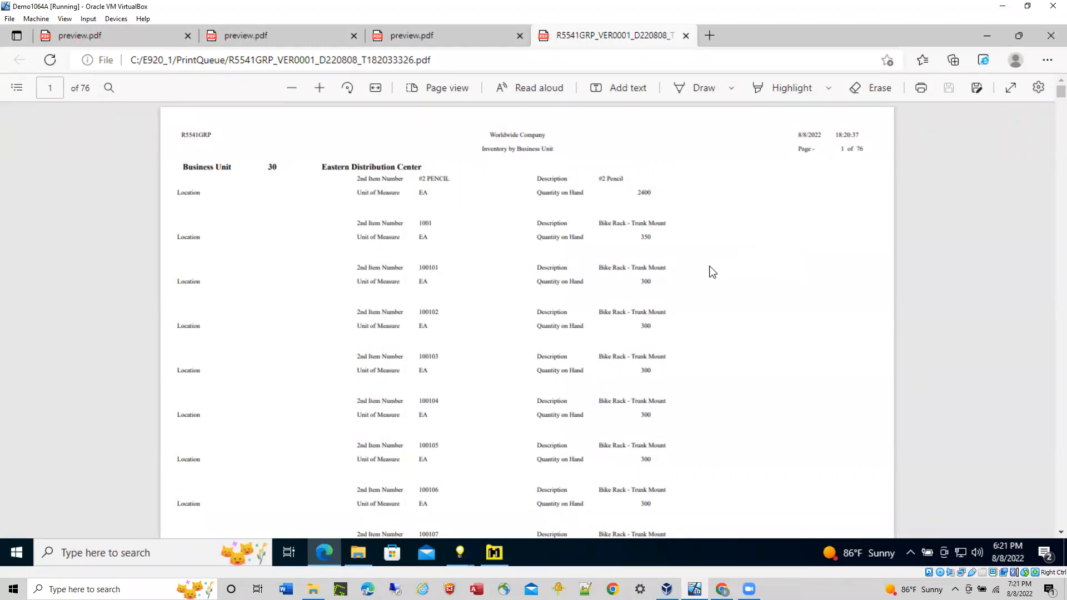
{"action": "scroll", "coordinate": [709, 273], "scroll_direction": "down", "scroll_amount": 6}
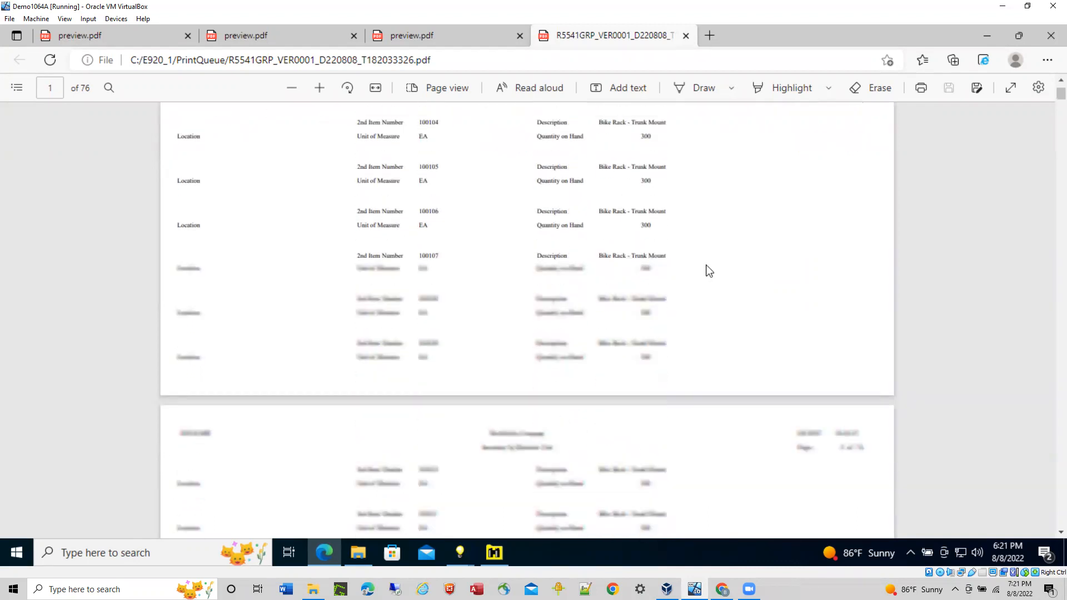
{"action": "left_click", "coordinate": [319, 89]}
{"action": "left_click", "coordinate": [319, 89]}
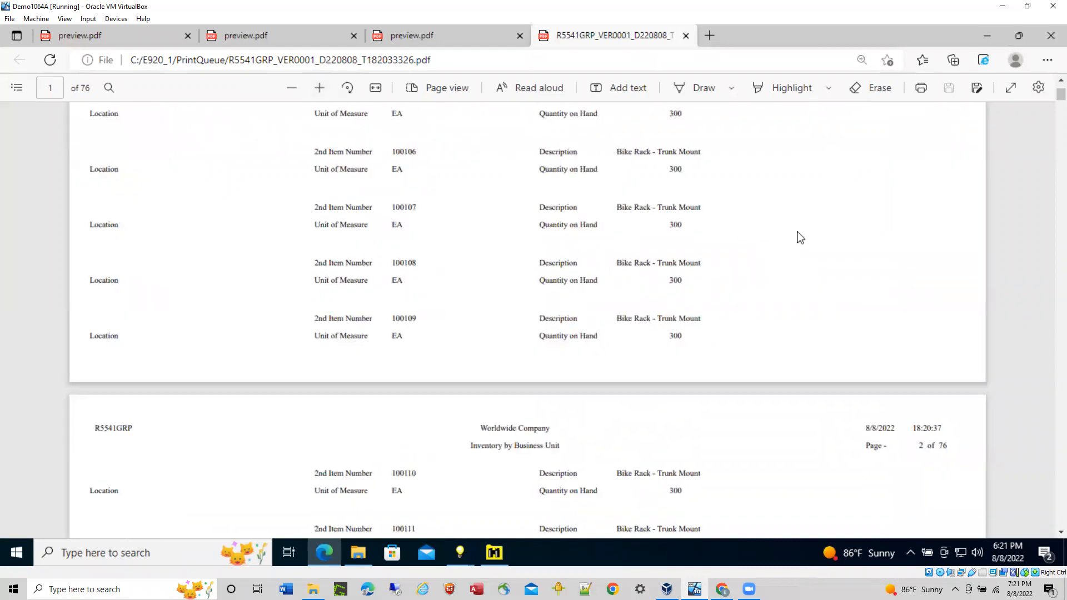
{"action": "scroll", "coordinate": [799, 236], "scroll_direction": "down", "scroll_amount": 10}
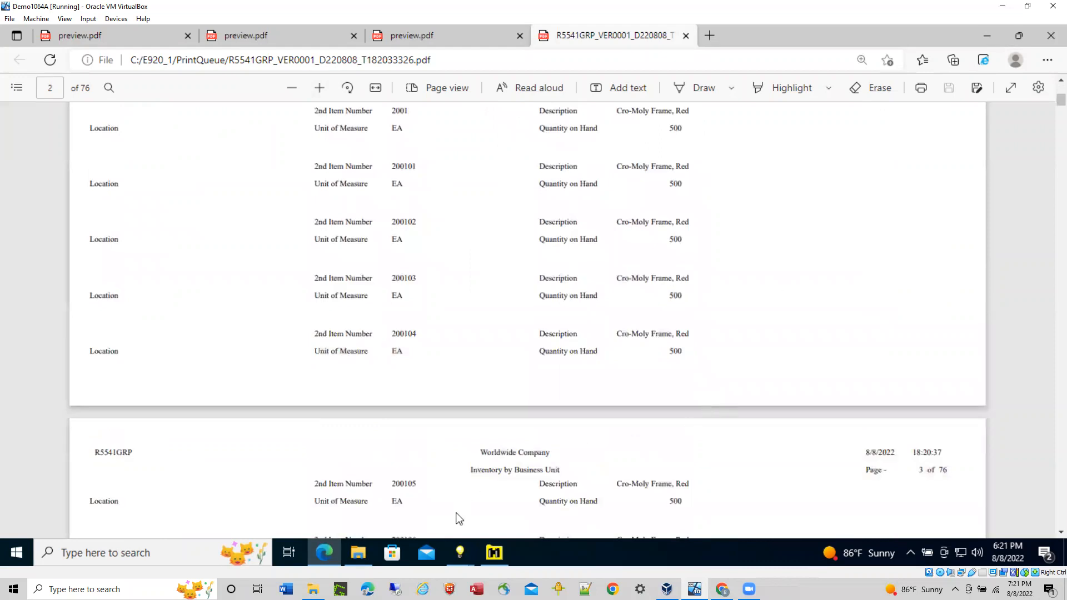
- Switch back to Report Design Aid, inspect the Report View Options in User Options, including the preview row setting, and cancel without changes
{"action": "mouse_move", "coordinate": [461, 553]}
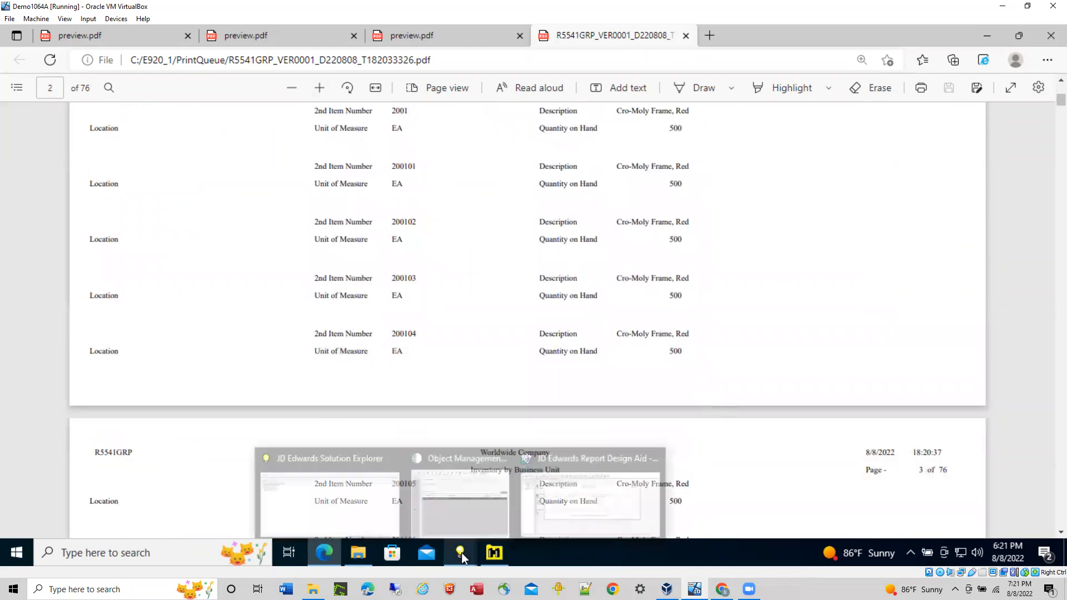
{"action": "left_click", "coordinate": [594, 520]}
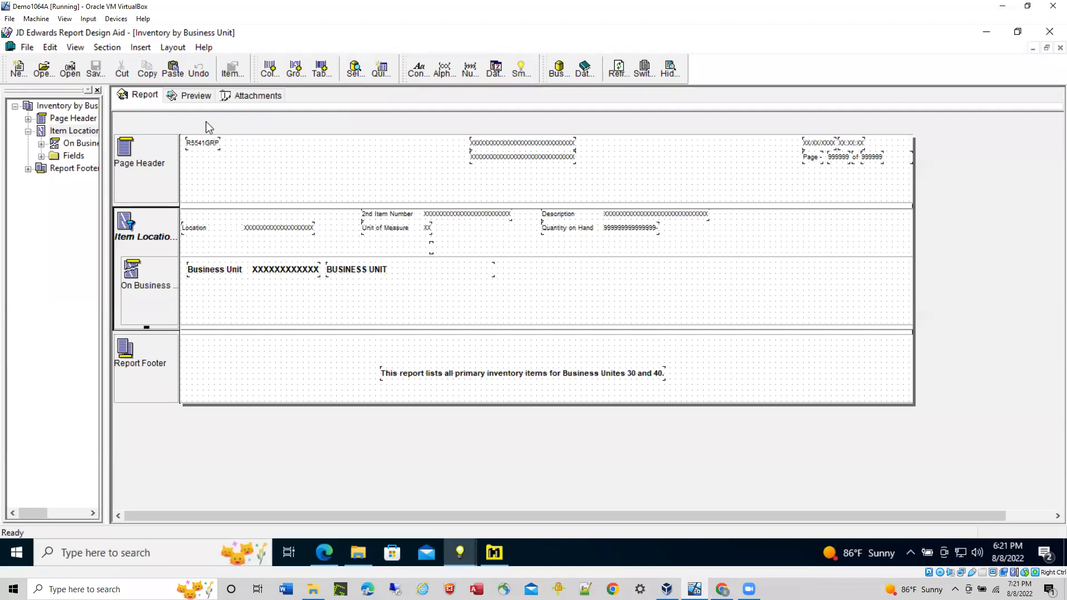
{"action": "left_click", "coordinate": [50, 47]}
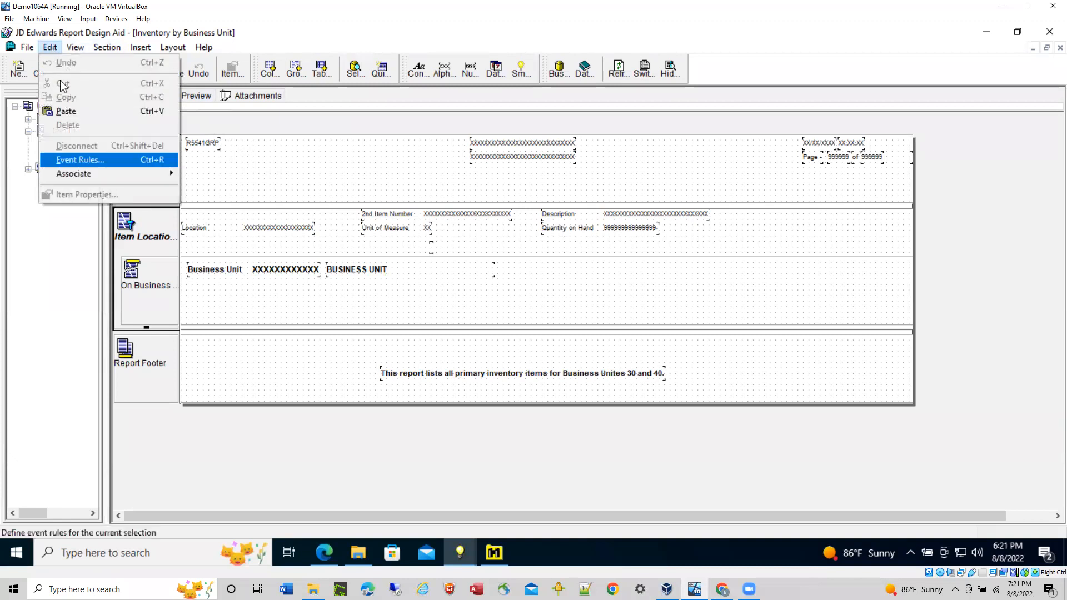
{"action": "mouse_move", "coordinate": [75, 47]}
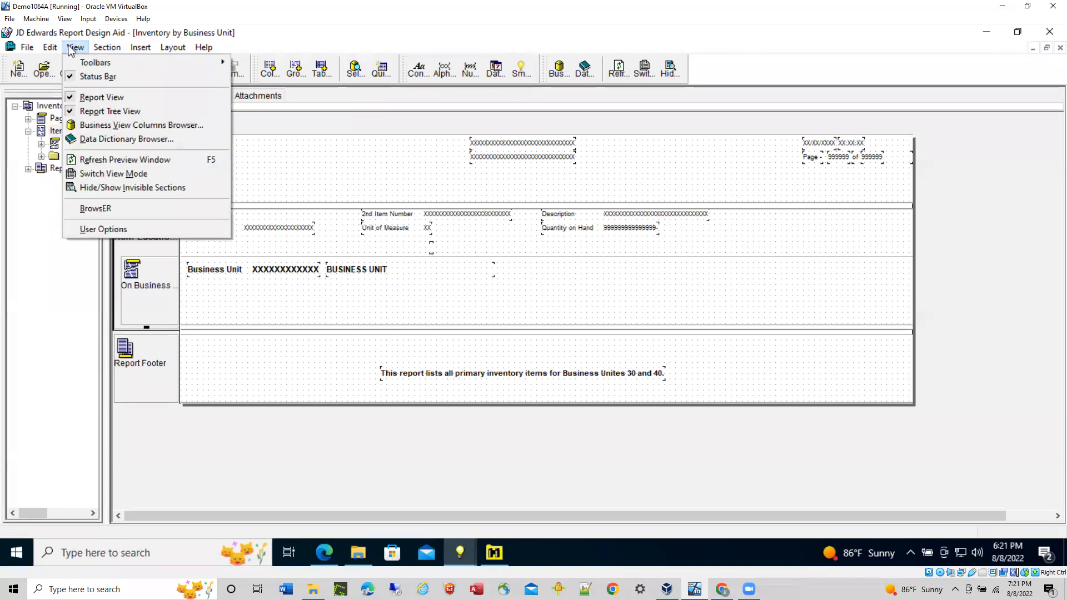
{"action": "left_click", "coordinate": [109, 231]}
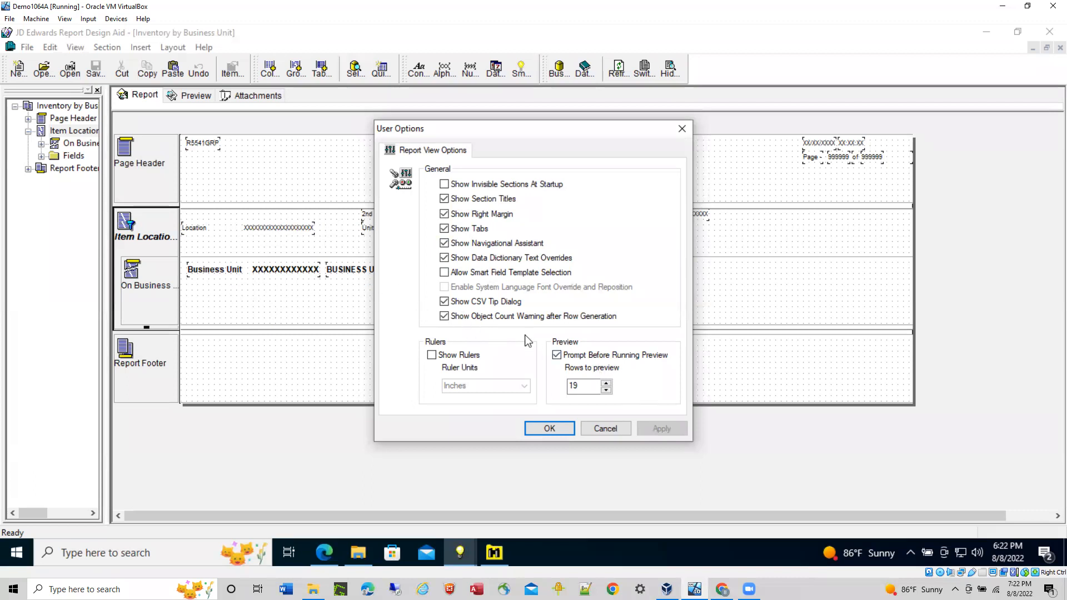
{"action": "left_click", "coordinate": [615, 430]}
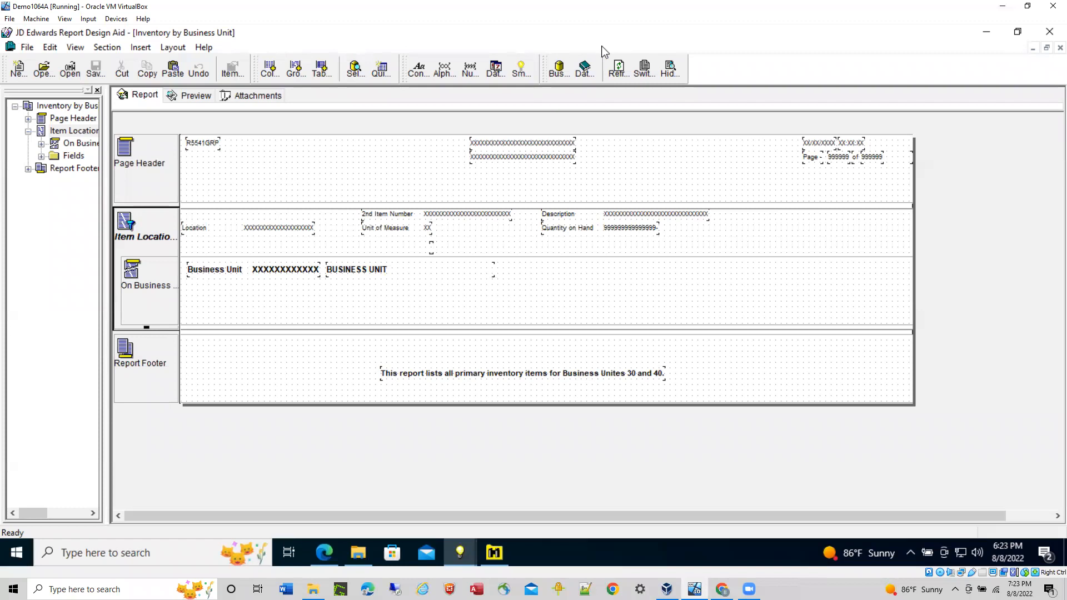
{"action": "left_click", "coordinate": [641, 27]}
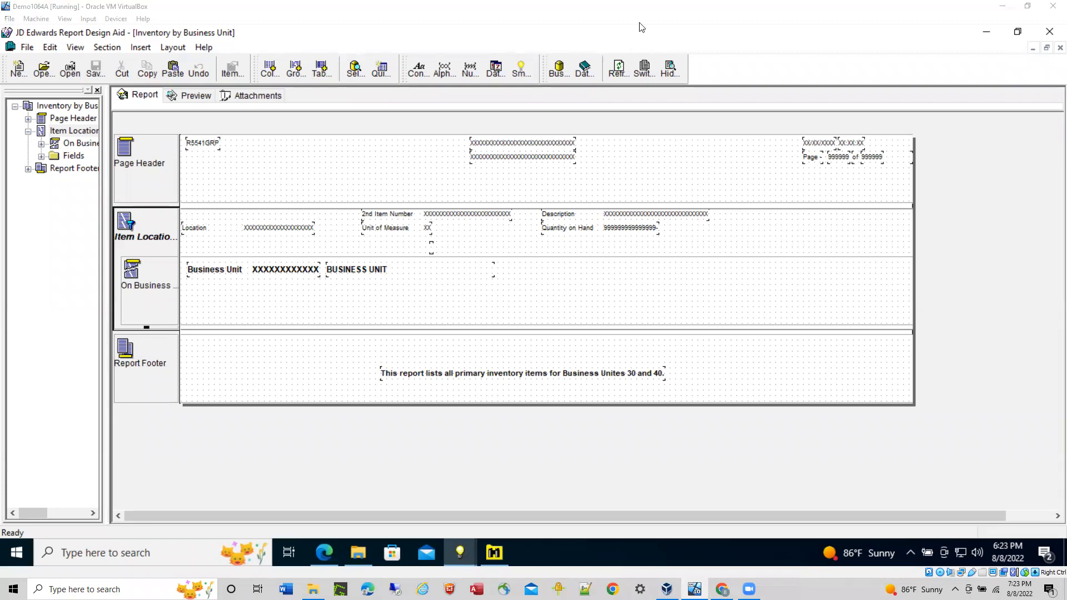